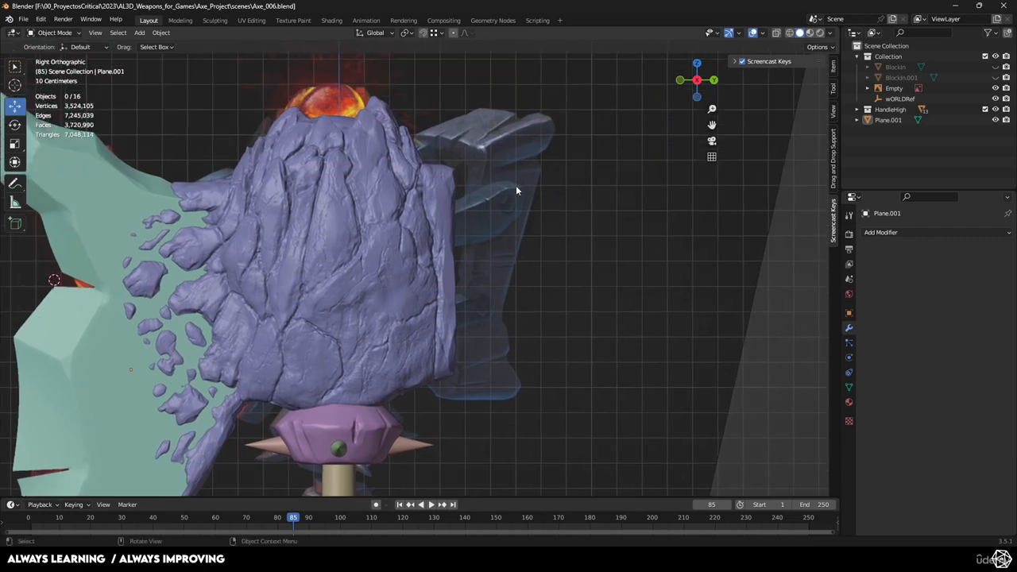
Briefly show the Blockin and Blockin.001 meshes to compare them with the sculpt, hiding each one again.
left_click(995, 67)
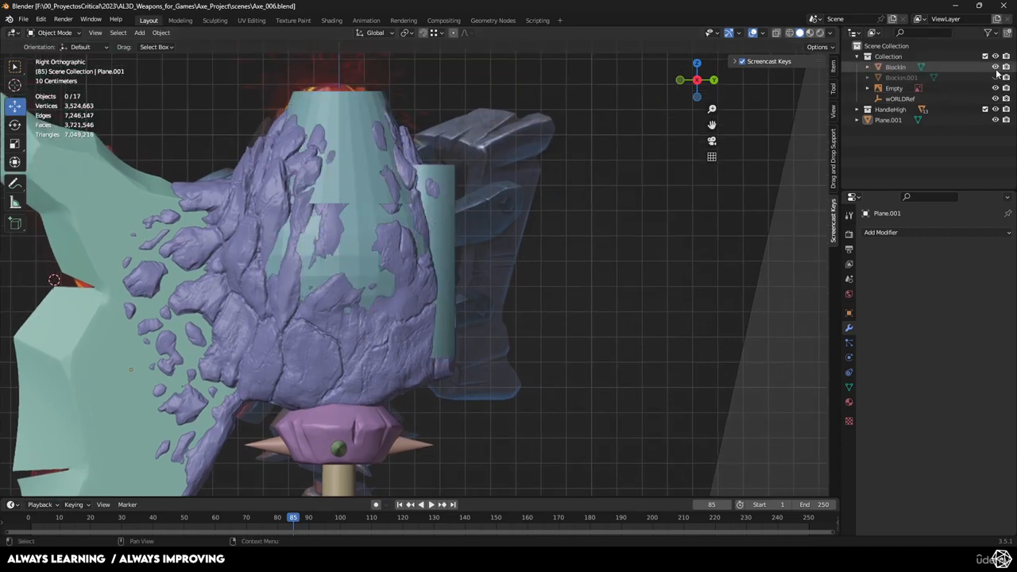
left_click(996, 68)
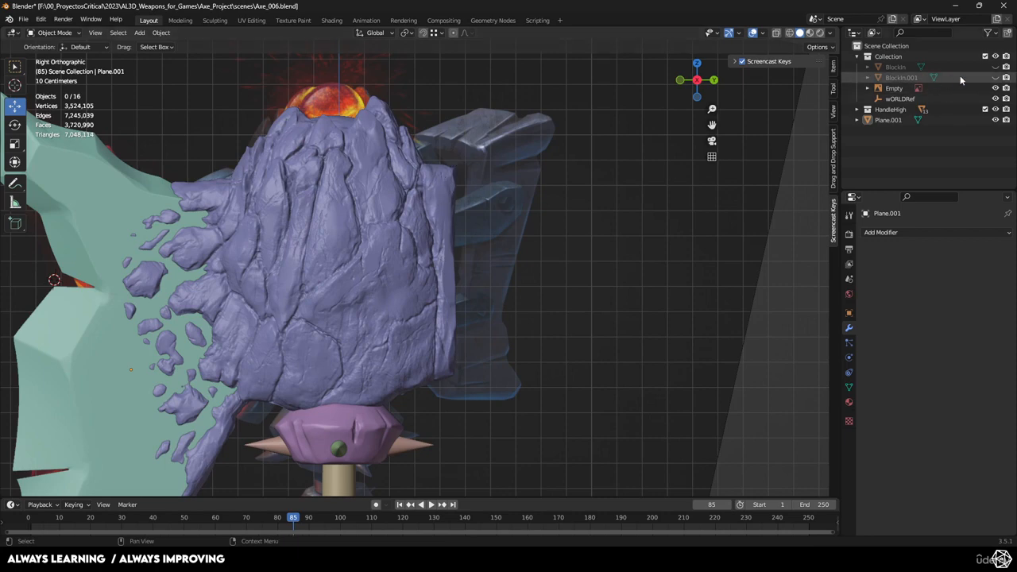
left_click(995, 78)
left_click(995, 78)
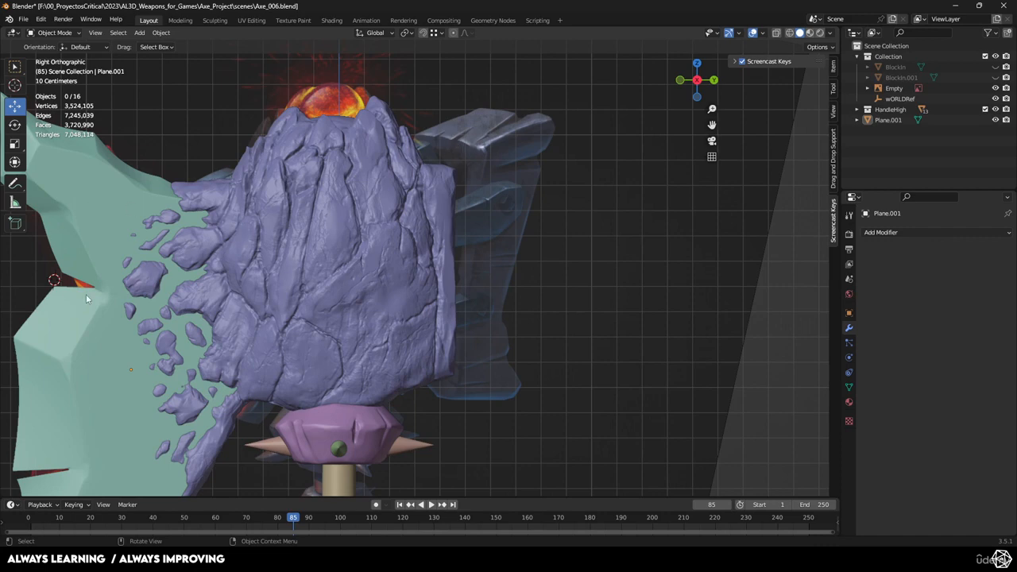
Place the 3D cursor over the reference's metal hammer block behind the rock head, in the right orthographic view.
scroll(88, 295, "down", 5)
scroll(470, 262, "up", 5)
middle_click_drag(491, 127, 472, 156, "shift")
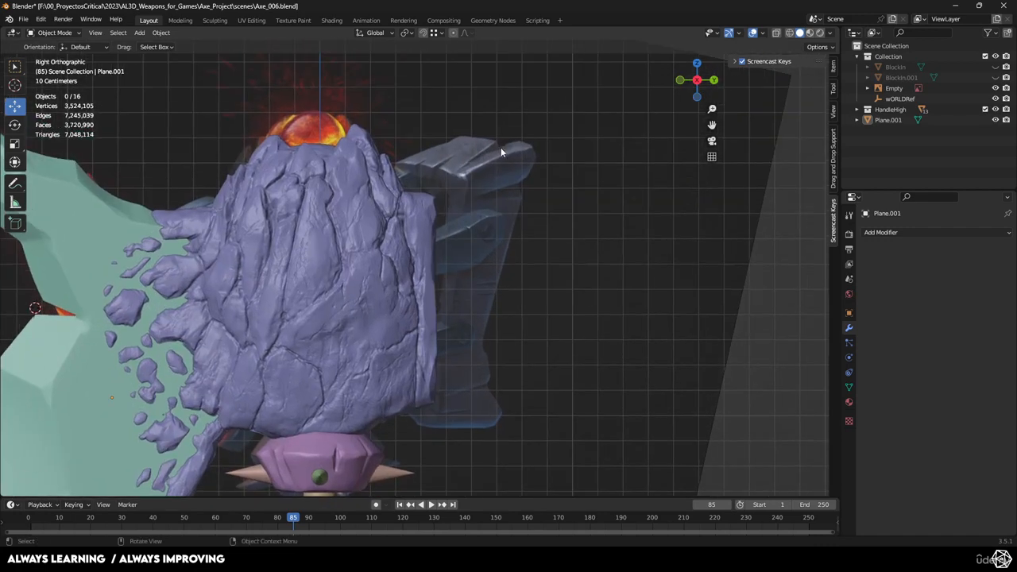
middle_click_drag(506, 226, 505, 196, "shift")
scroll(502, 197, "down", 2)
middle_click_drag(485, 230, 480, 209, "shift")
scroll(480, 208, "up", 2)
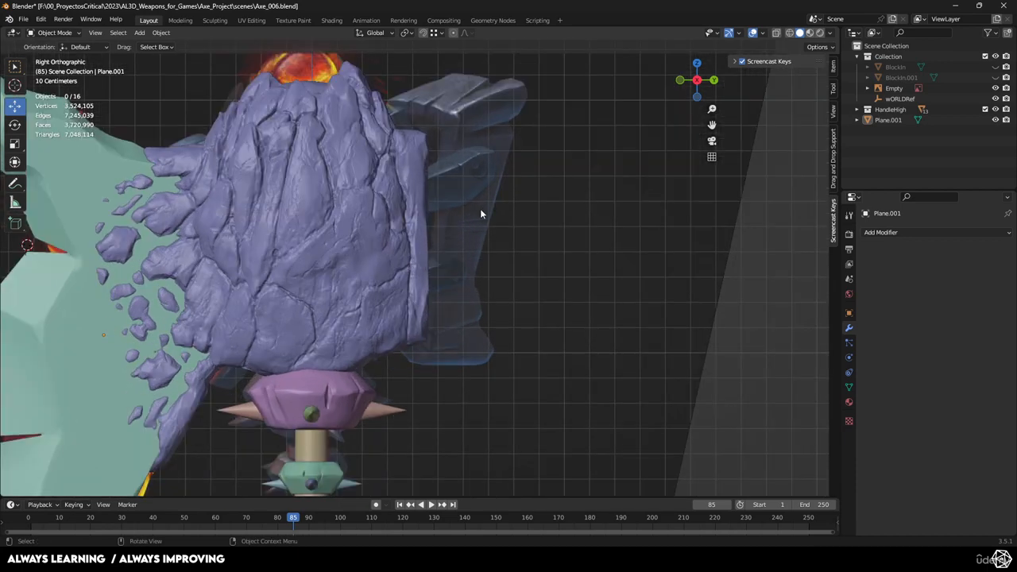
scroll(480, 209, "down", 3)
scroll(473, 213, "up", 5)
key("g")
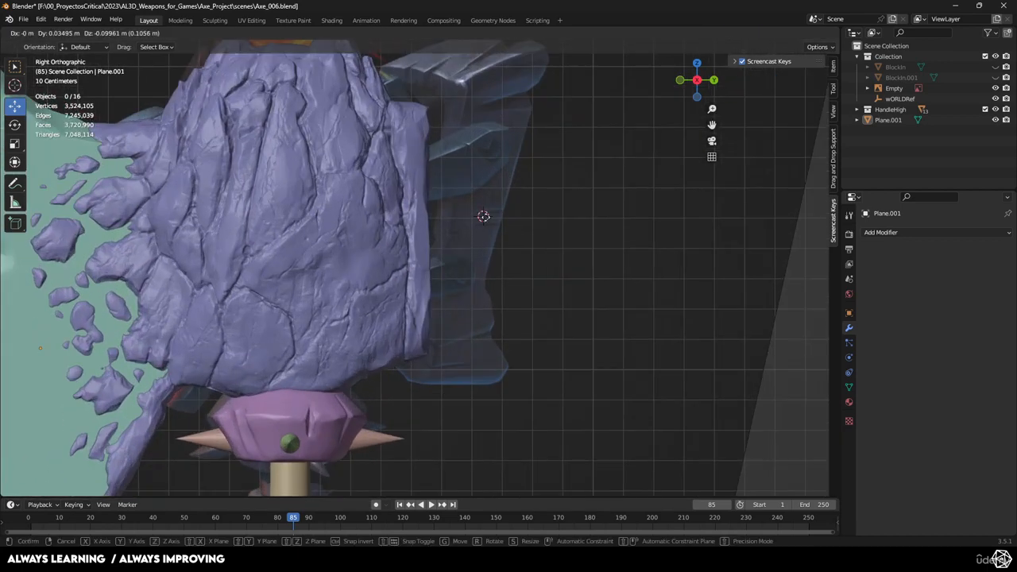
right_click_drag(483, 216, 471, 195, "shift")
middle_click_drag(483, 183, 473, 222, "shift")
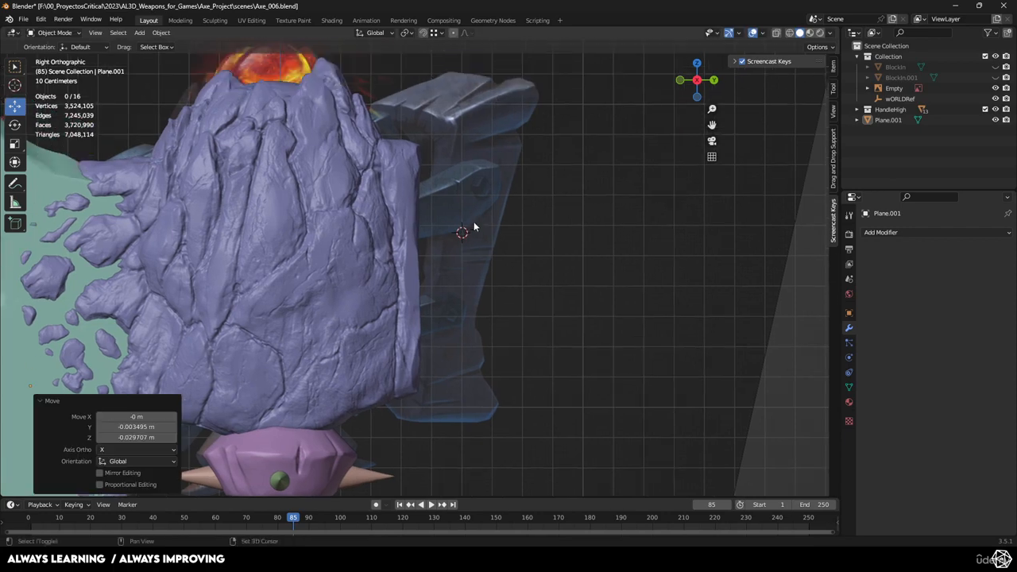
Add a cube at the 3D cursor and scale it uniformly to about 0.203.
scroll(468, 213, "down", 2)
key("shift+a")
mouse_move(470, 212)
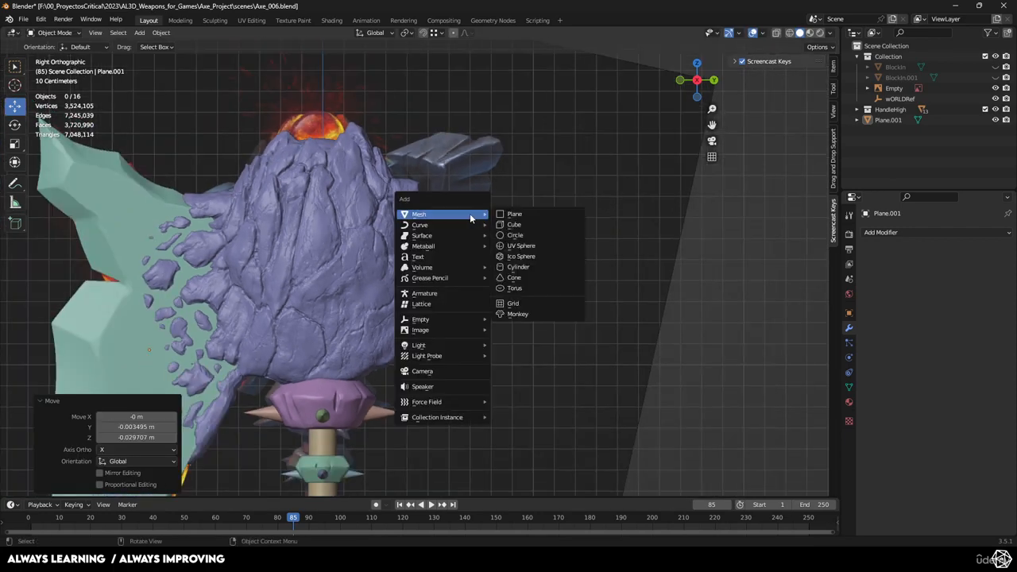
left_click(512, 223)
key("s")
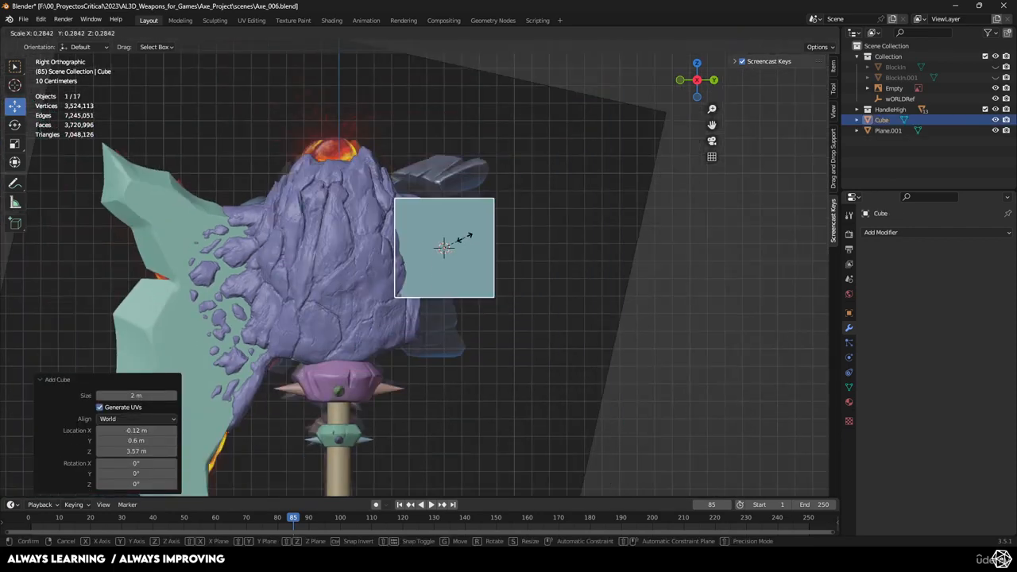
left_click(453, 236)
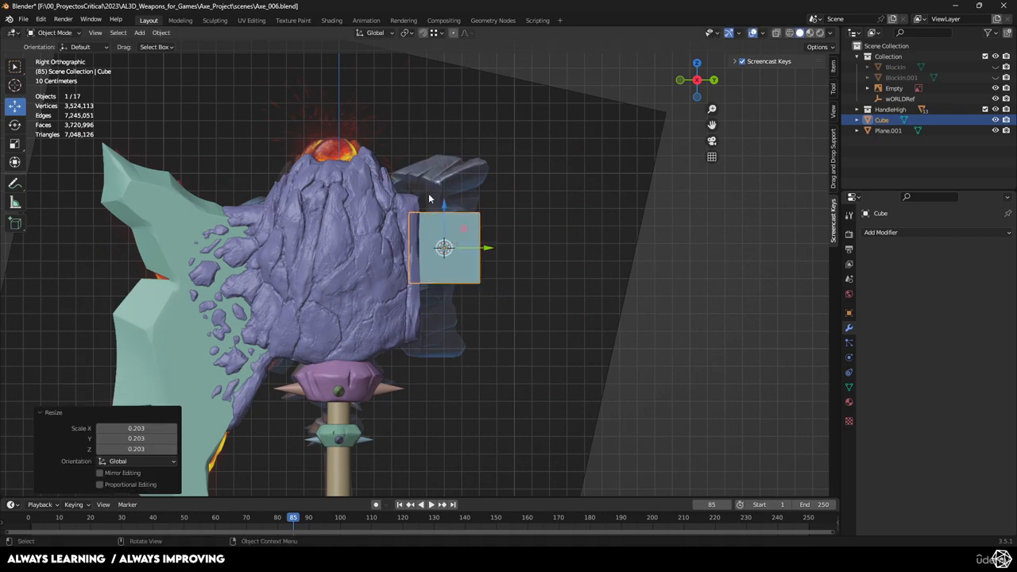
Scale the cube by about 2.76 along Z and move it about 0.059 m in Y and -0.061 m in Z.
scroll(476, 232, "up", 3)
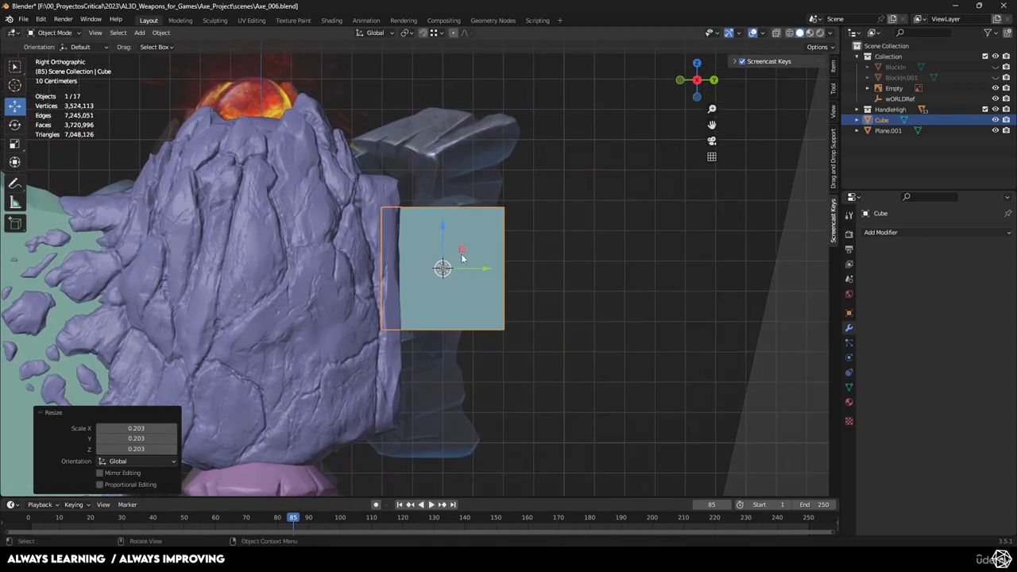
key("s")
key("z")
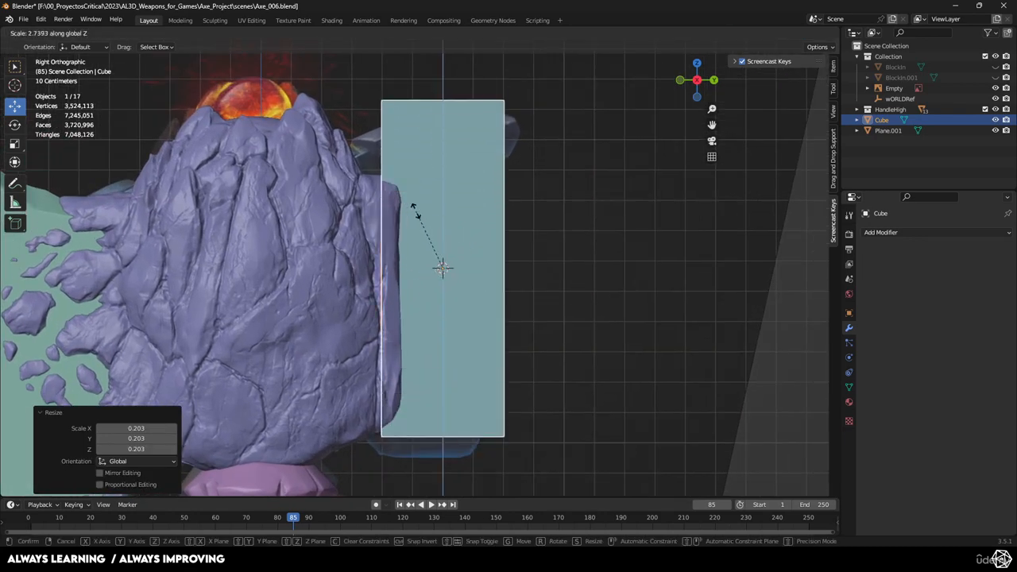
left_click(415, 209)
key("g")
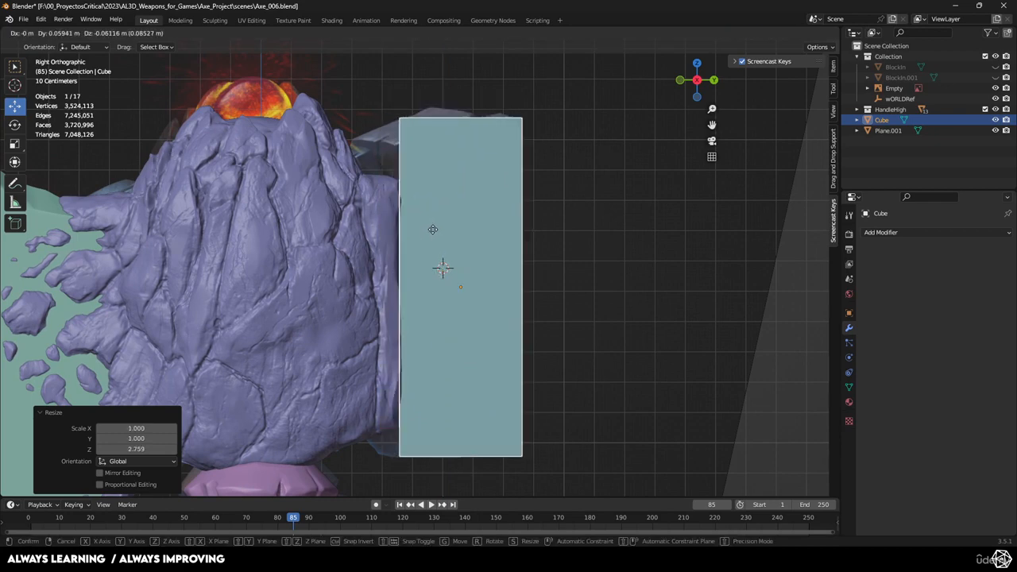
left_click(432, 229)
key("g")
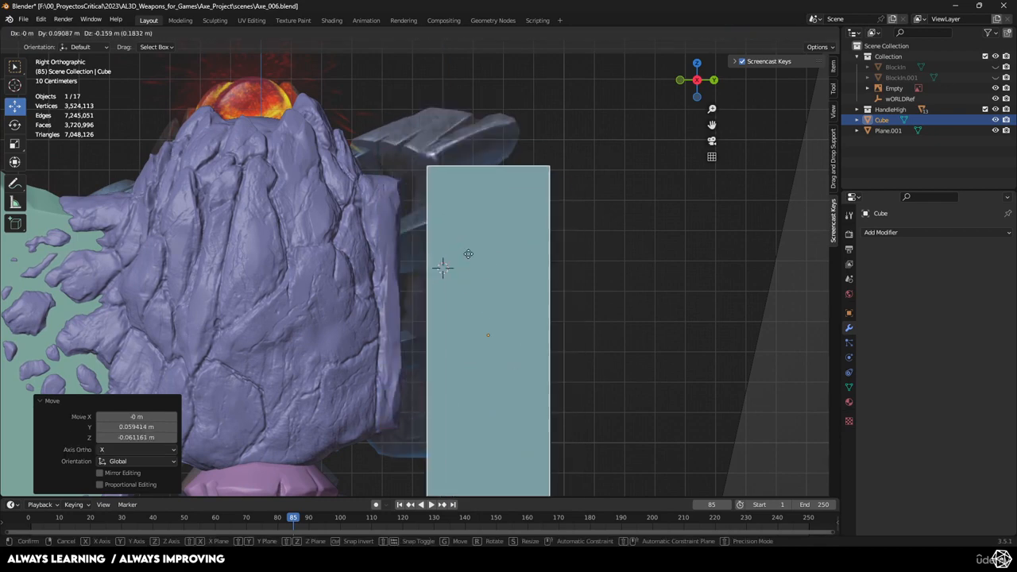
right_click(443, 205)
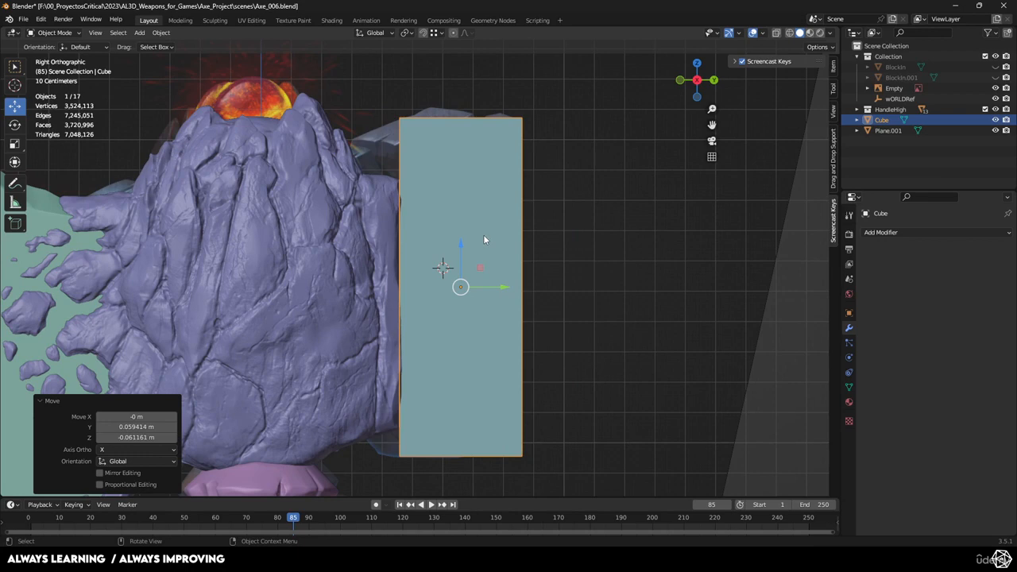
Scale the cube by about 1.16 along Y and move it about 0.021 m in Y and 0.014 m in Z.
key("s")
key("y")
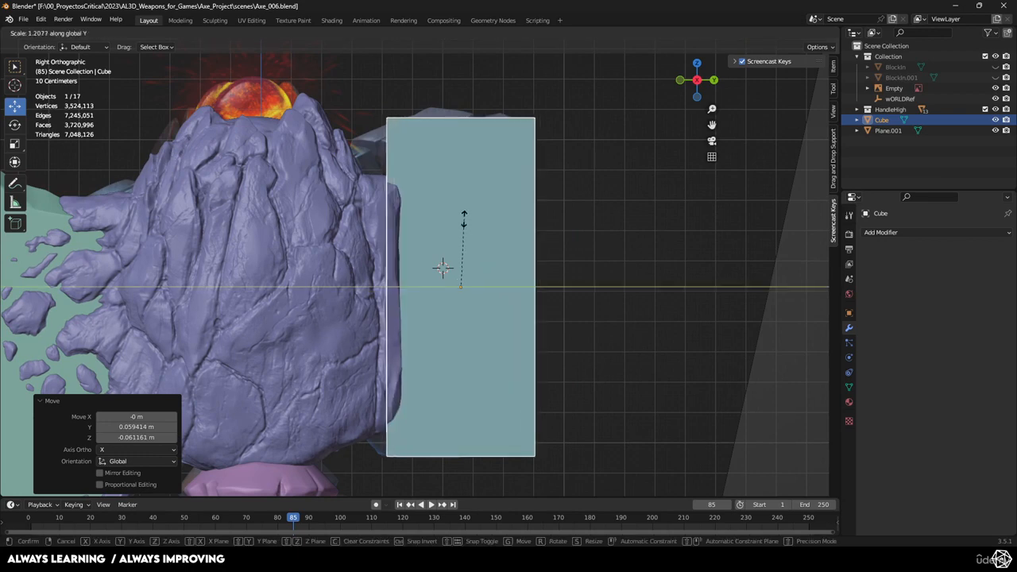
left_click(465, 221)
key("g")
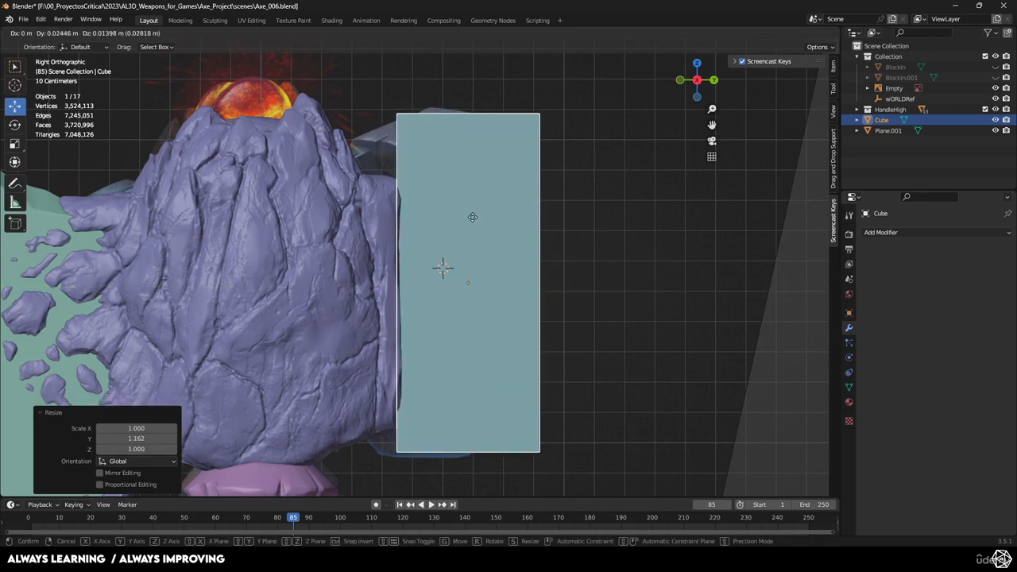
left_click(472, 218)
Turn on increment snapping and, in top view, move the cube about 0.12 m along X to centre it behind the head.
middle_click_drag(471, 216, 446, 296)
key("KP_7")
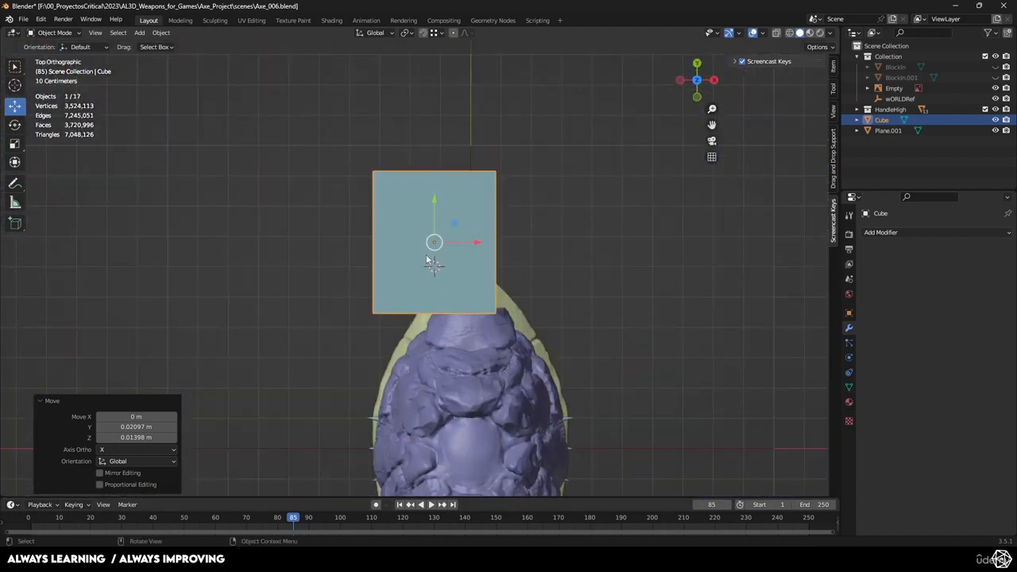
left_click(423, 33)
left_click(433, 33)
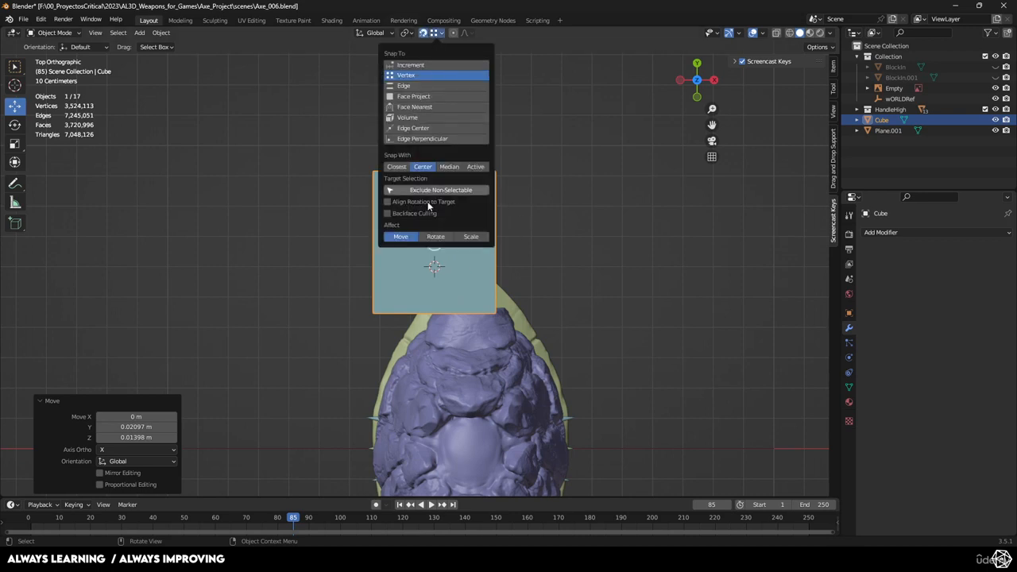
left_click(413, 67)
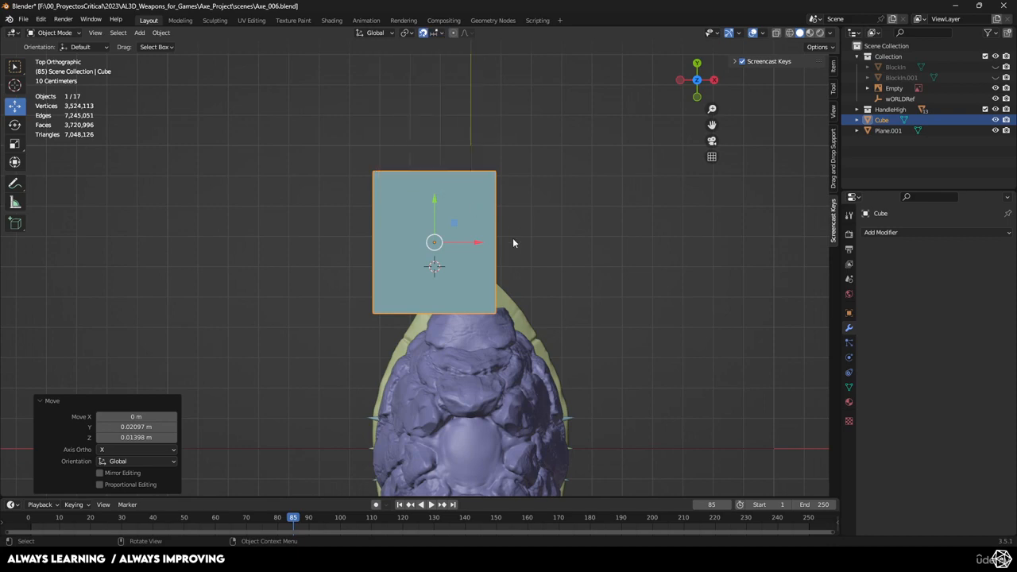
left_click_drag(474, 242, 501, 243)
Examine the cube's proportions from several angles against the metal block in the floating reference image.
middle_click_drag(478, 168, 553, 290)
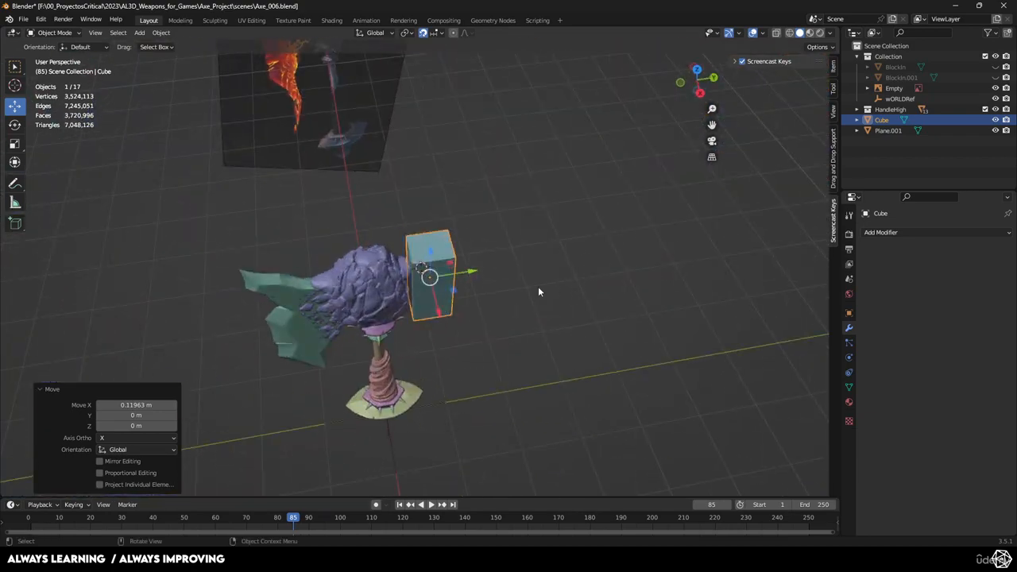
key("KP_7")
scroll(539, 289, "up", 5)
right_click_drag(1015, 361, 298, 302)
scroll(295, 301, "down", 4)
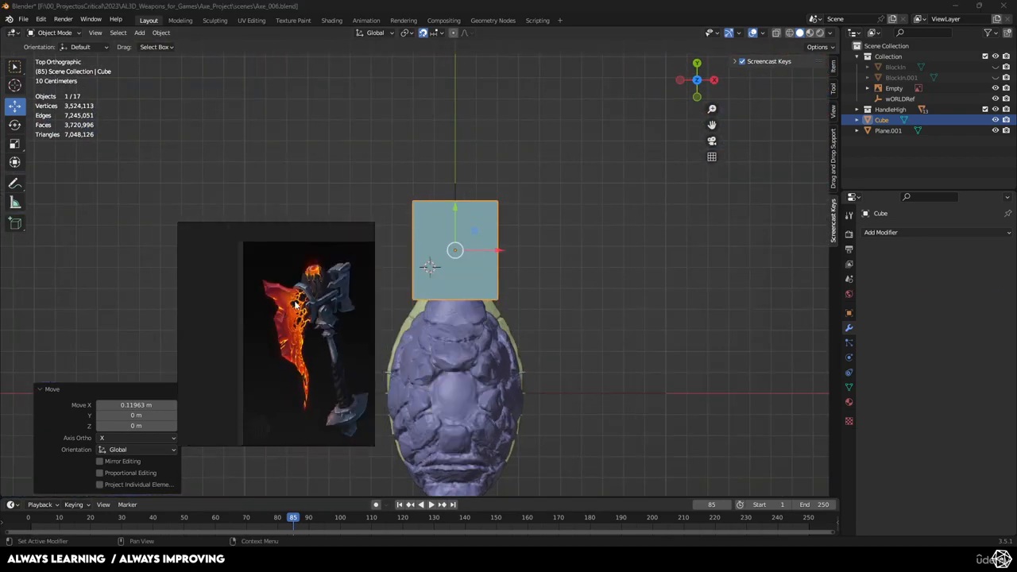
scroll(295, 303, "up", 6)
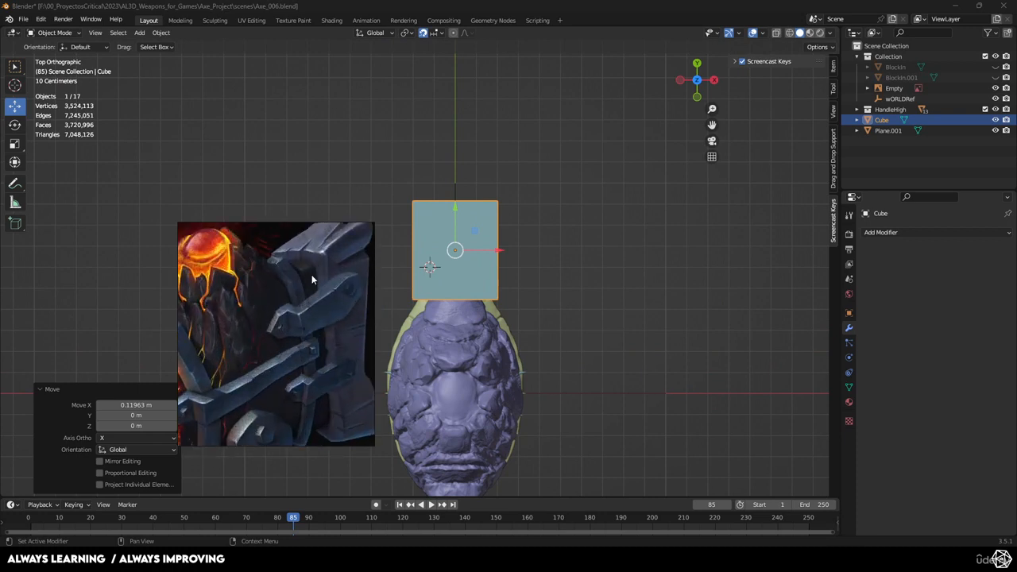
scroll(311, 280, "up", 3)
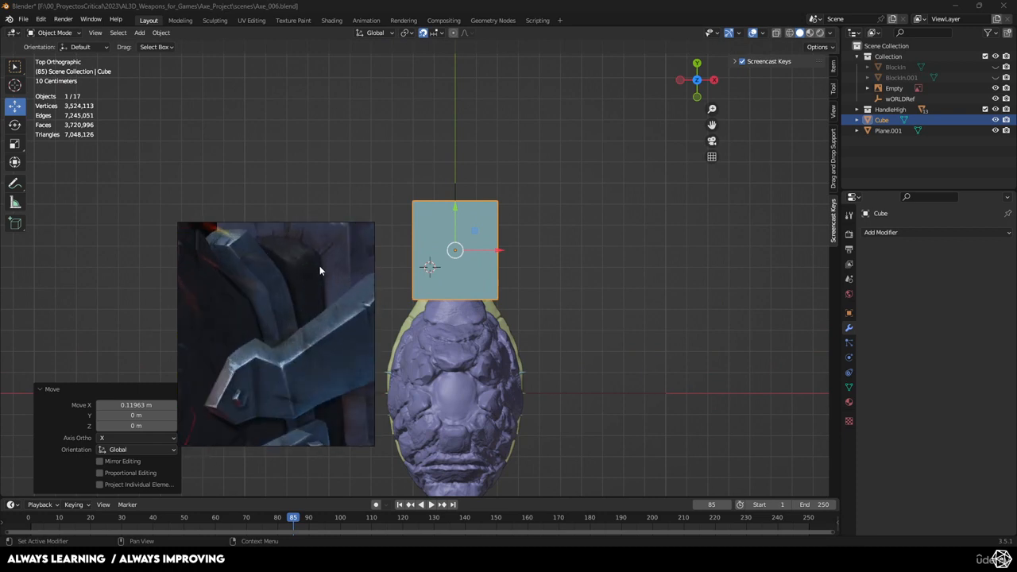
middle_click_drag(320, 265, 318, 294)
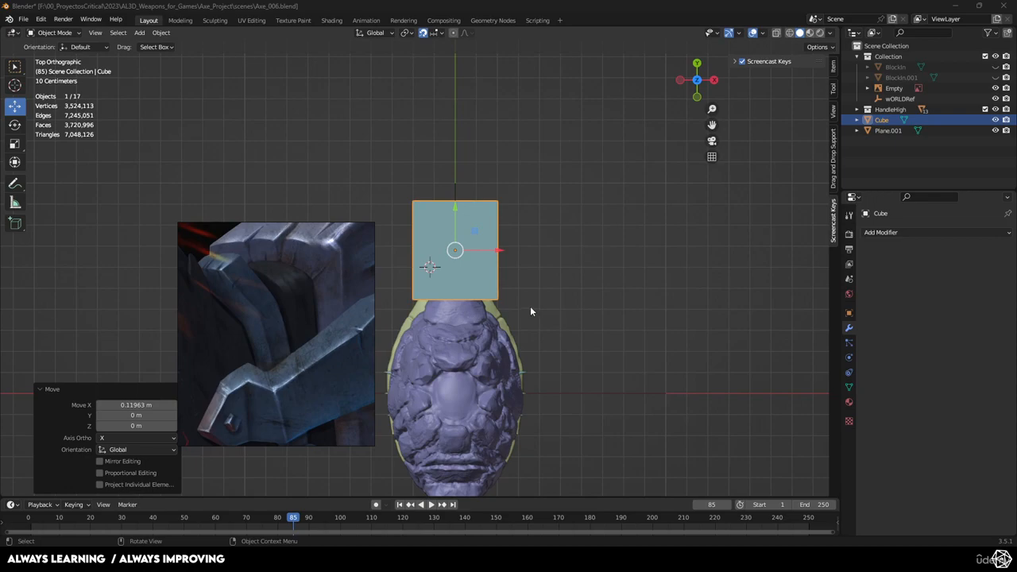
middle_click_drag(531, 311, 491, 238)
scroll(477, 254, "up", 4)
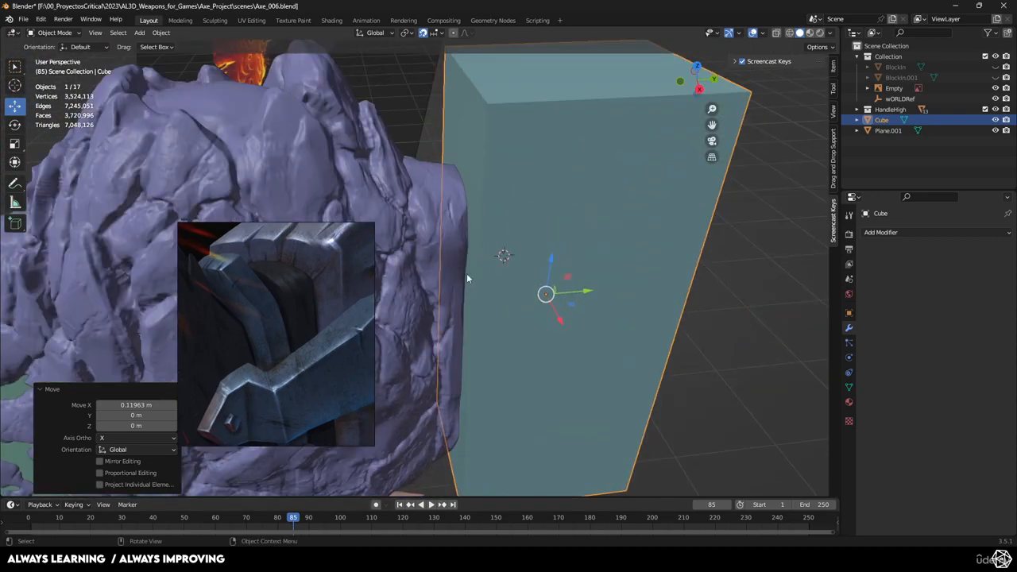
scroll(466, 278, "down", 3)
middle_click_drag(466, 277, 514, 294)
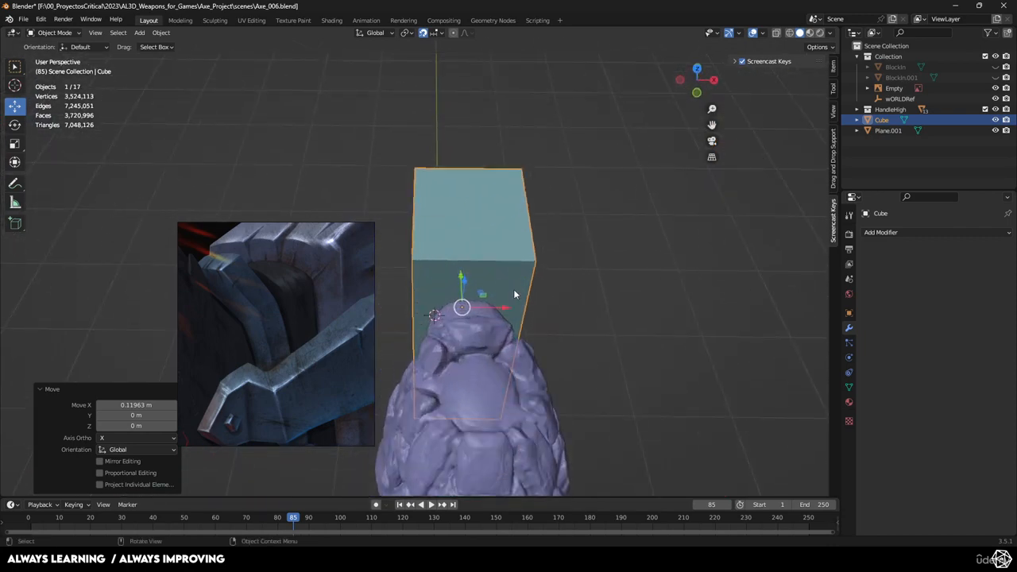
Widen the cube by a factor of about 1.07 along X.
key("s")
key("x")
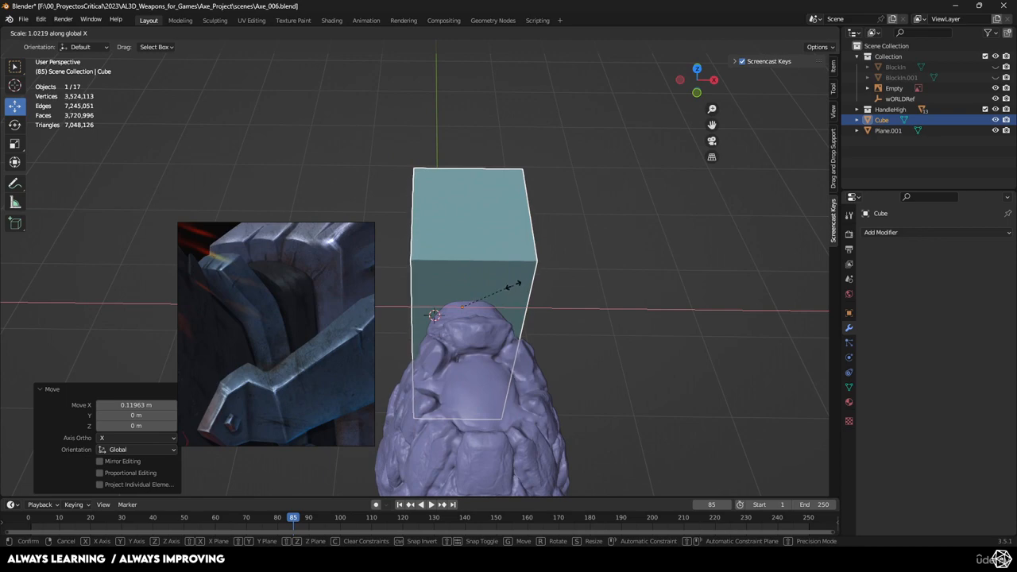
left_click(513, 284)
middle_click_drag(513, 284, 414, 280)
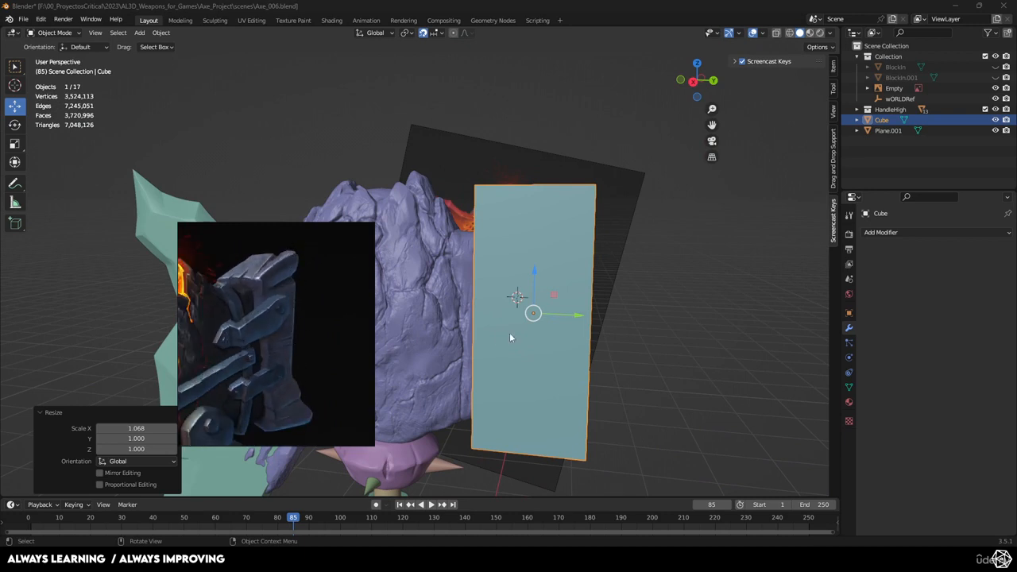
Deselect the cube, show the right orthographic view in wireframe, and move the floating reference image clear of the block.
left_click(638, 295)
key("KP_3")
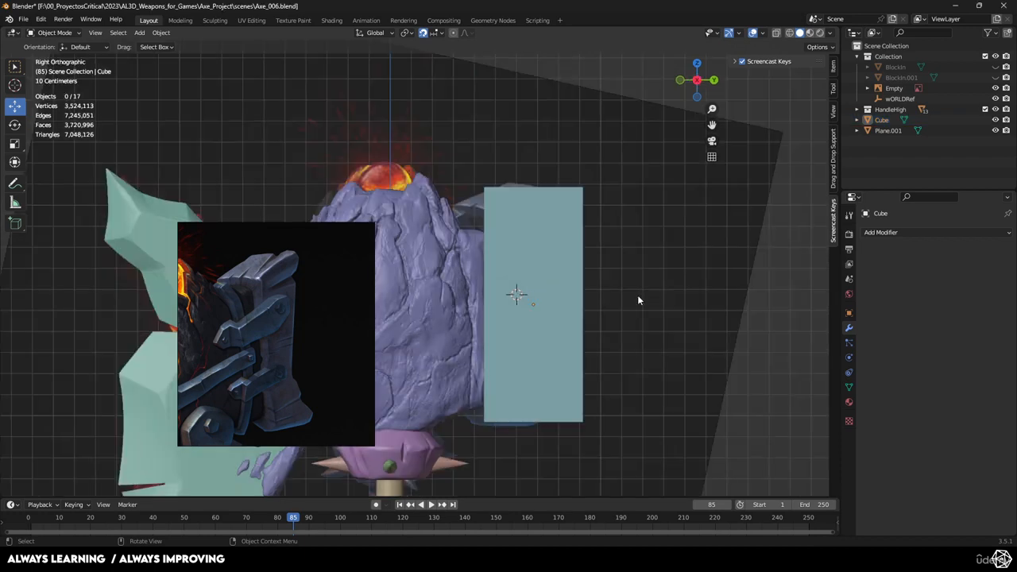
key("z")
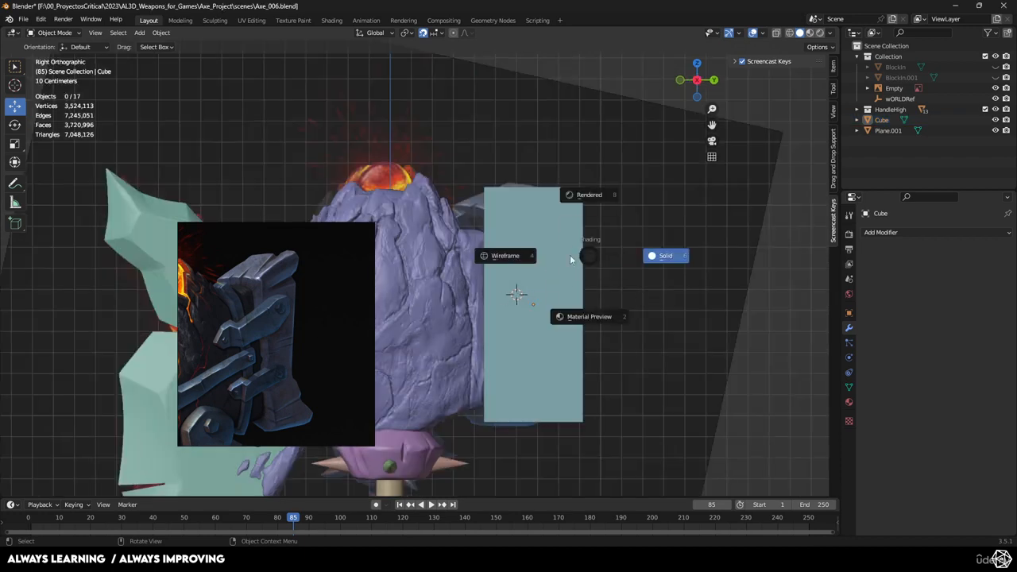
left_click(426, 280)
middle_click_drag(258, 344, 272, 326)
right_click_drag(339, 306, 185, 332)
Hide Plane.001 and the HandleHigh collection, keeping only the Cube mesh shown over the reference image.
left_click(996, 119)
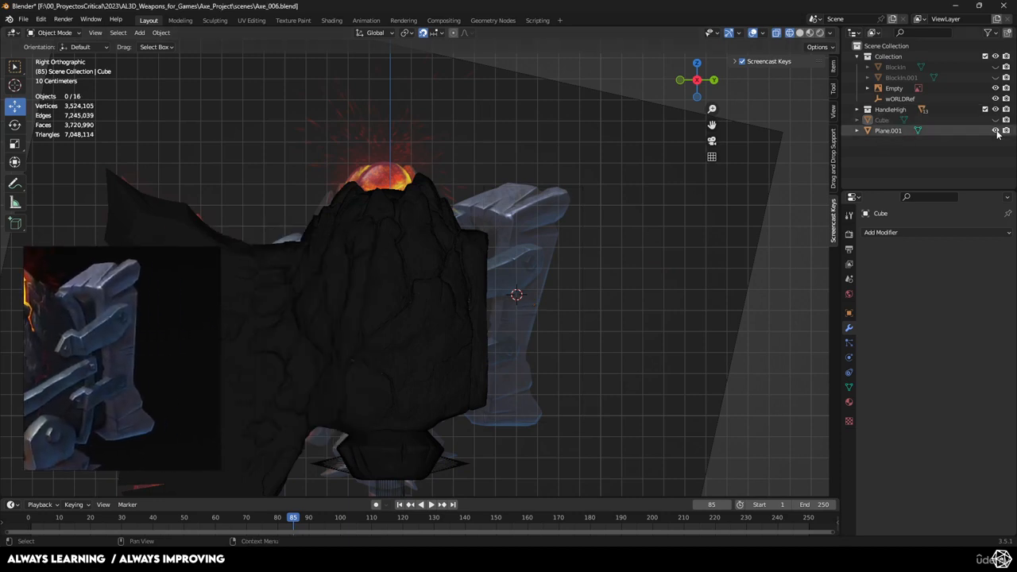
left_click(995, 130)
left_click(995, 109)
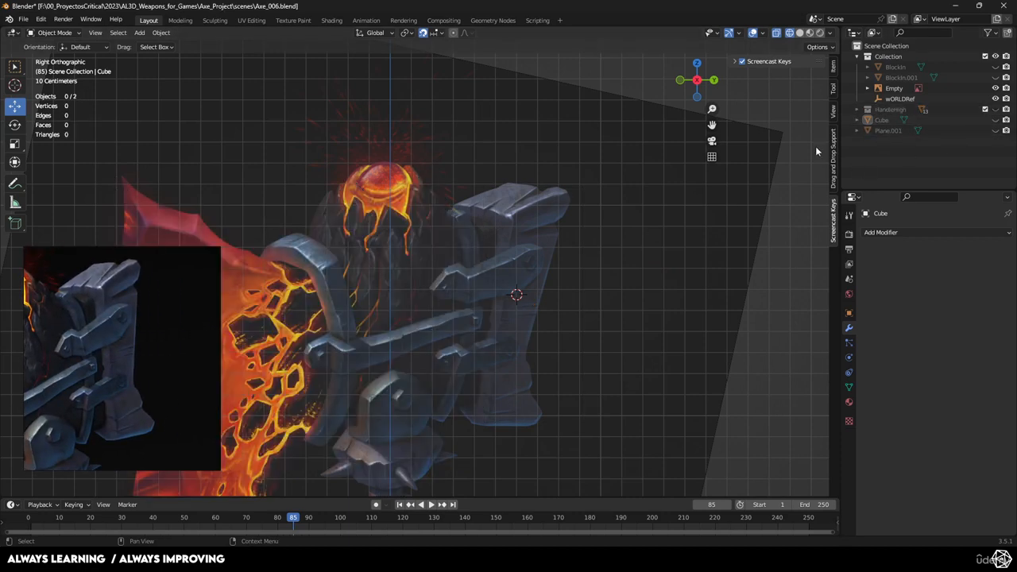
left_click(995, 131)
left_click(995, 130)
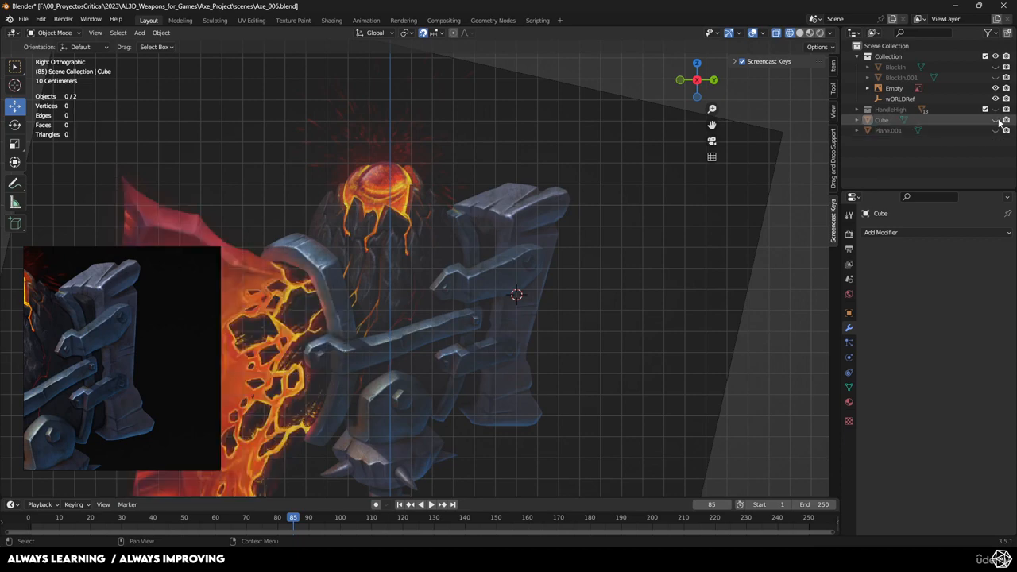
left_click(995, 120)
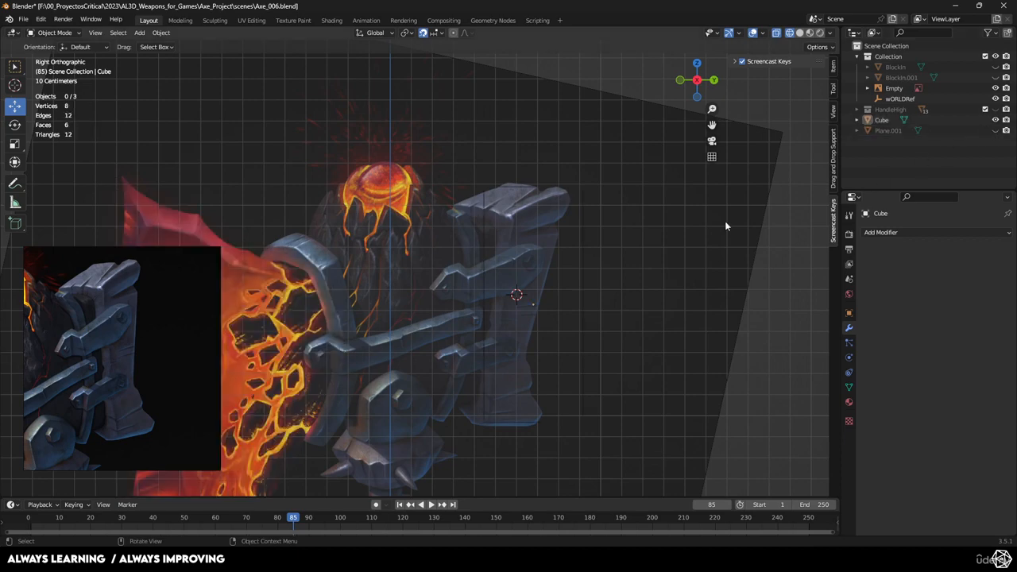
Compare the cube's wireframe outline with the metal block in the reference image, from the side and in perspective.
left_click(584, 236)
scroll(572, 238, "up", 3)
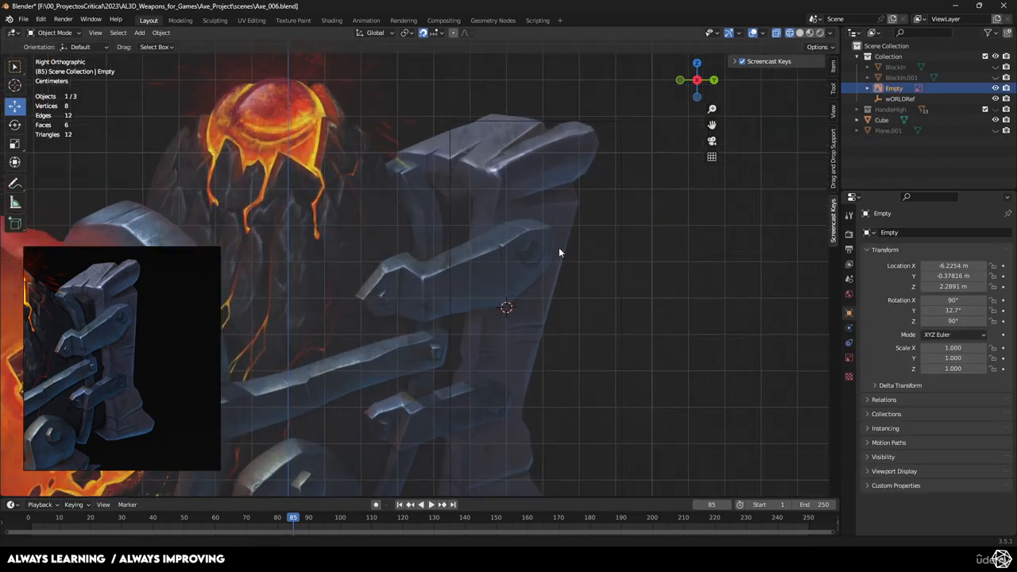
middle_click_drag(558, 247, 532, 238, "shift")
left_click_drag(598, 191, 582, 208)
scroll(581, 208, "down", 1)
middle_click_drag(581, 208, 546, 180, "shift")
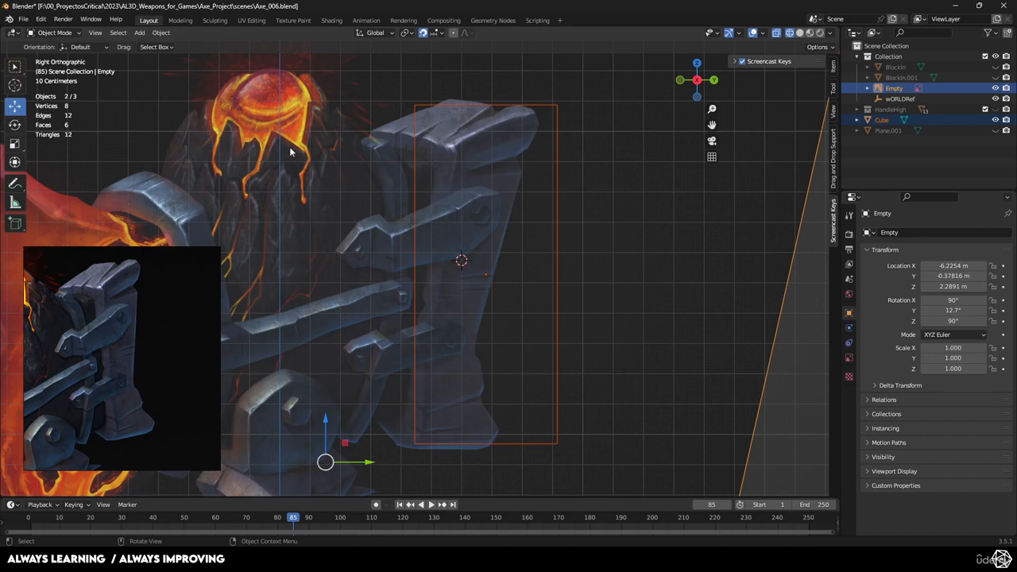
middle_click_drag(289, 146, 429, 196)
middle_click_drag(477, 229, 382, 158)
left_click(685, 211)
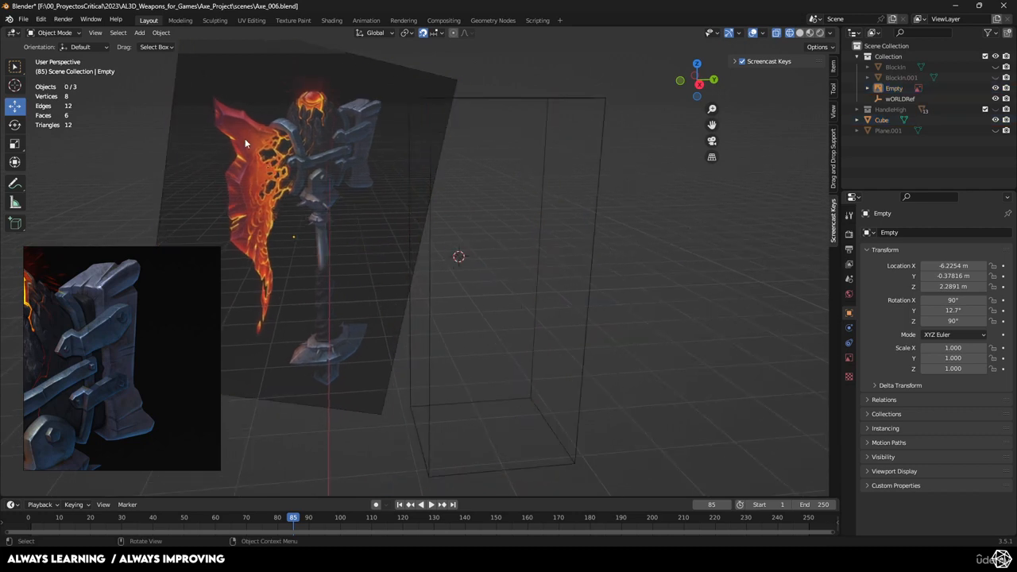
Add one horizontal loop cut around the cube at about a quarter of its height above the base.
key("z")
left_click(286, 144)
left_click(556, 157)
key("Tab")
middle_click_drag(556, 159, 544, 147)
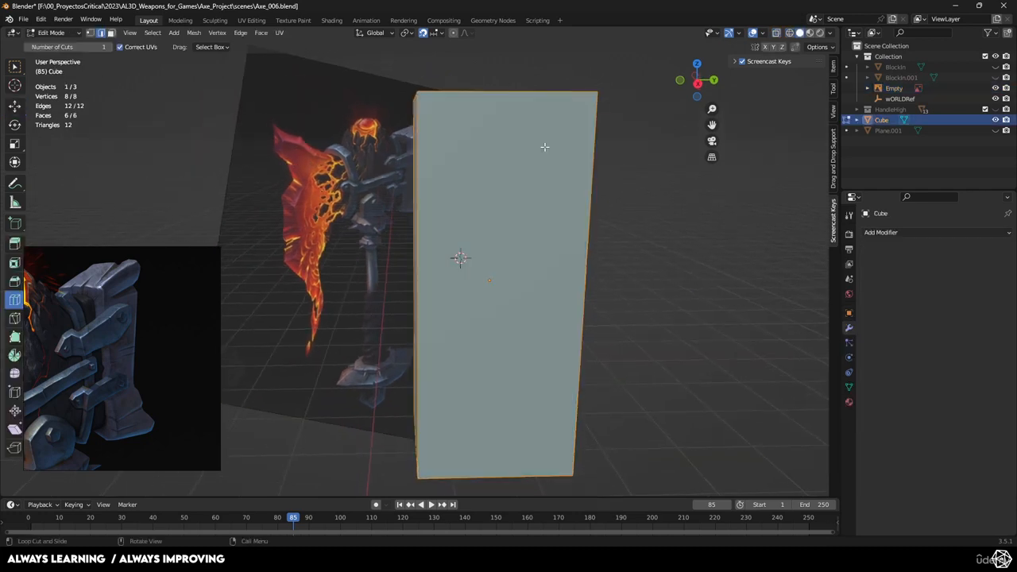
key("KP_3")
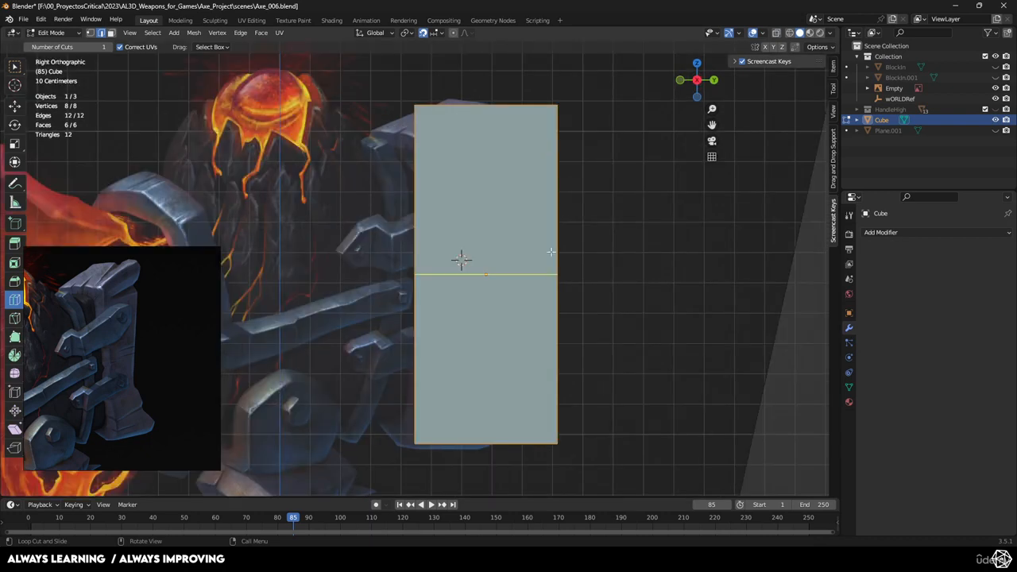
left_click(556, 201)
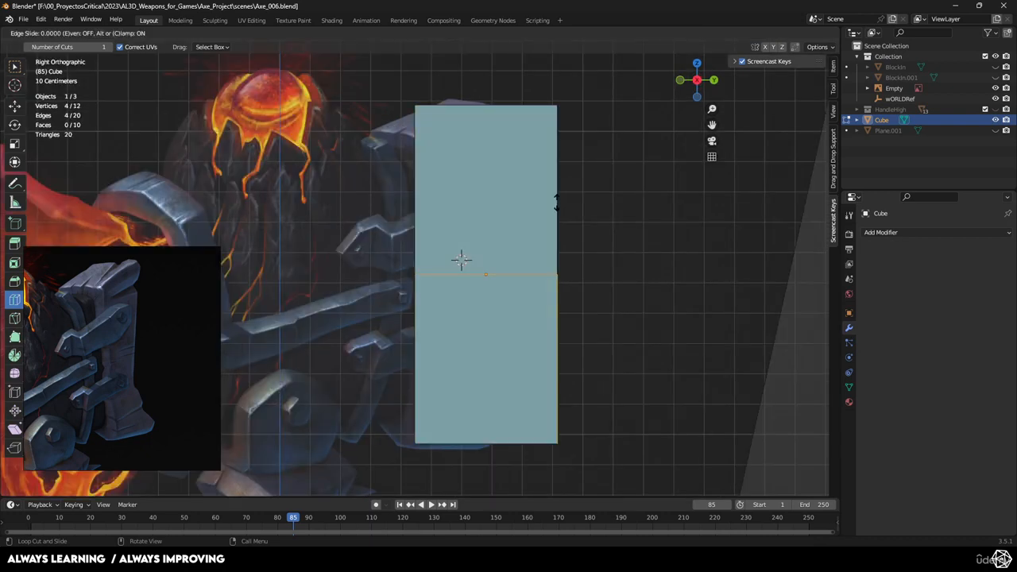
left_click(554, 282)
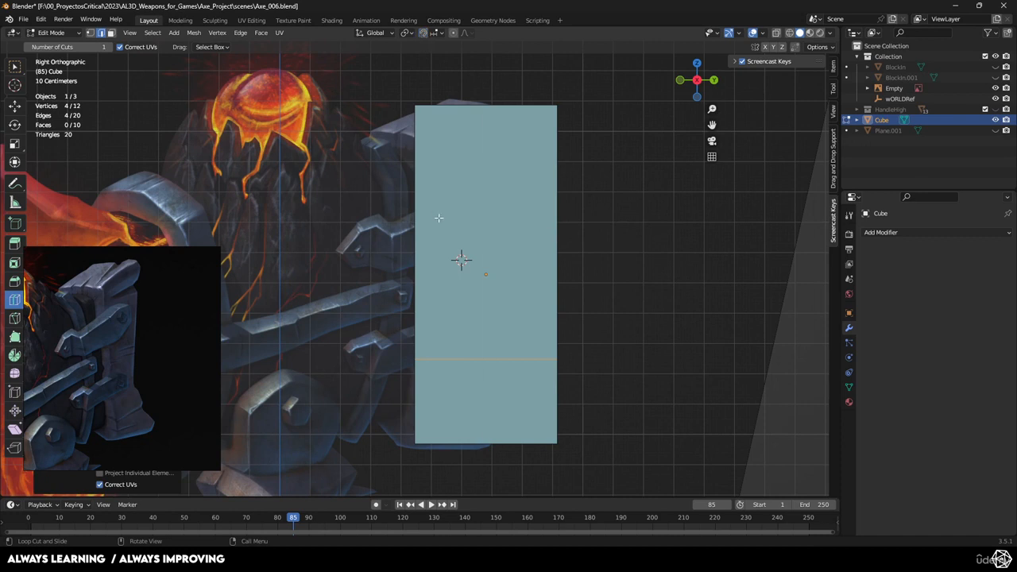
Move the rear edge of the loop cut inward about 0.24 m along negative Y to match the reference's narrow waist.
key("z")
left_click(466, 328)
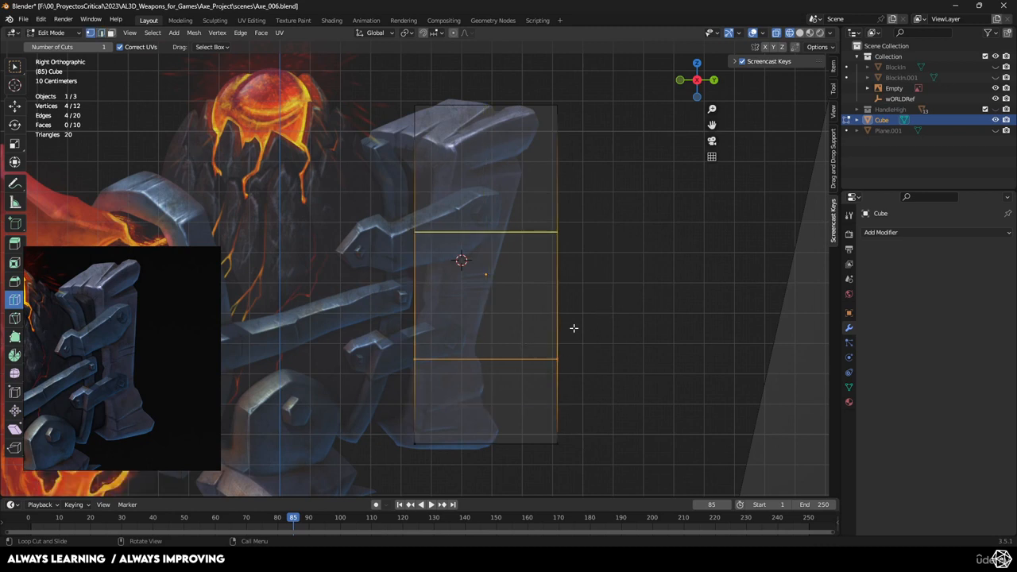
key("w")
left_click_drag(607, 311, 527, 405)
key("g")
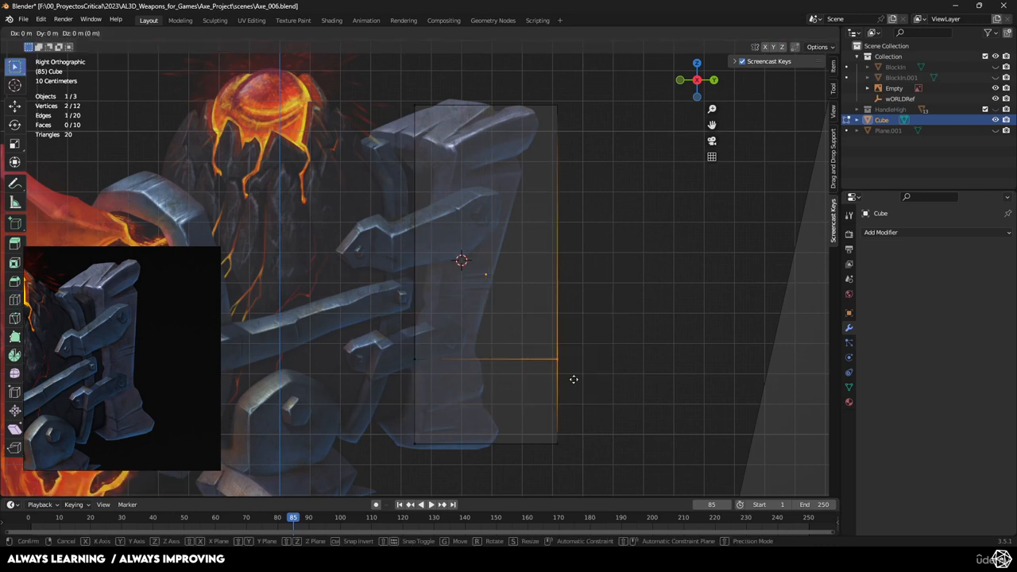
key("y")
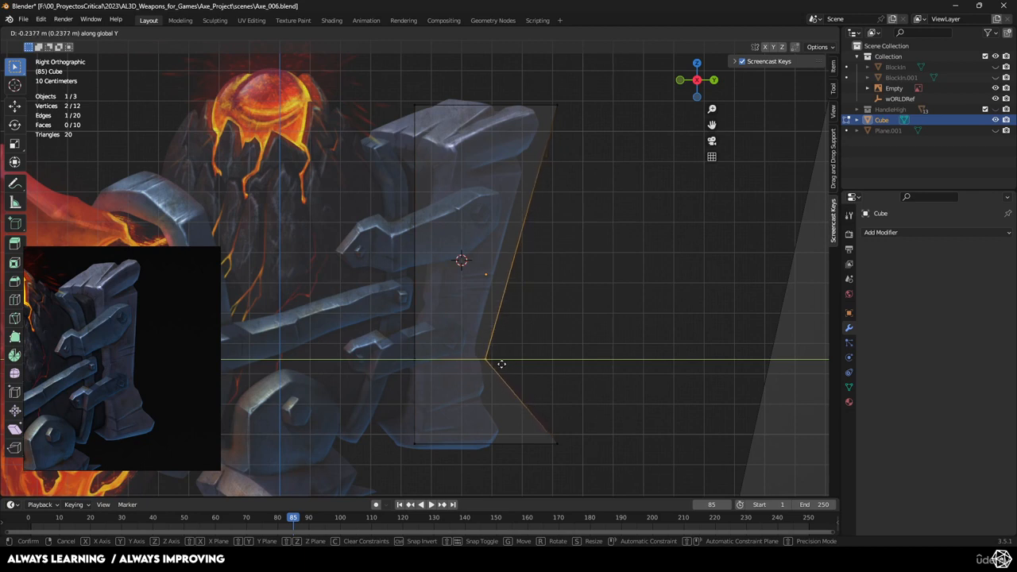
left_click(499, 363)
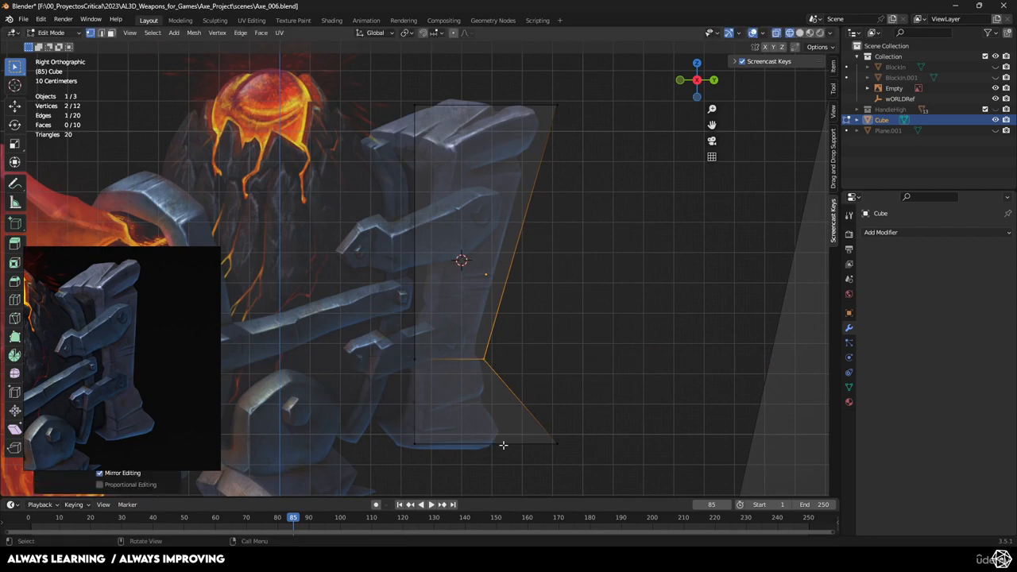
Return to Object Mode in solid shading, deselect the block, and hide the HandleHigh collection to isolate the Cube.
middle_click_drag(538, 419, 534, 391)
key("Tab")
key("2")
key("z")
left_click(583, 389)
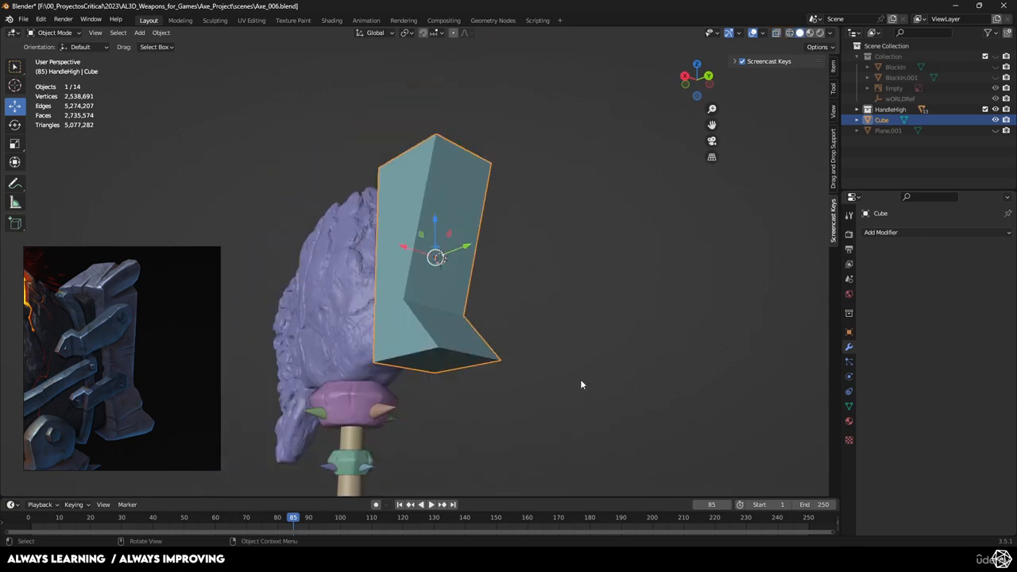
key("alt+a")
middle_click_drag(535, 344, 560, 340)
left_click(996, 109)
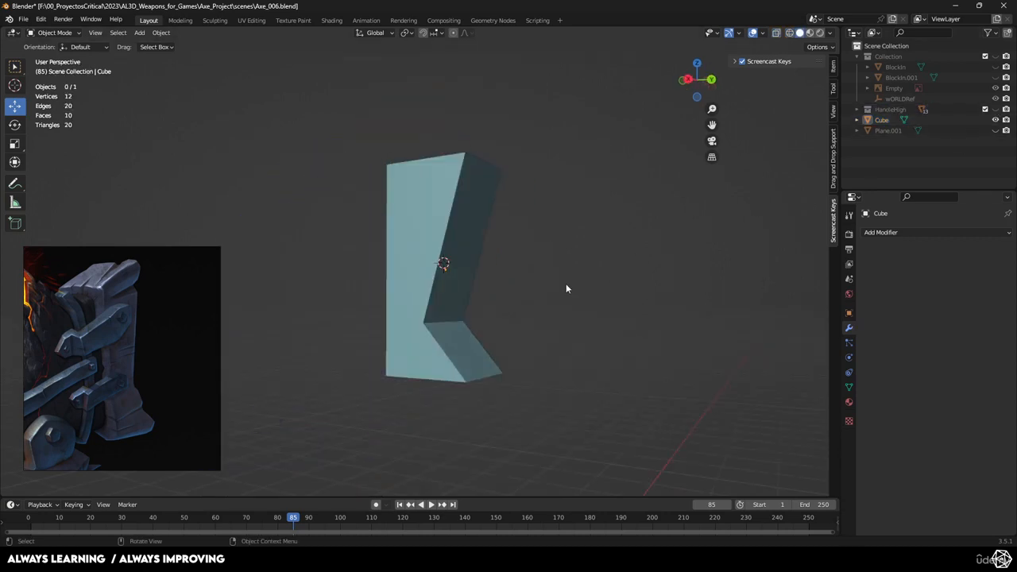
middle_click_drag(565, 282, 516, 288)
Bevel the block's lower rear edge with one segment to form a short flat face.
left_click(529, 294)
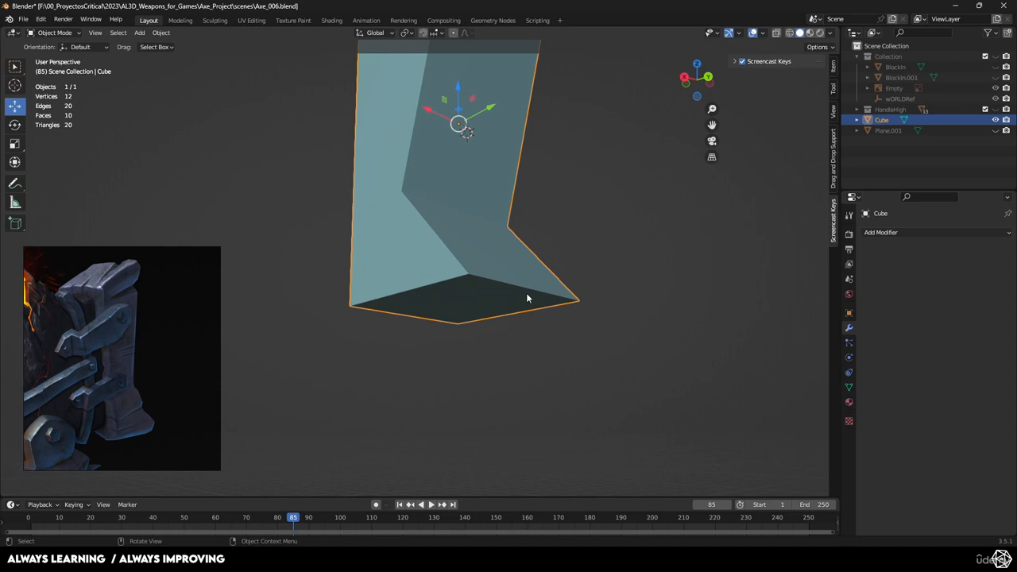
key("Tab")
left_click(511, 284)
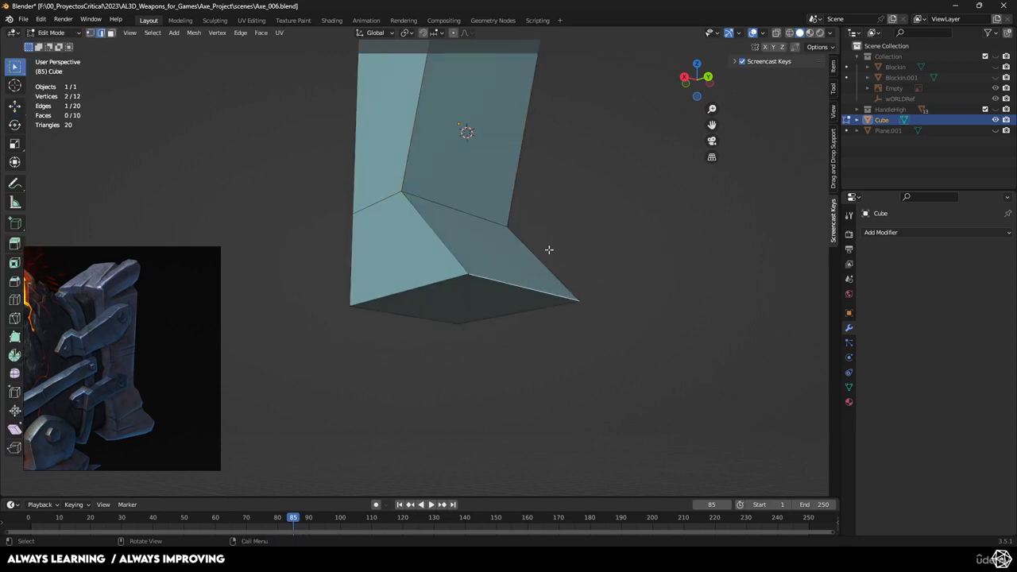
middle_click_drag(557, 236, 553, 280)
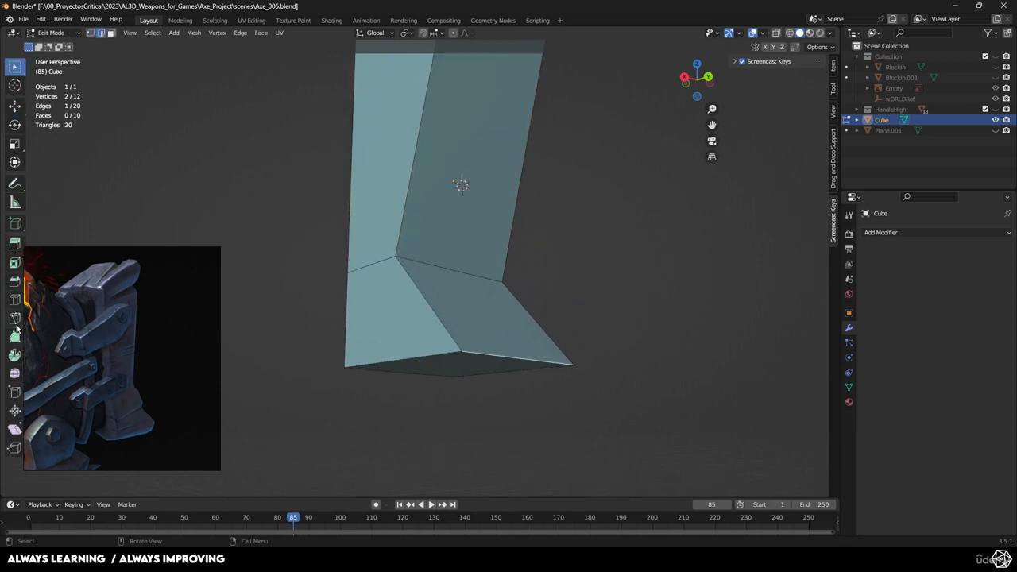
left_click(15, 281)
left_click_drag(563, 382, 610, 397)
middle_click_drag(396, 320, 544, 334)
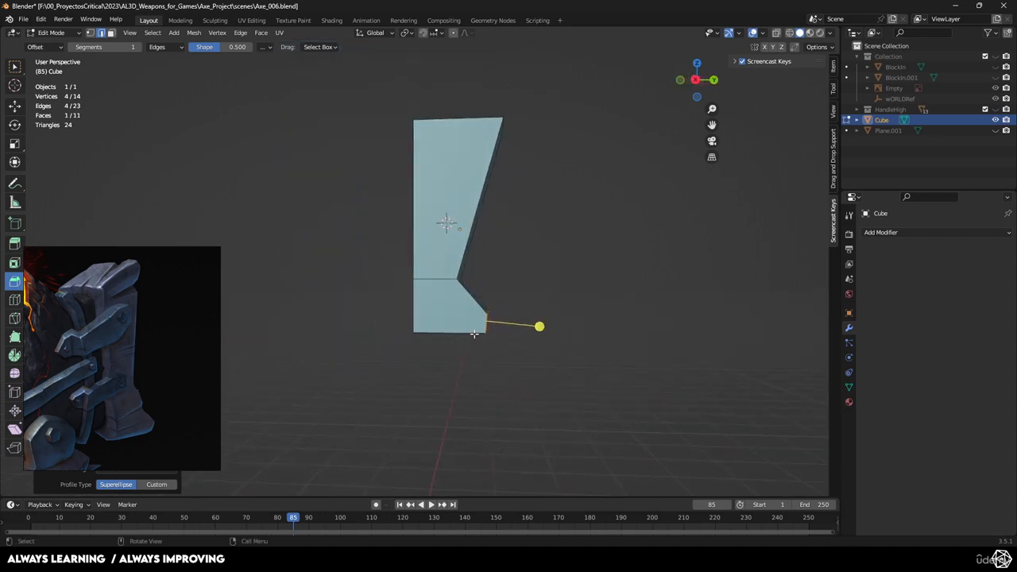
Show the reference behind the wireframe in side view and move the lower bevelled face about -0.084 m in Y and -0.019 m in Z.
middle_click_drag(474, 334, 489, 339, "alt")
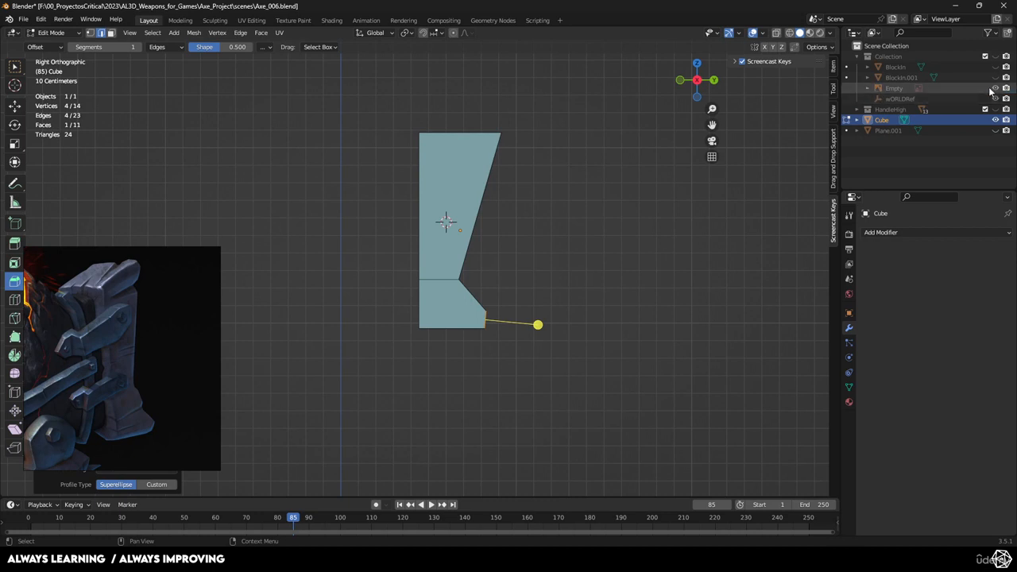
left_click(996, 57)
scroll(466, 208, "up", 2)
middle_click_drag(533, 196, 530, 223, "shift")
left_click_drag(564, 389, 586, 387)
key("ctrl+z")
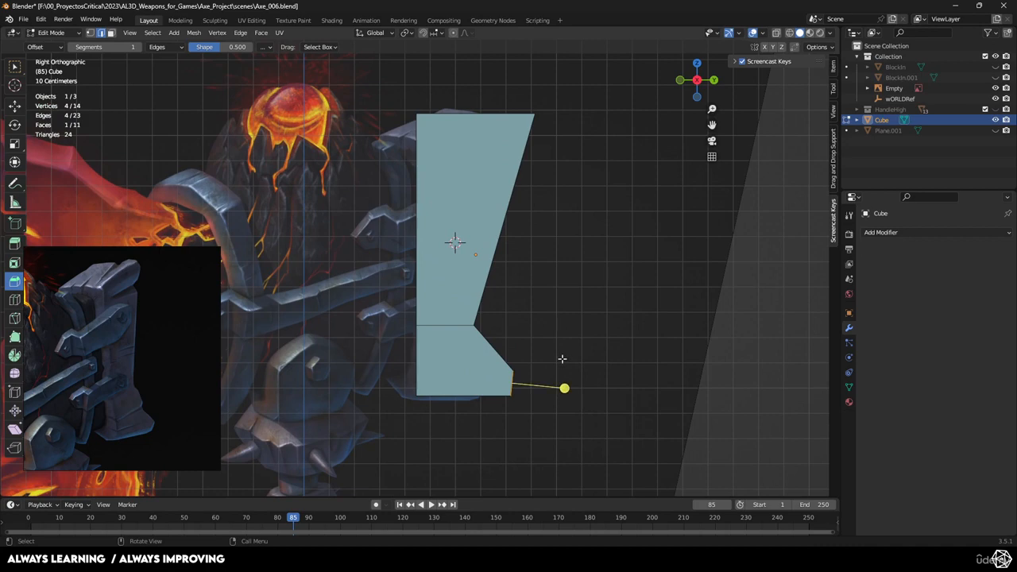
scroll(426, 357, "up", 2)
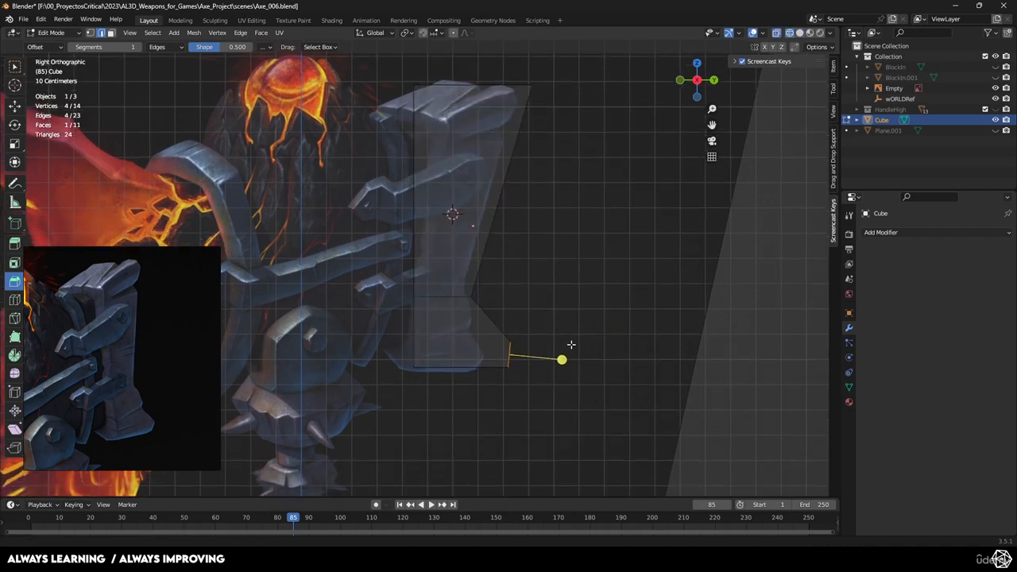
key("g")
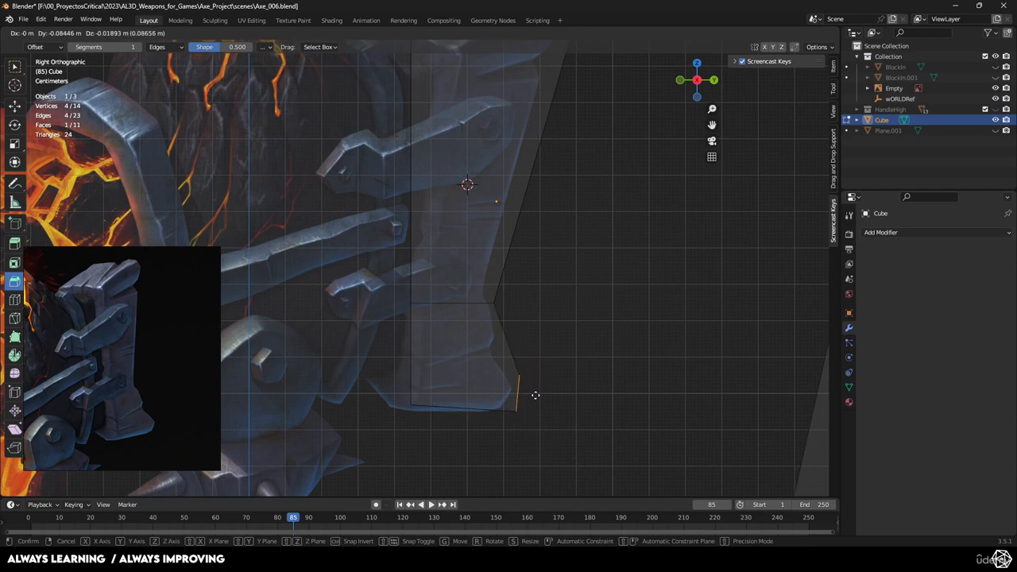
left_click(535, 394)
Bevel the block's upper rear edge with one segment and check it in the right orthographic view.
middle_click_drag(547, 195, 504, 337, "shift")
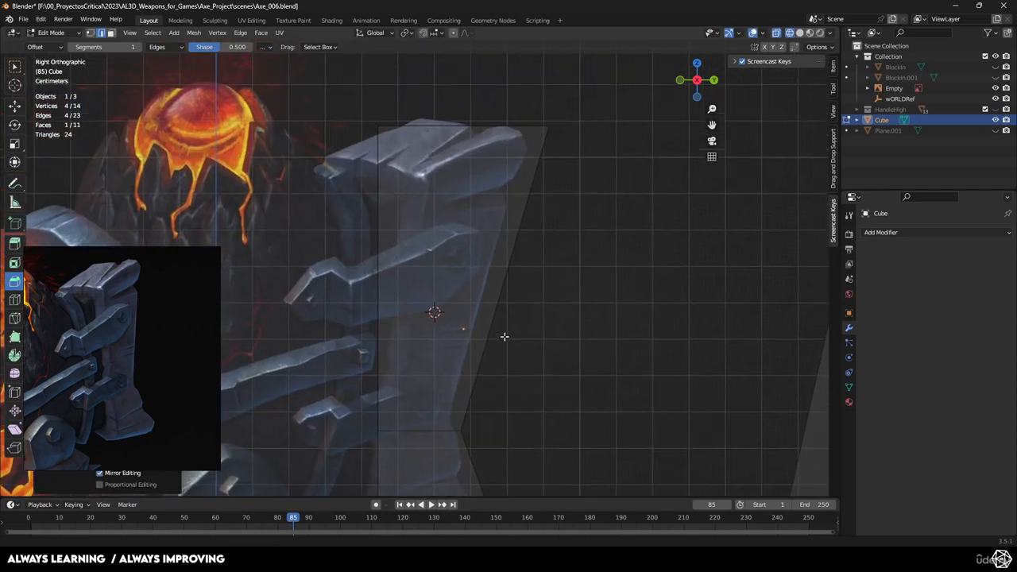
middle_click_drag(522, 166, 476, 207)
left_click(477, 207)
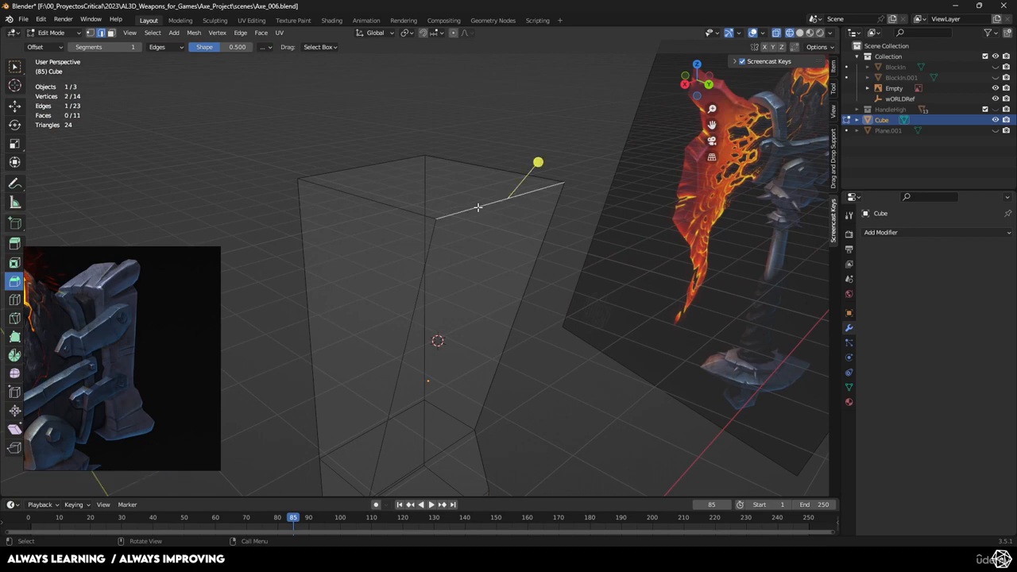
left_click_drag(537, 161, 554, 138)
middle_click_drag(554, 138, 568, 197)
key("KP_3")
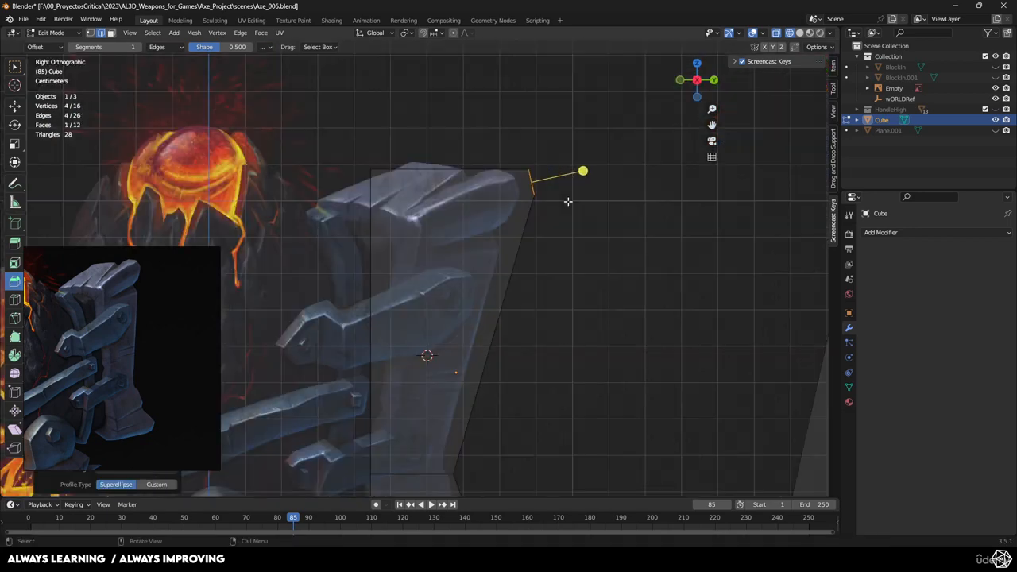
Return to Object Mode in solid shading and apply the block's rotation and scale.
mouse_move(548, 273)
middle_mouse_down()
mouse_move(609, 331)
mouse_move(593, 302)
mouse_move(424, 259)
mouse_move(847, 267)
middle_mouse_up()
key("Tab")
key("z")
left_click(587, 264)
left_click(888, 233)
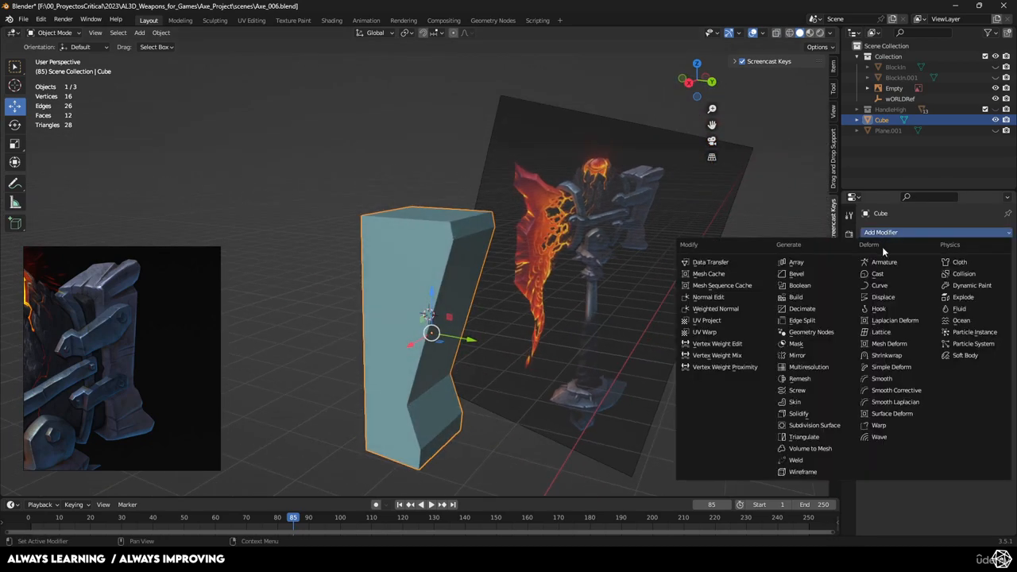
key("ctrl+a")
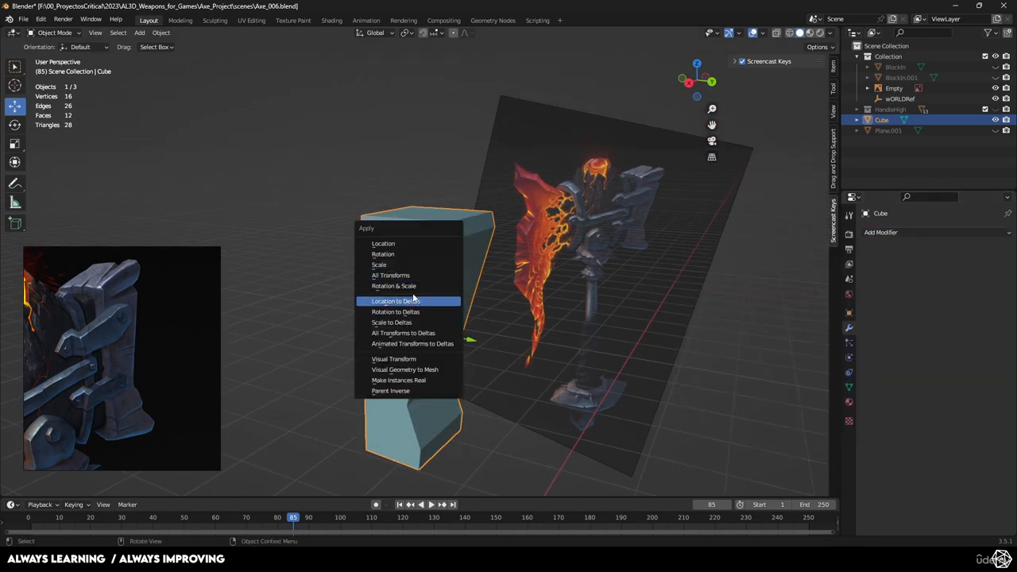
left_click(410, 285)
Add a Bevel modifier to the block.
left_click(878, 234)
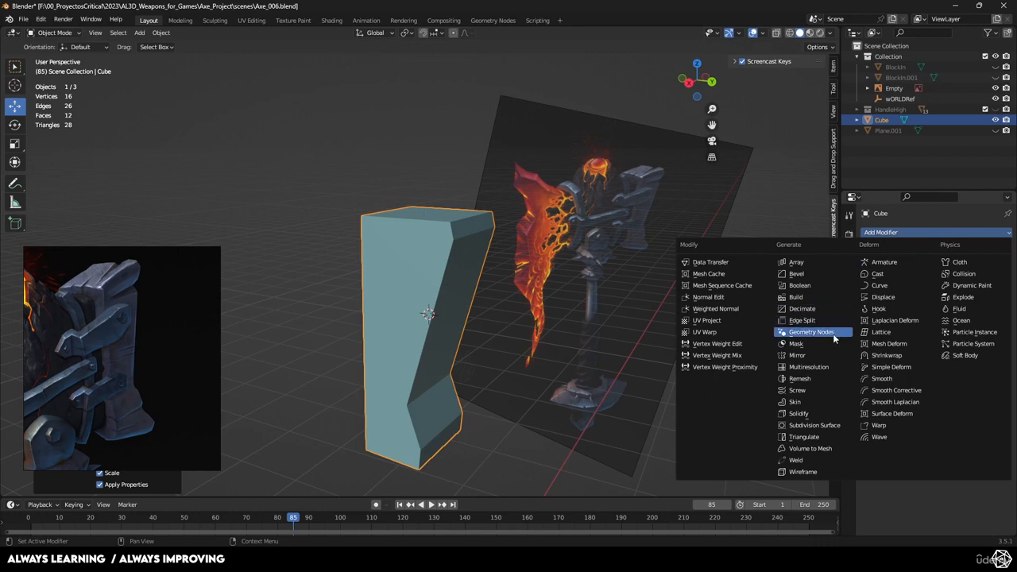
left_click(796, 273)
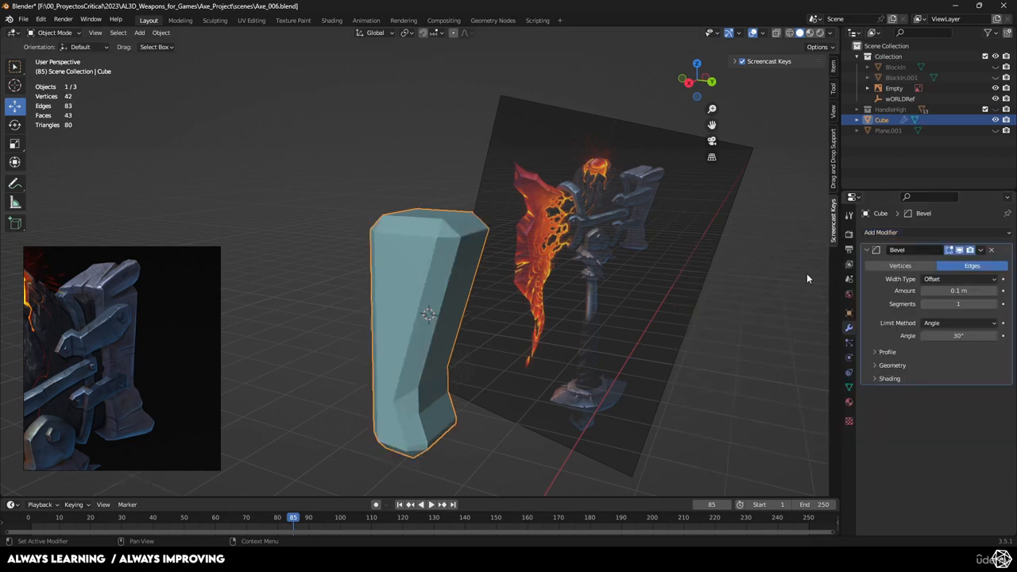
middle_click_drag(806, 273, 833, 183)
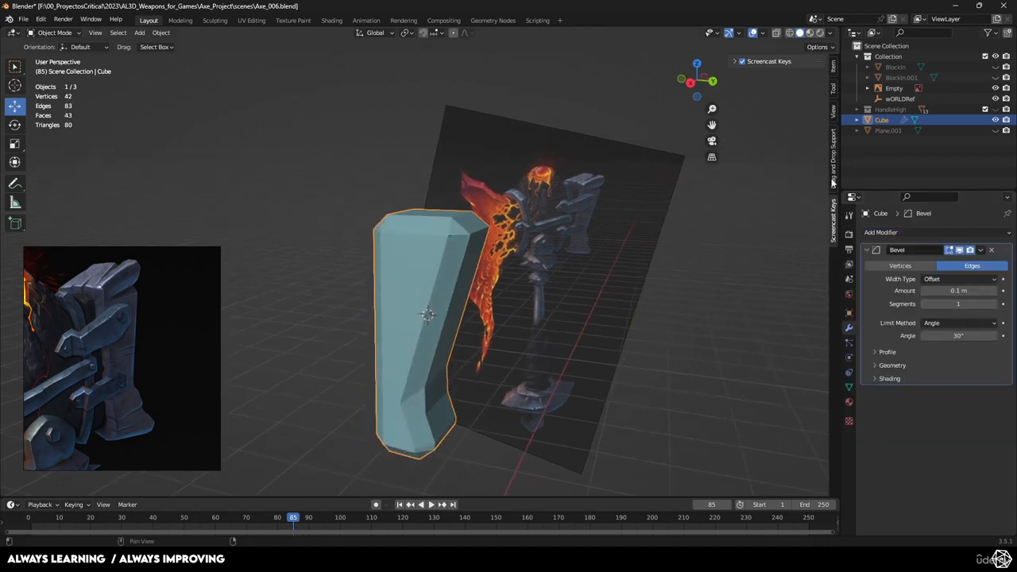
left_click(736, 61)
left_click(736, 61)
middle_click_drag(698, 274, 689, 297)
middle_click_drag(629, 306, 679, 326, "shift")
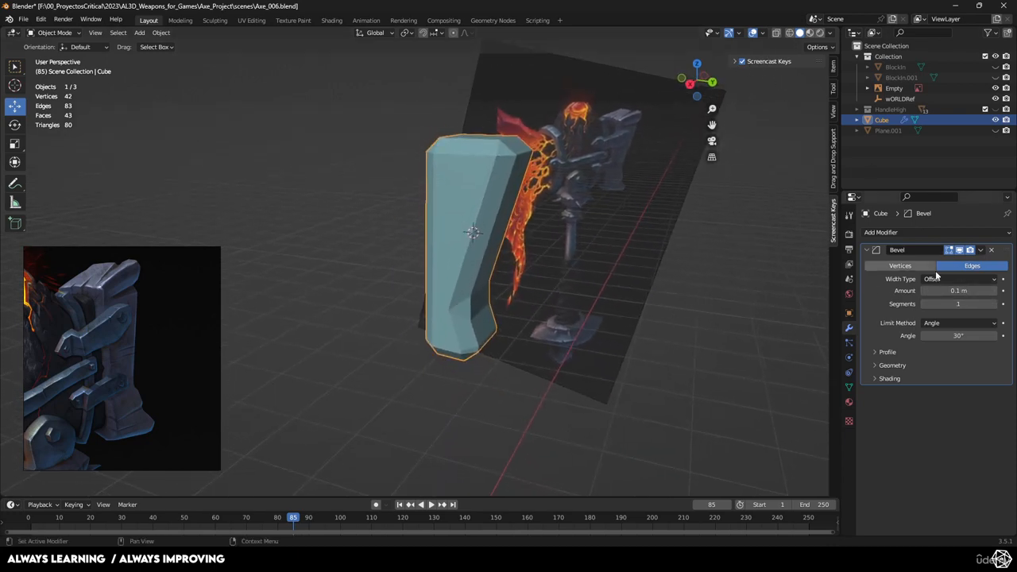
Set the Bevel modifier's amount to 0.022 m and inspect the block's edges up close.
scroll(958, 291, "down", 1, "ctrl")
scroll(959, 290, "up", 1, "ctrl")
scroll(959, 291, "down", 1, "ctrl")
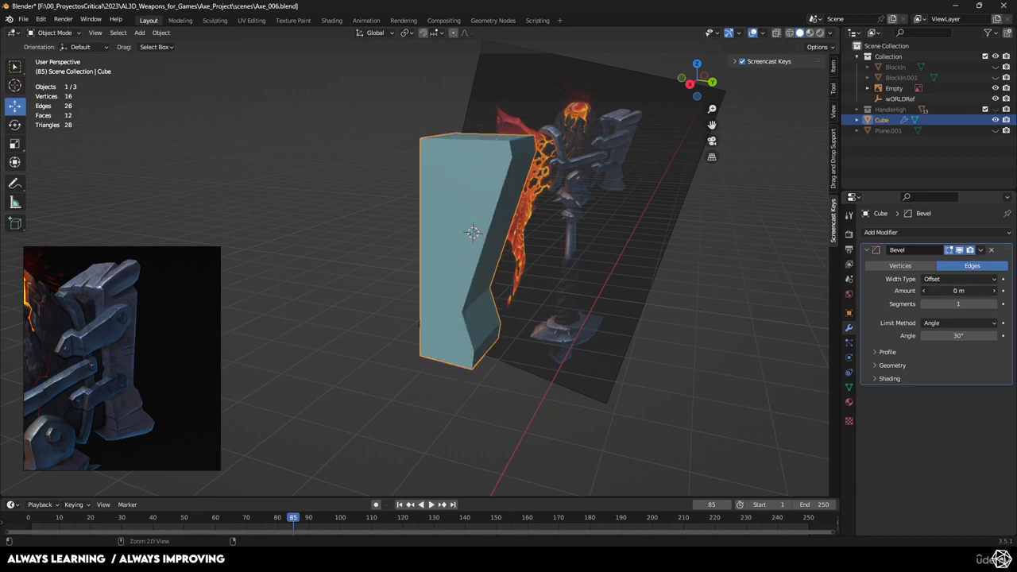
left_click_drag(959, 291, 937, 291)
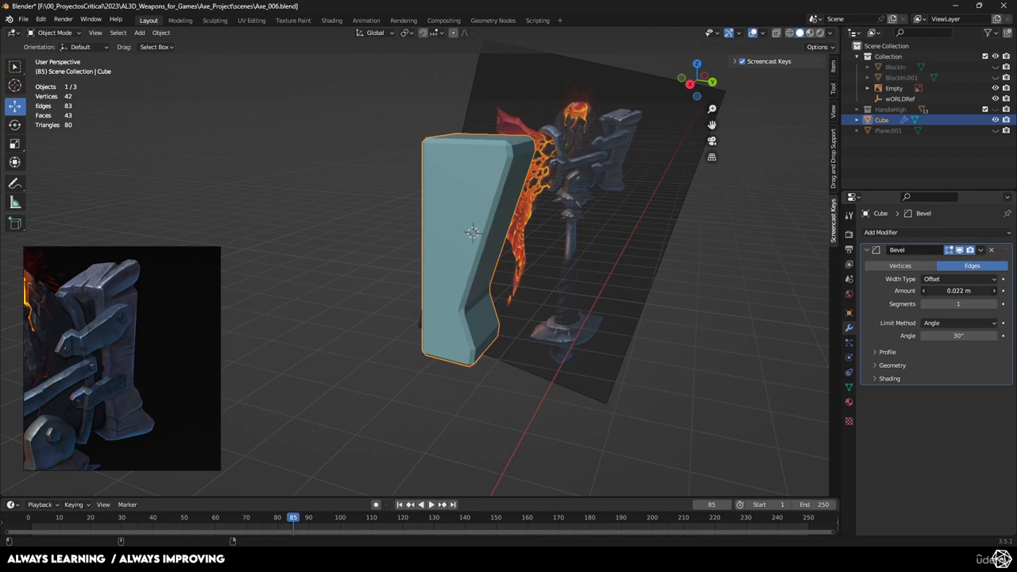
middle_click_drag(683, 275, 684, 308)
scroll(653, 281, "up", 3)
left_click(735, 62)
middle_click_drag(684, 308, 677, 349, "shift")
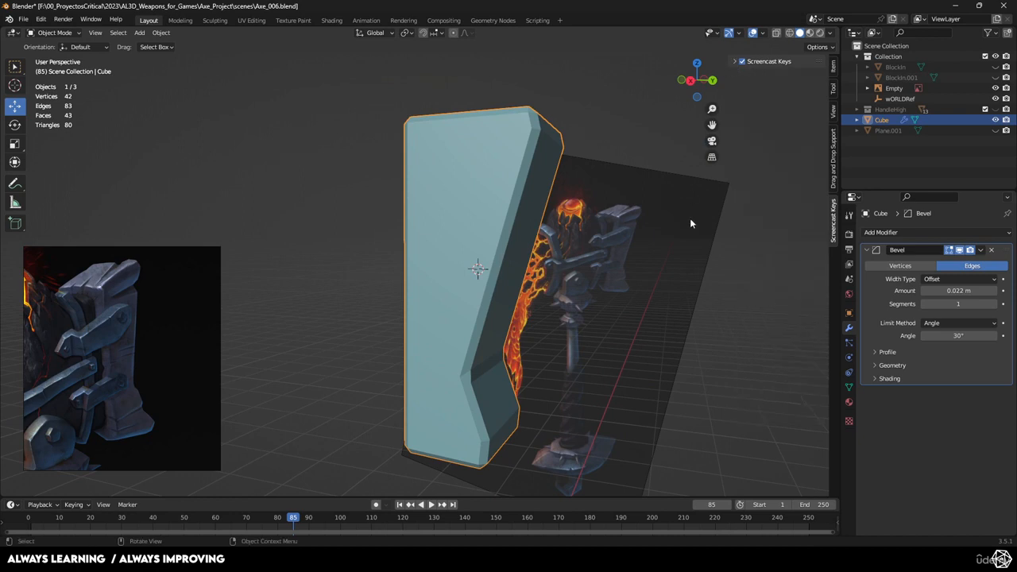
Switch to the Sculpting workspace and show the Screencast Keys settings in the sidebar.
key("n")
mouse_move(689, 217)
middle_mouse_down()
mouse_move(677, 274)
mouse_move(685, 320)
mouse_move(675, 191)
mouse_move(667, 174)
mouse_move(643, 181)
middle_mouse_up()
right_click(658, 205, "shift")
left_click(216, 22)
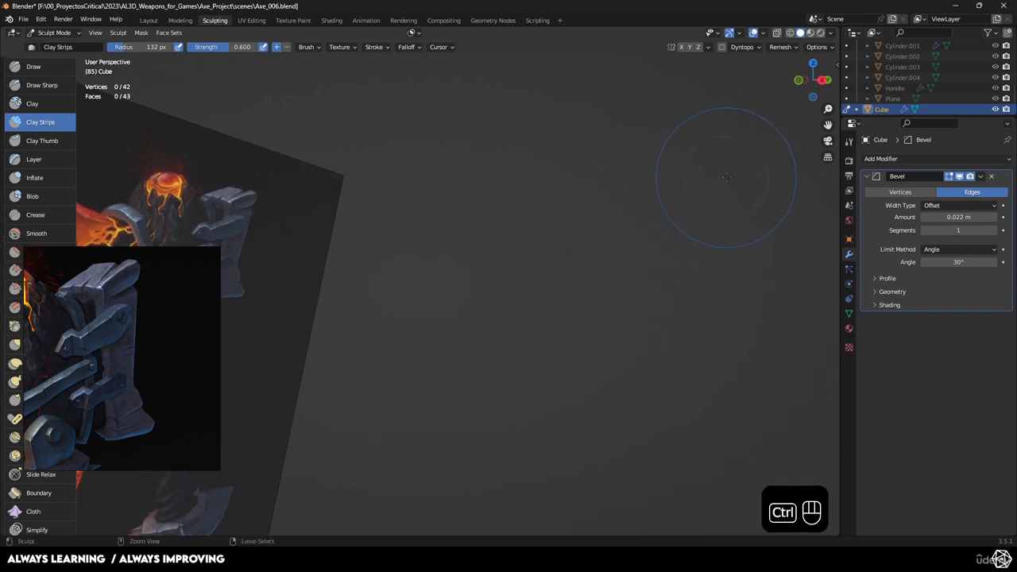
key("n")
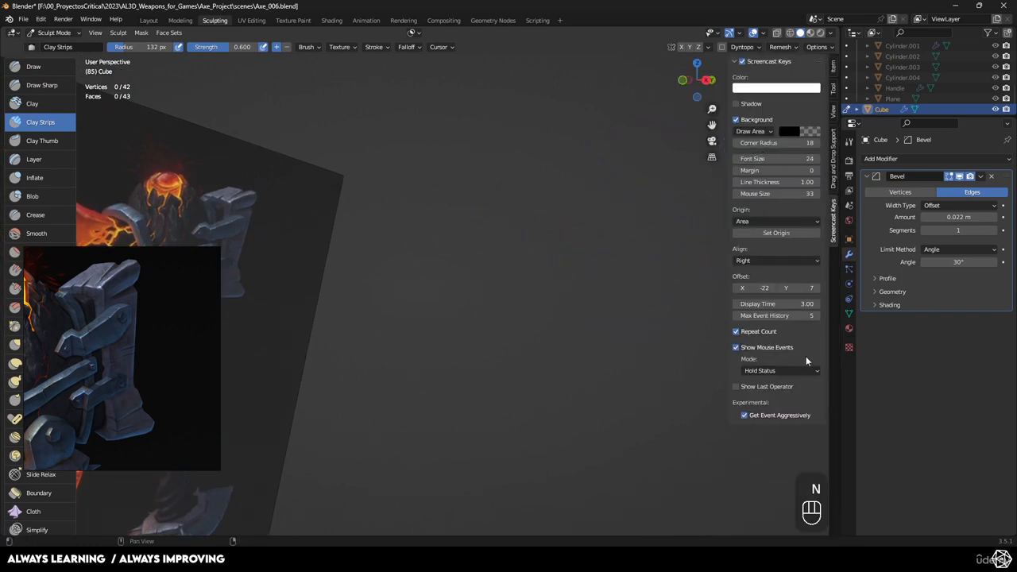
Set the Screencast Keys display origin to Window.
left_click(788, 221)
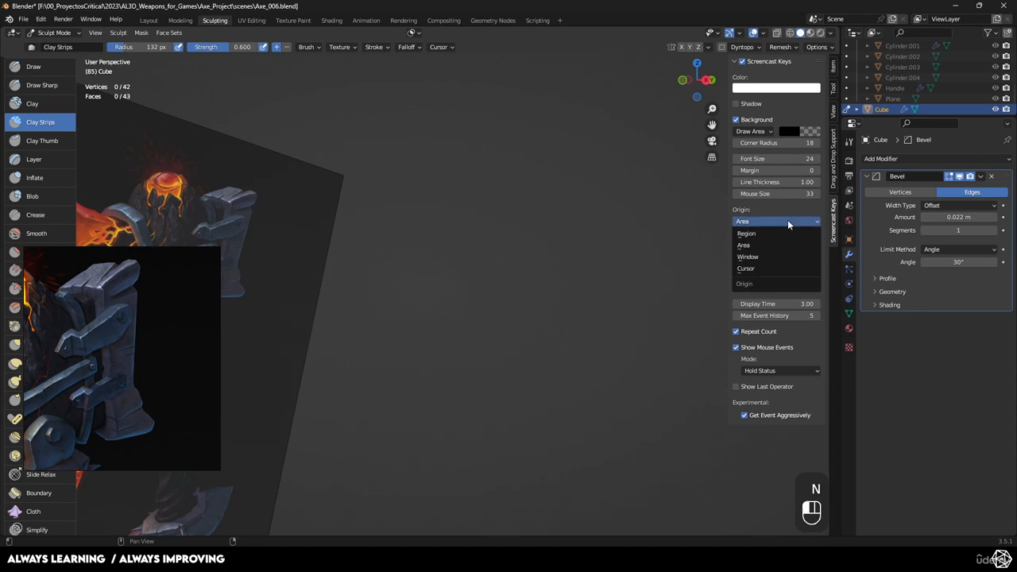
left_click(774, 258)
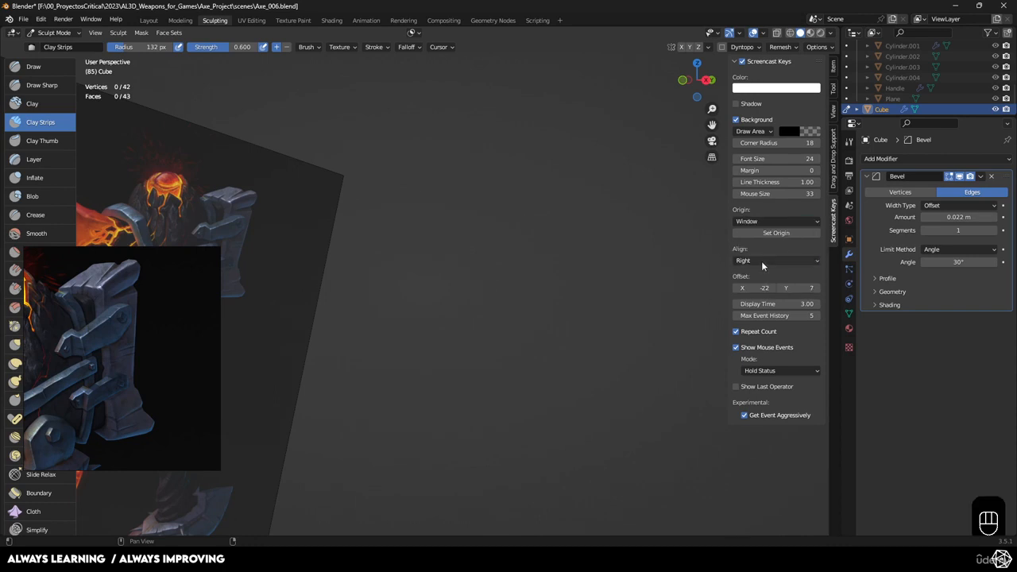
middle_click_drag(275, 86, 307, 103)
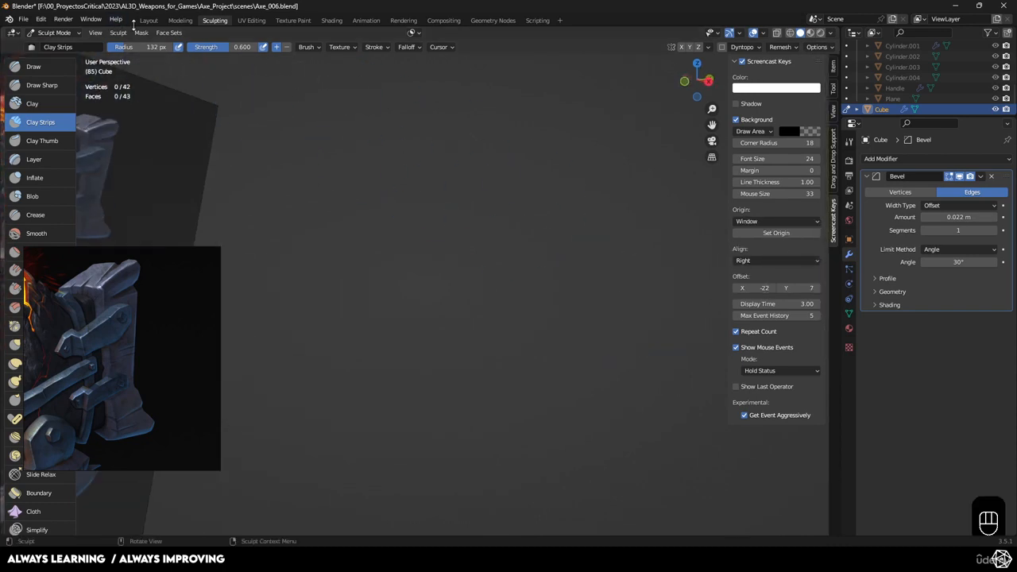
Return to the Layout workspace and set the block's Bevel modifier amount to 0.029 m.
left_click(149, 20)
mouse_move(495, 242)
middle_mouse_down("shift")
mouse_move(543, 235)
mouse_move(626, 266)
mouse_move(663, 327)
mouse_move(641, 225)
mouse_move(638, 325)
mouse_move(565, 339)
mouse_move(557, 283)
middle_mouse_up("shift")
left_click_drag(953, 290, 940, 291, "shift")
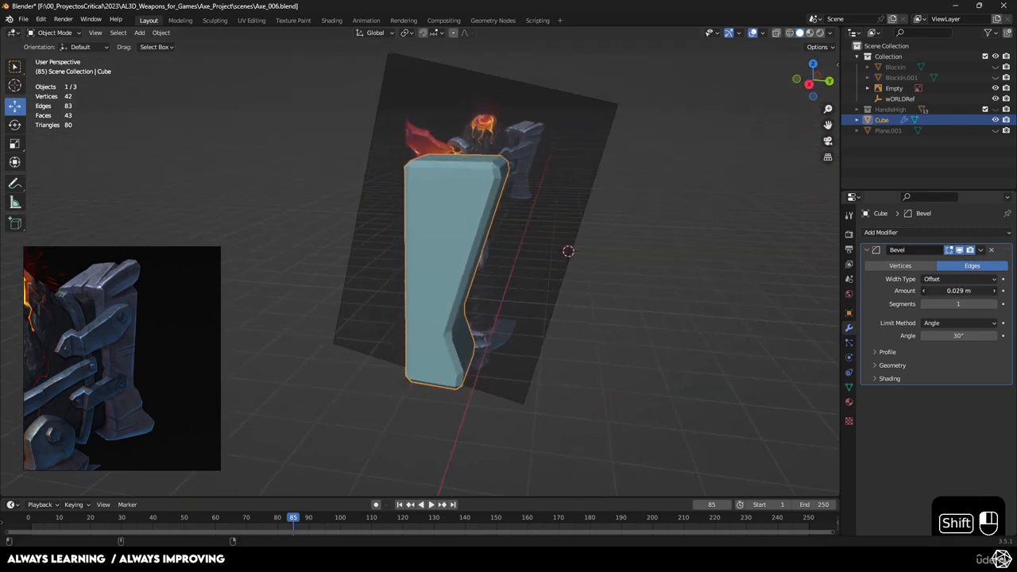
middle_click_drag(604, 262, 638, 261)
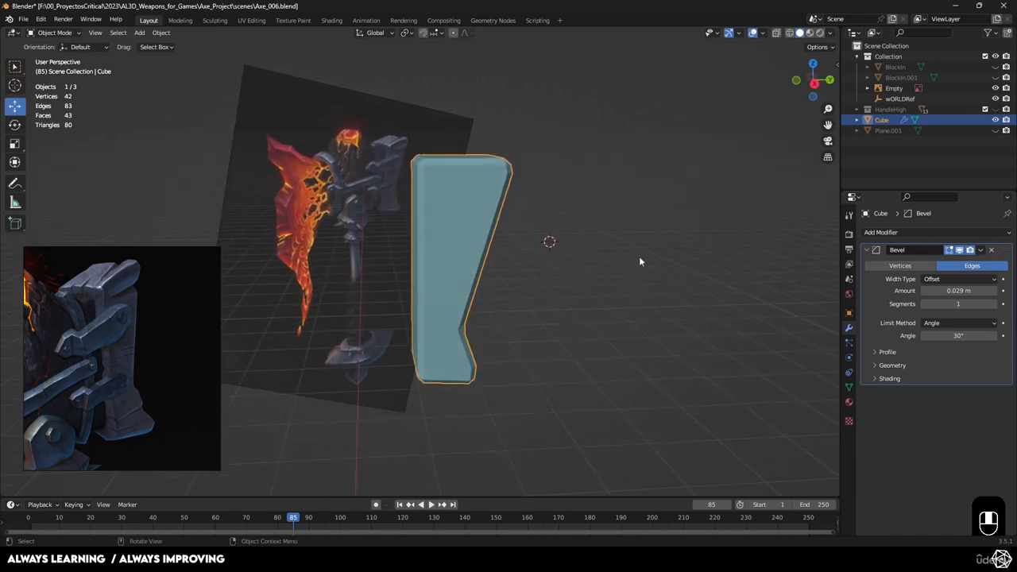
Apply the Bevel modifier to the block's mesh and deselect the block.
left_click(980, 250)
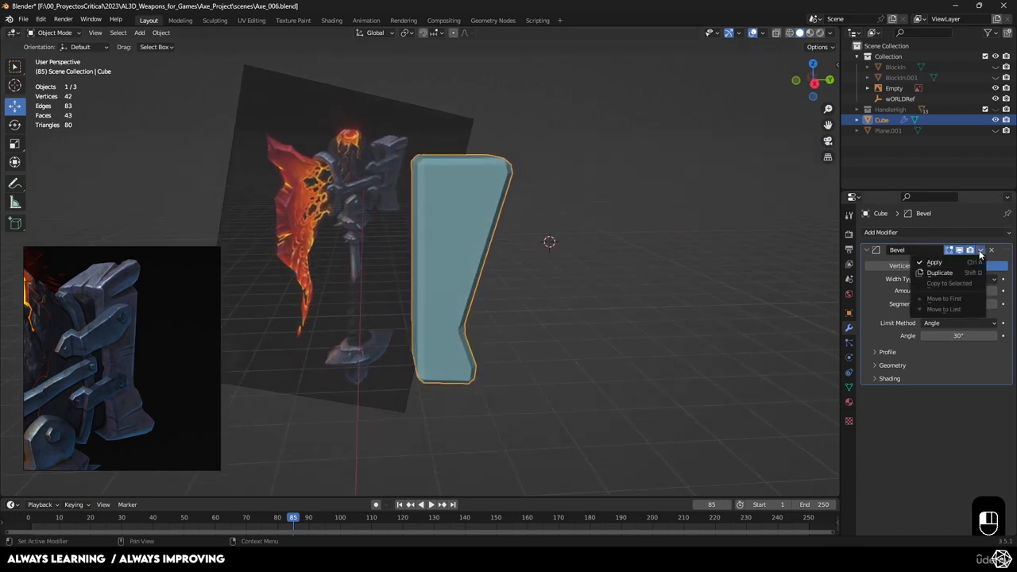
left_click(931, 263)
middle_click_drag(634, 278, 654, 311)
left_click(644, 291)
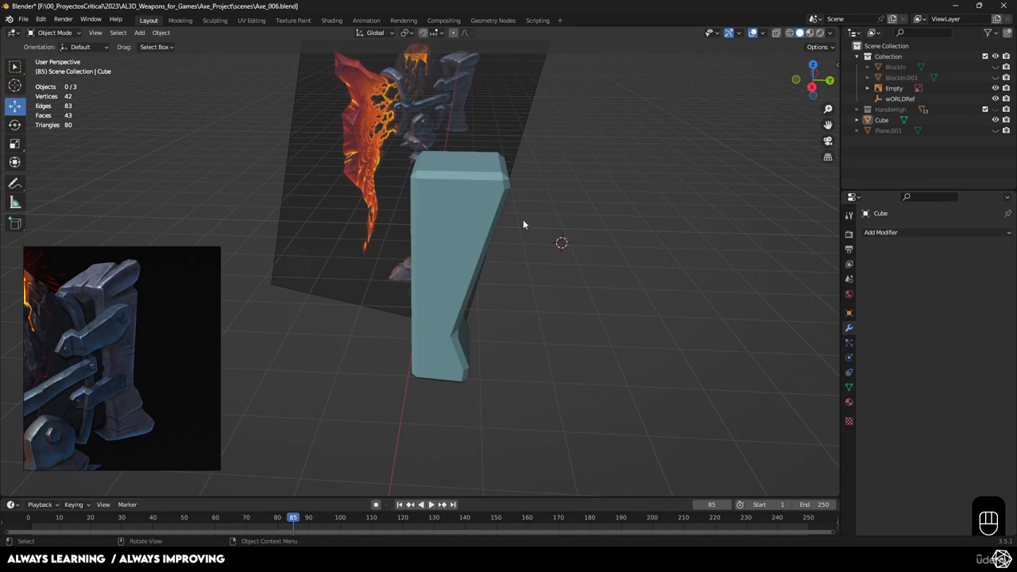
Add a cube mesh at the 3D cursor and scale it down smaller than the metal block.
middle_click_drag(522, 222, 481, 250)
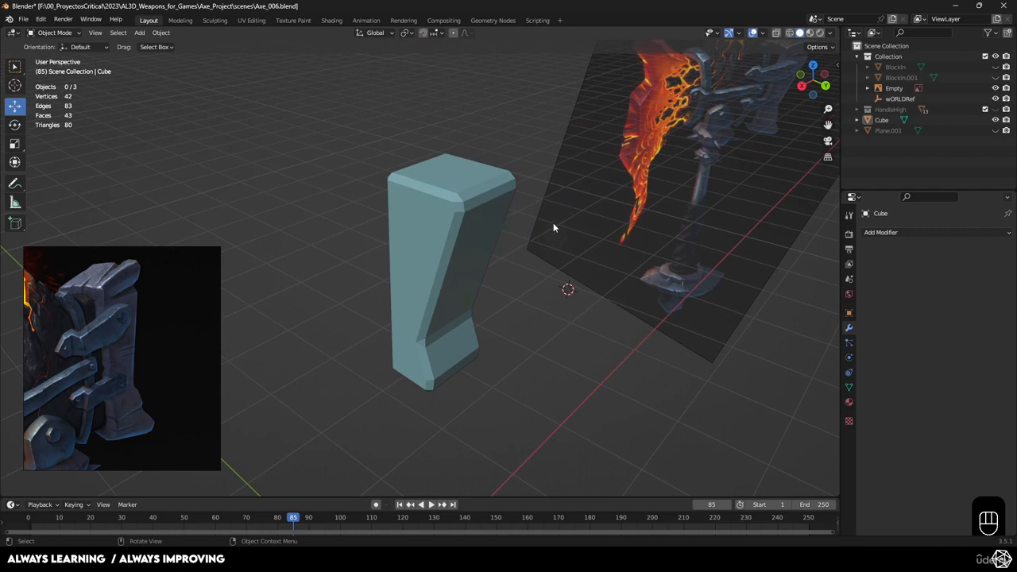
middle_click_drag(554, 228, 540, 202)
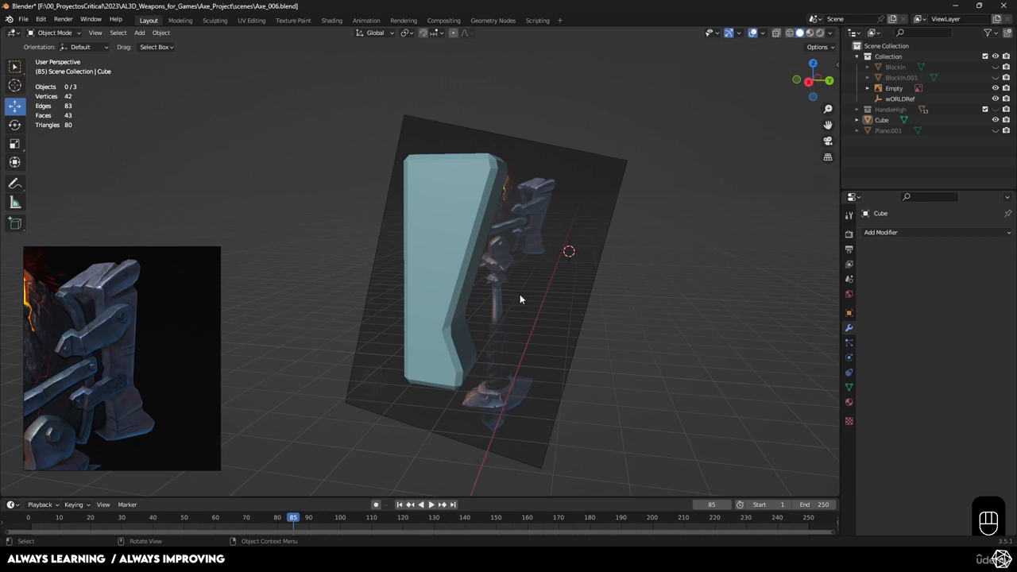
middle_click_drag(520, 299, 560, 208)
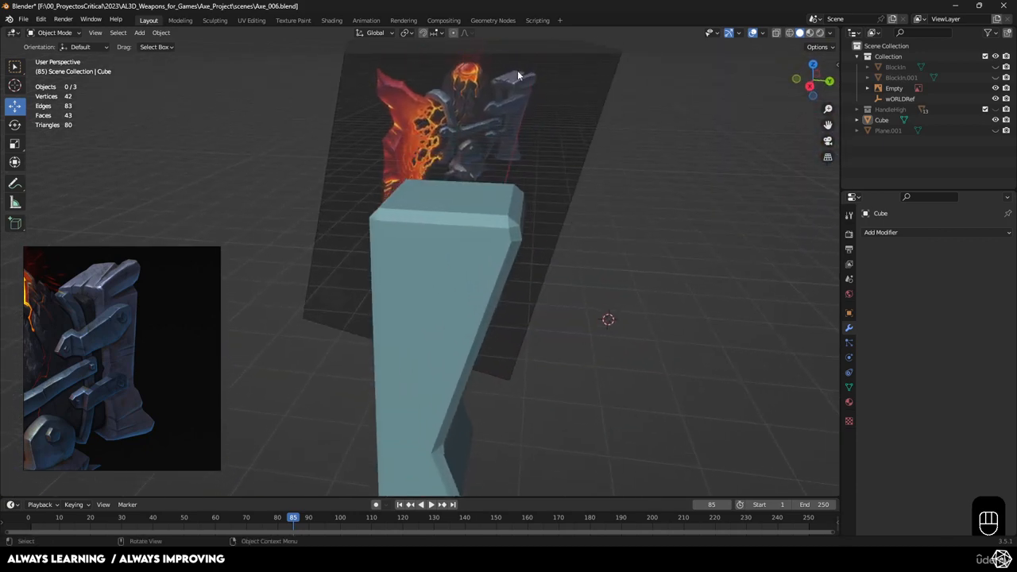
middle_click_drag(518, 75, 577, 248)
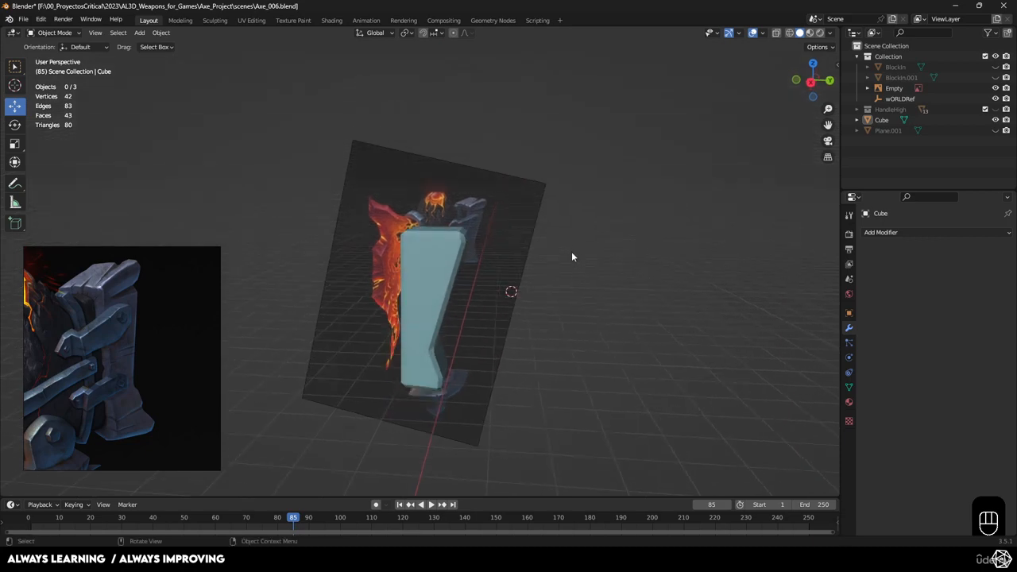
key("shift+a")
mouse_move(562, 268)
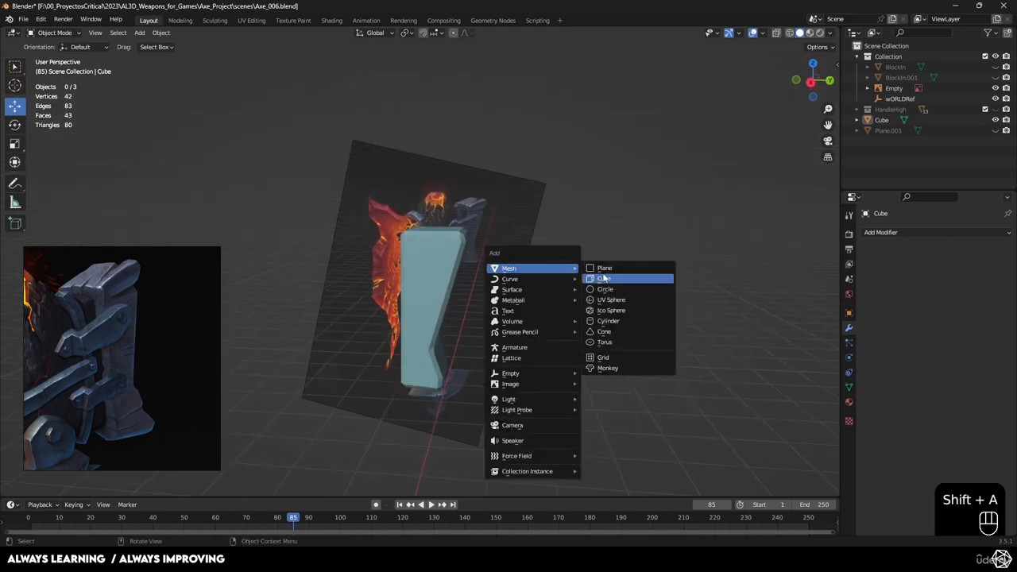
left_click(608, 278)
middle_click_drag(513, 294, 490, 297)
key("s")
left_click(479, 318)
Rotate the small cube around the global Y axis so one of its edges points upward.
key("r")
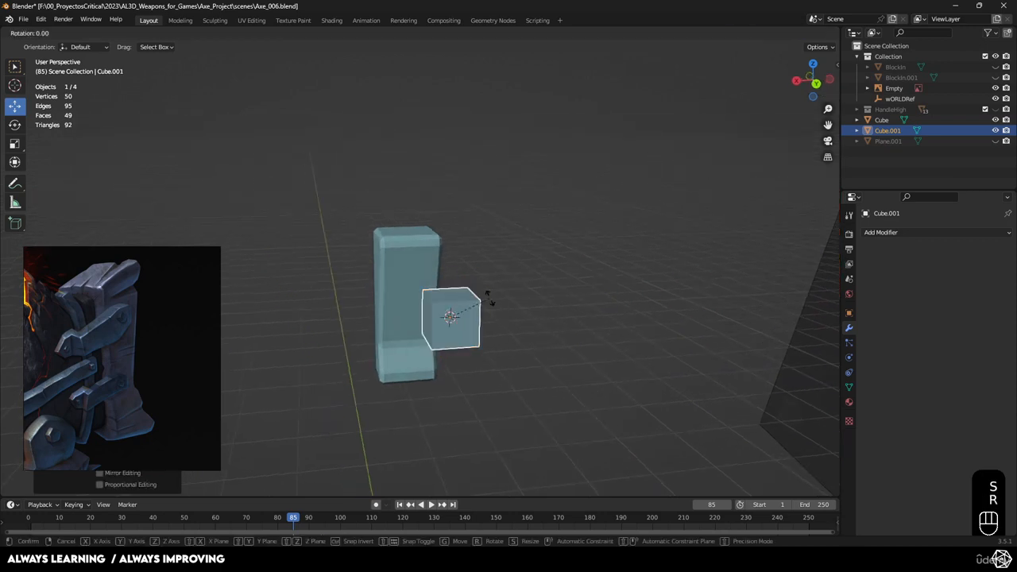
key("y")
key("ctrl")
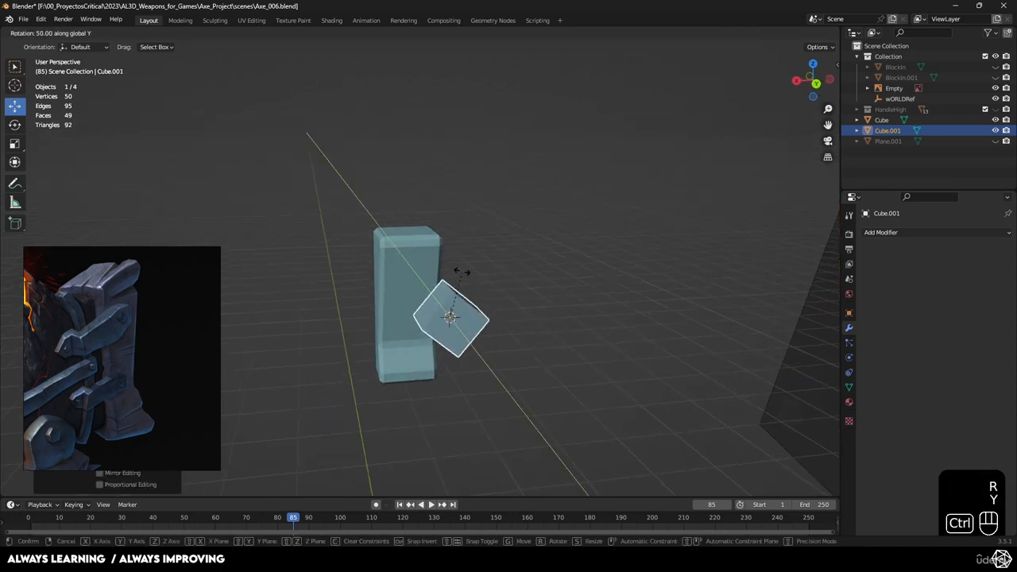
left_click(467, 269)
middle_click_drag(467, 269, 573, 271)
Move the rotated cube up and over the block's upper outer end, just above its top face.
key("g")
key("z")
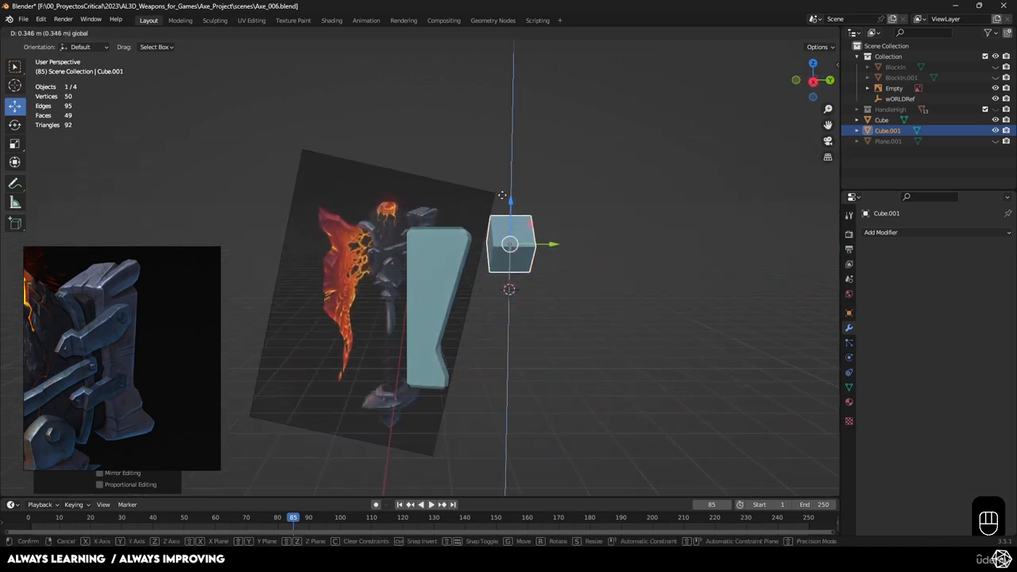
left_click(525, 215)
left_click_drag(556, 220, 505, 221)
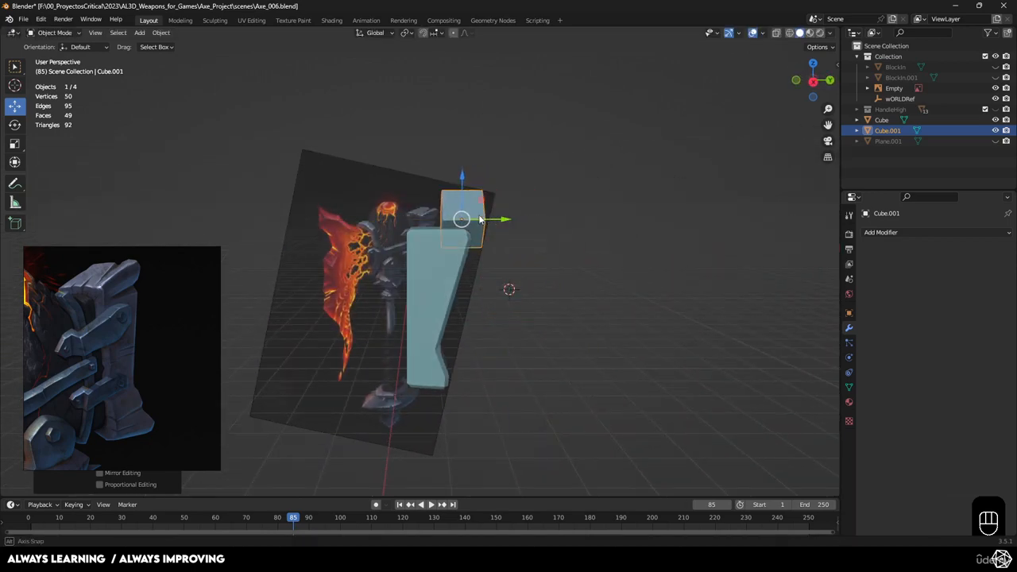
middle_click_drag(504, 222, 394, 228)
left_click_drag(400, 229, 408, 204)
scroll(408, 204, "up", 4)
middle_click_drag(408, 204, 488, 251, "shift")
scroll(493, 253, "up", 1)
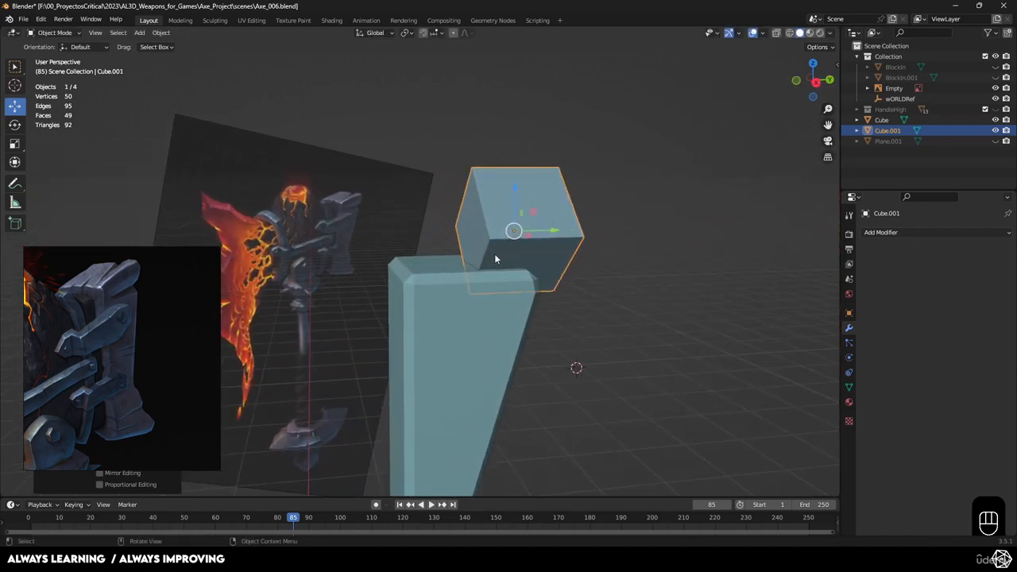
Enter Edit Mode on the small cube with face selection and select the end face pointing toward the block.
middle_click_drag(445, 226, 477, 232)
key("Tab")
key("3")
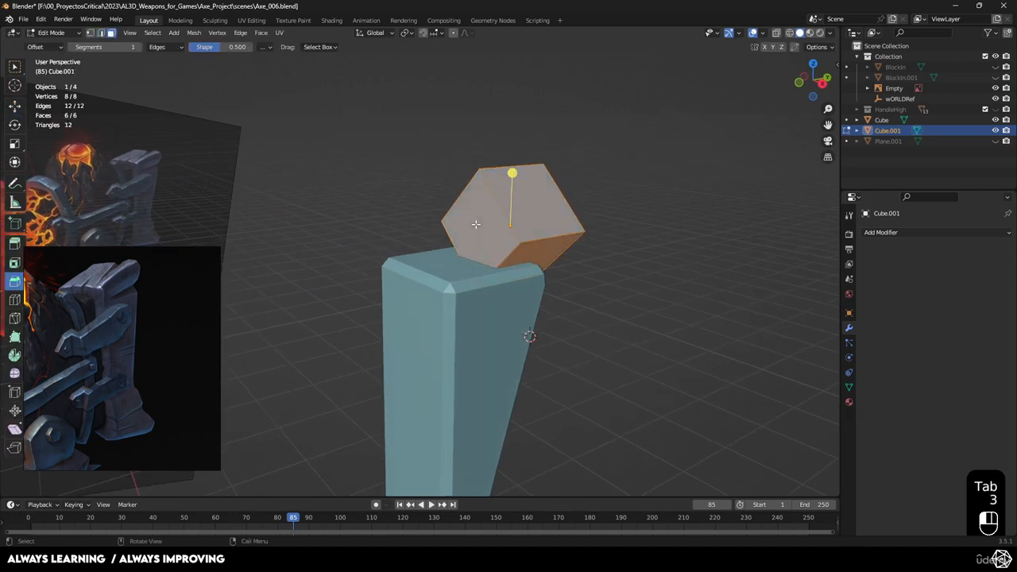
left_click(488, 237)
key("s")
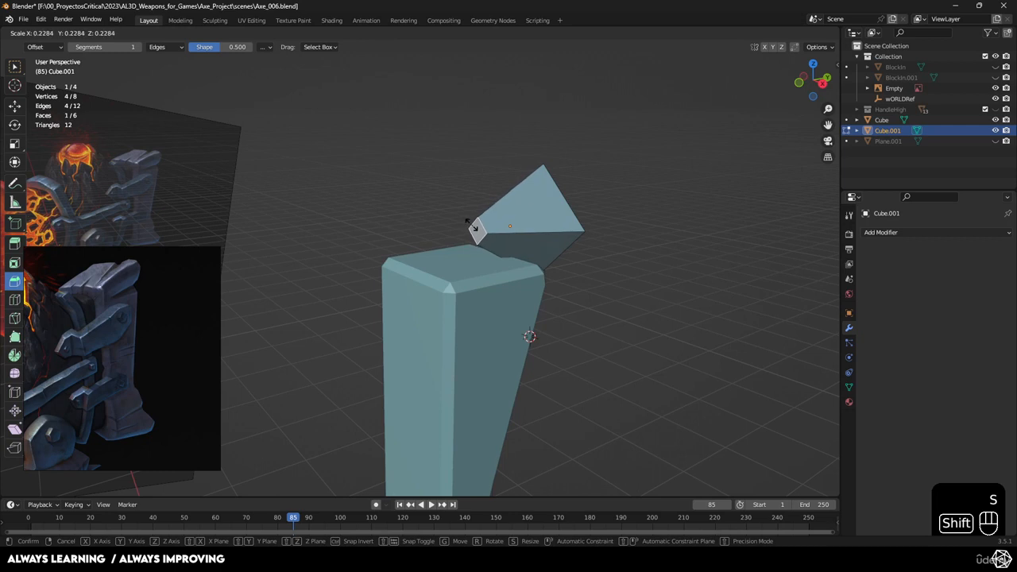
left_click(472, 226, "shift")
key("ctrl+z")
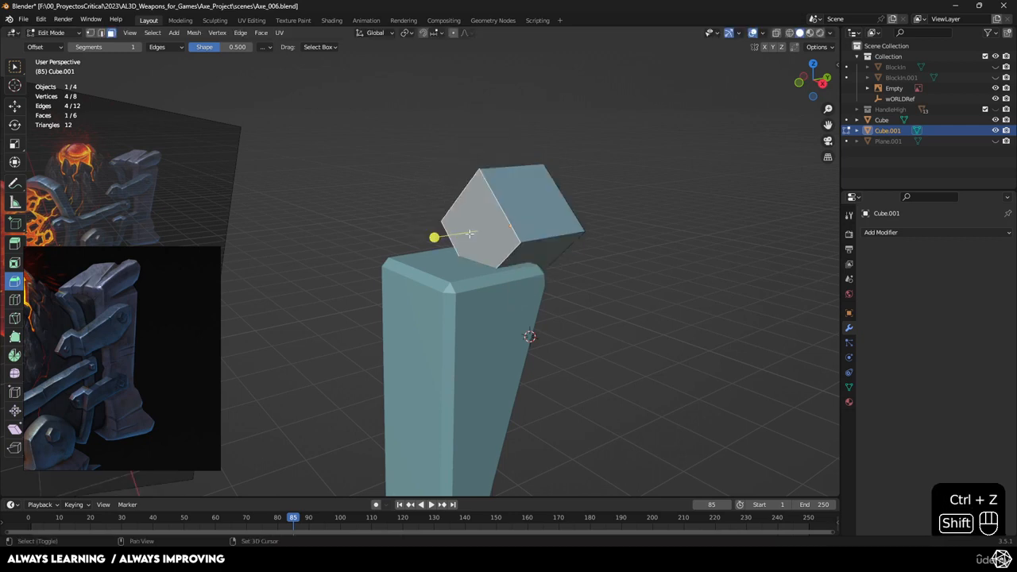
Scale the cube's selected end face down in two passes until it forms a small tip.
key("s")
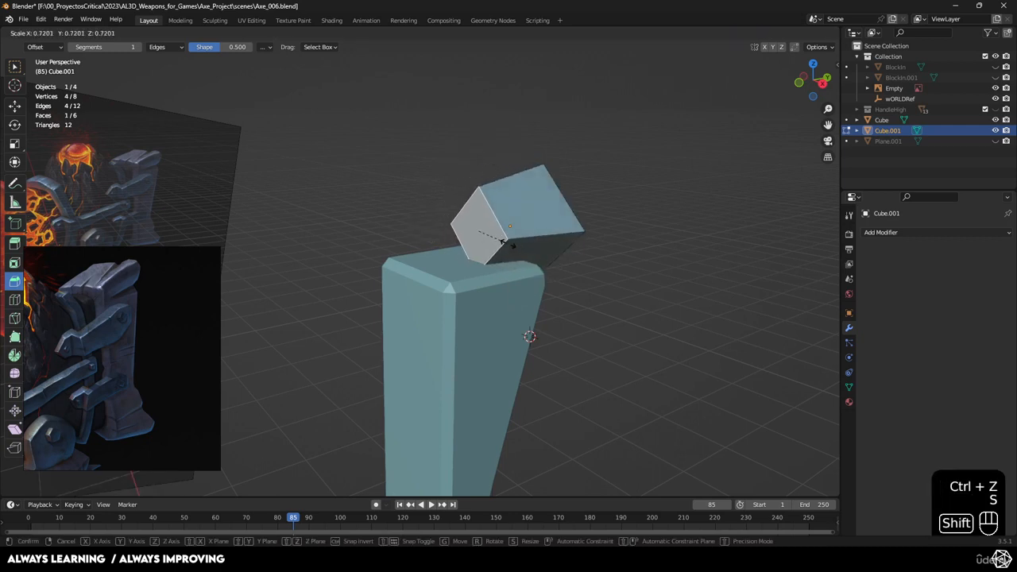
left_click(431, 234, "shift")
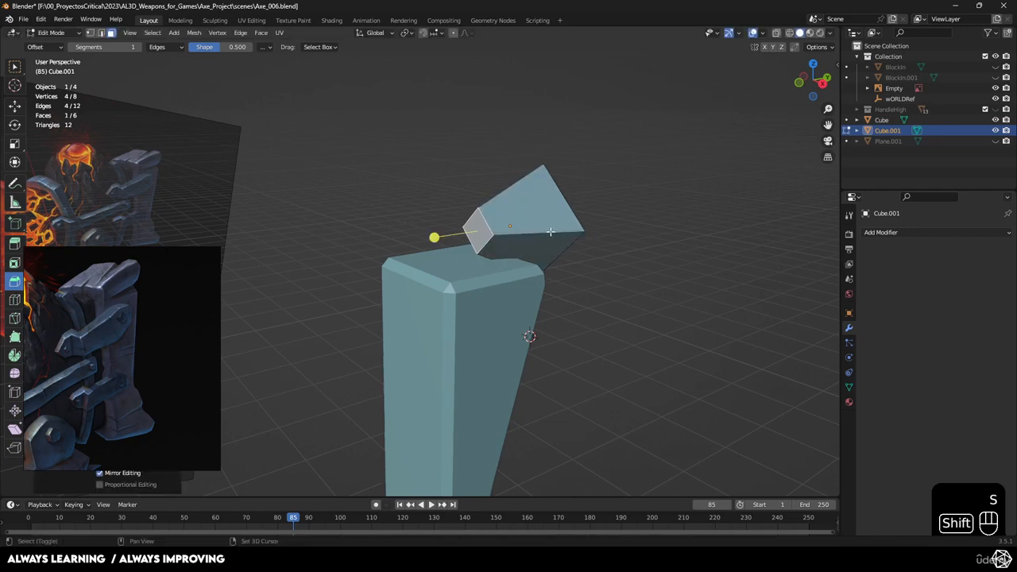
key("s")
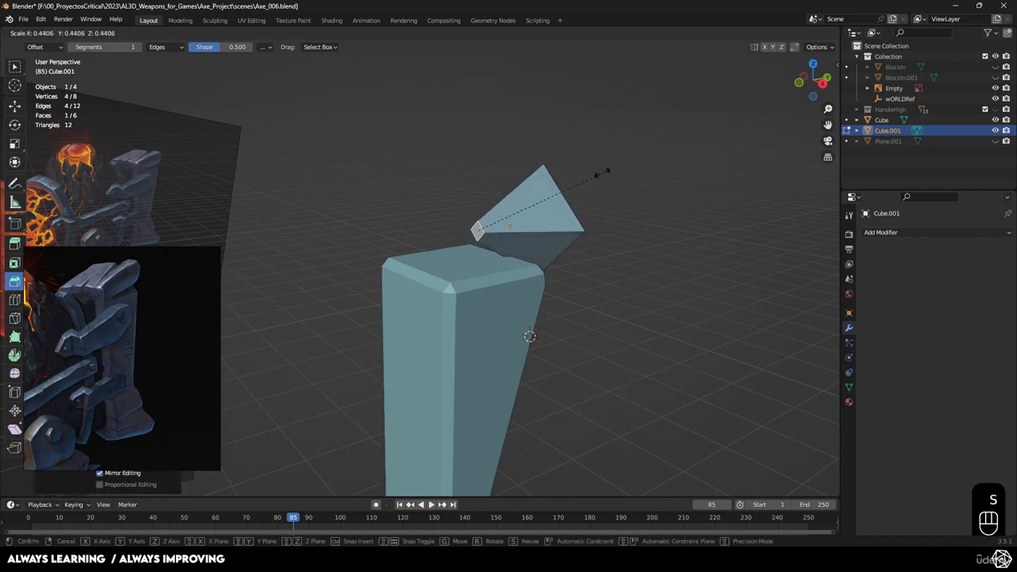
left_click(633, 198)
Move the cube's large opposite face outward along the Y axis to stretch the shape into a long wedge.
middle_click_drag(633, 197, 670, 216)
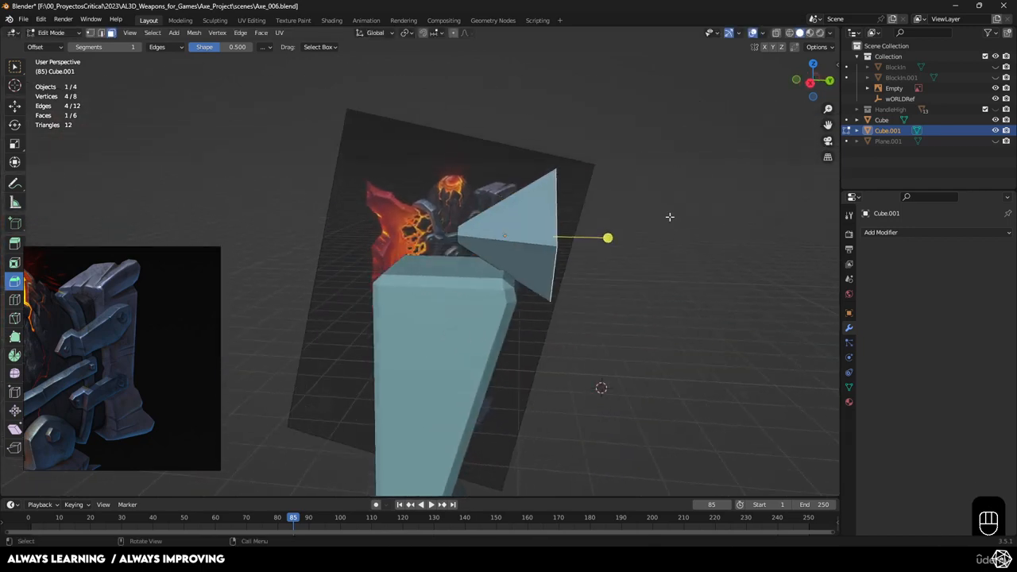
key("g")
key("y")
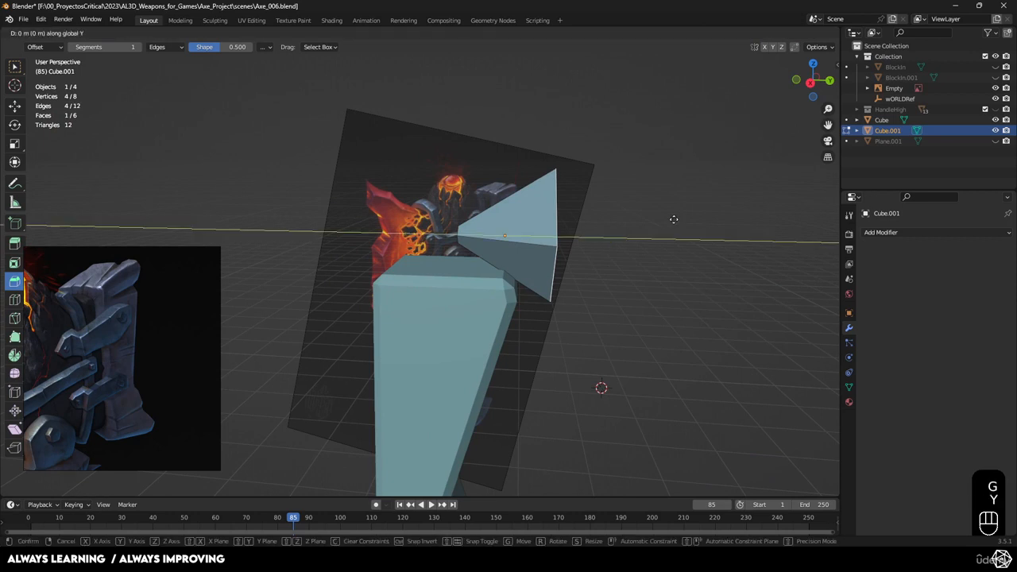
left_click(25, 213)
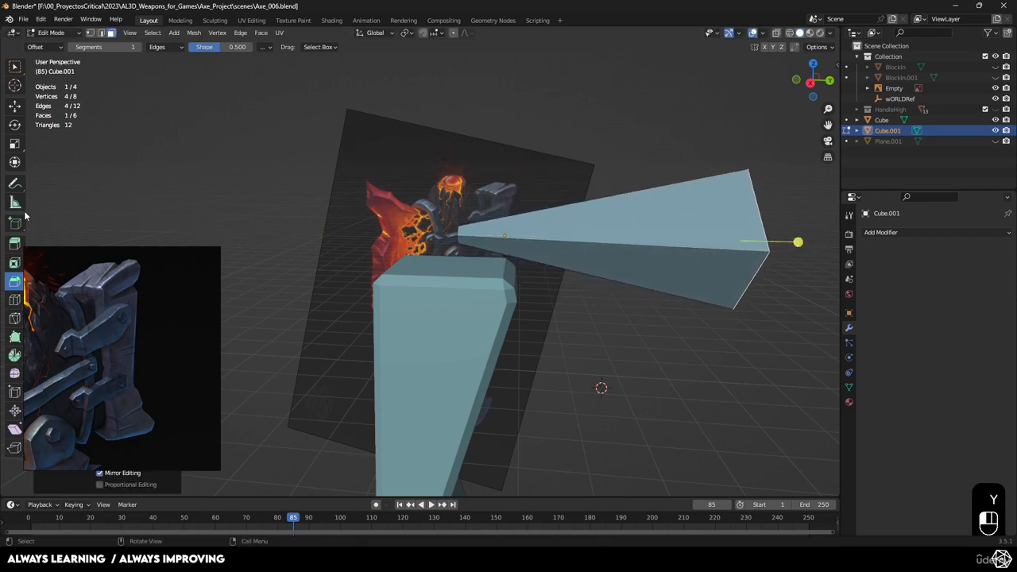
Collapse the small tip face into a single point and return to Object Mode.
middle_click_drag(263, 220, 501, 254)
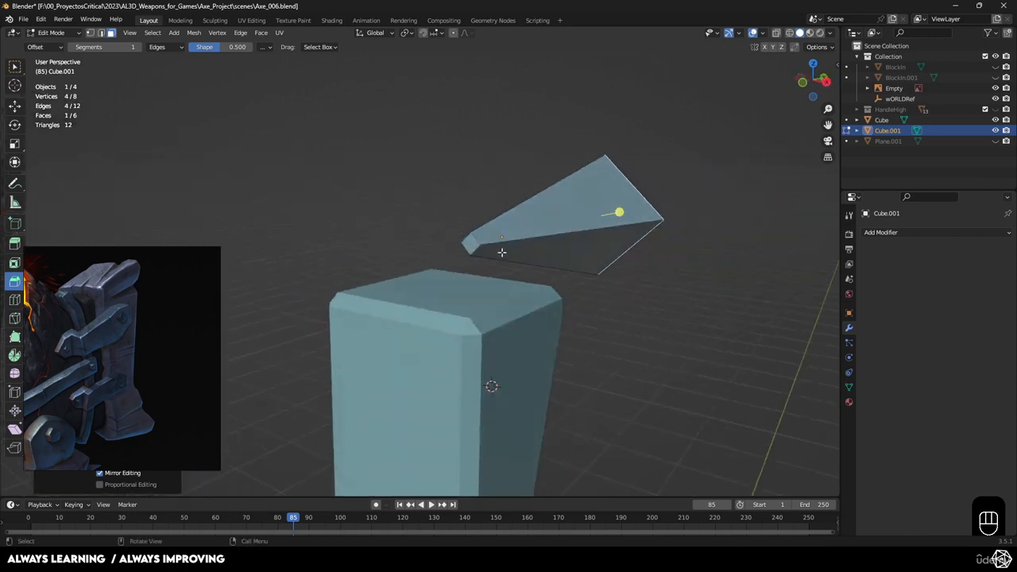
key("m")
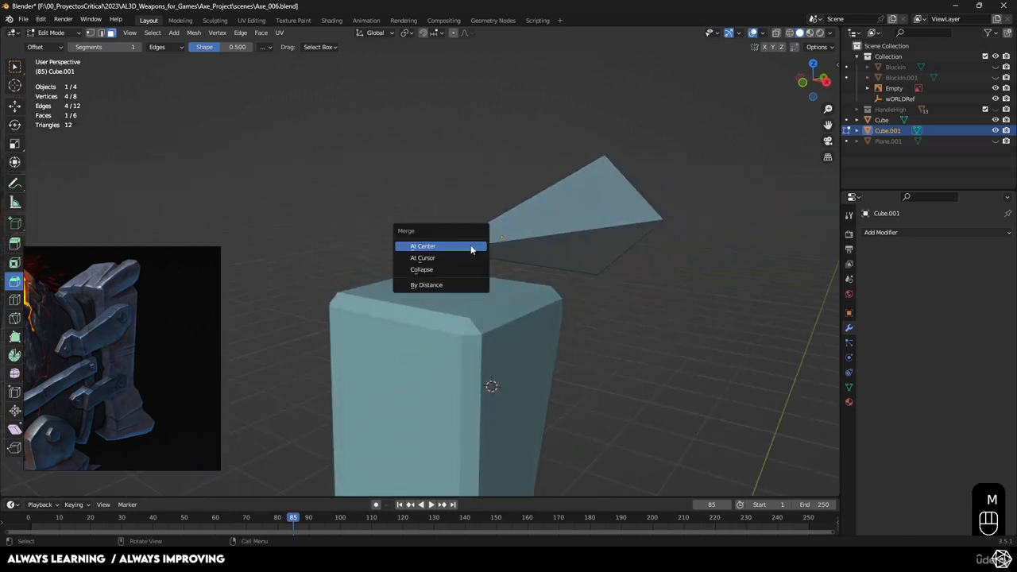
left_click(456, 269)
middle_click_drag(458, 269, 426, 259)
key("Tab")
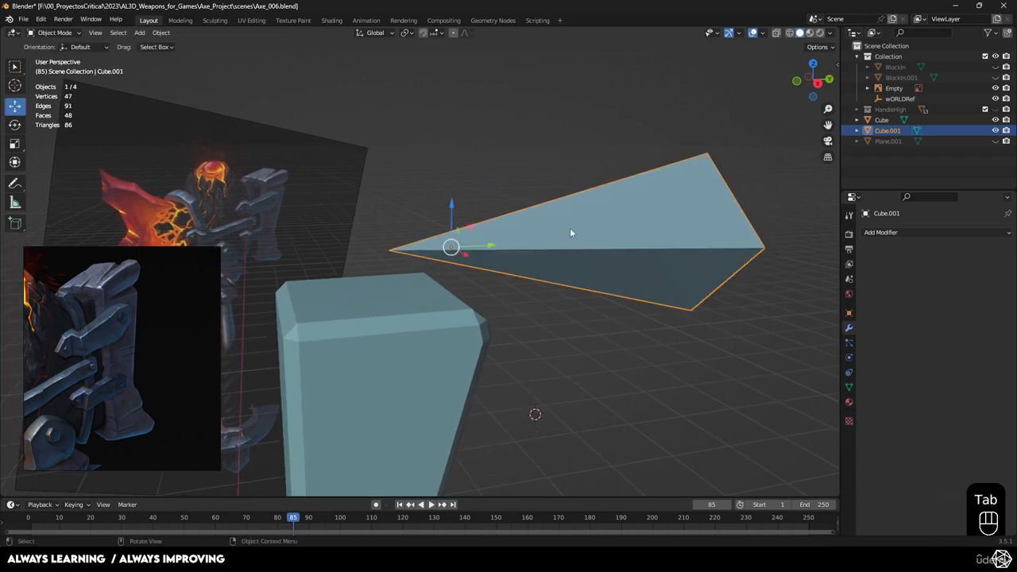
Add a Boolean modifier set to Difference on the metal block, using the pointed wedge as the cutter object.
left_click(366, 357)
left_click(880, 232)
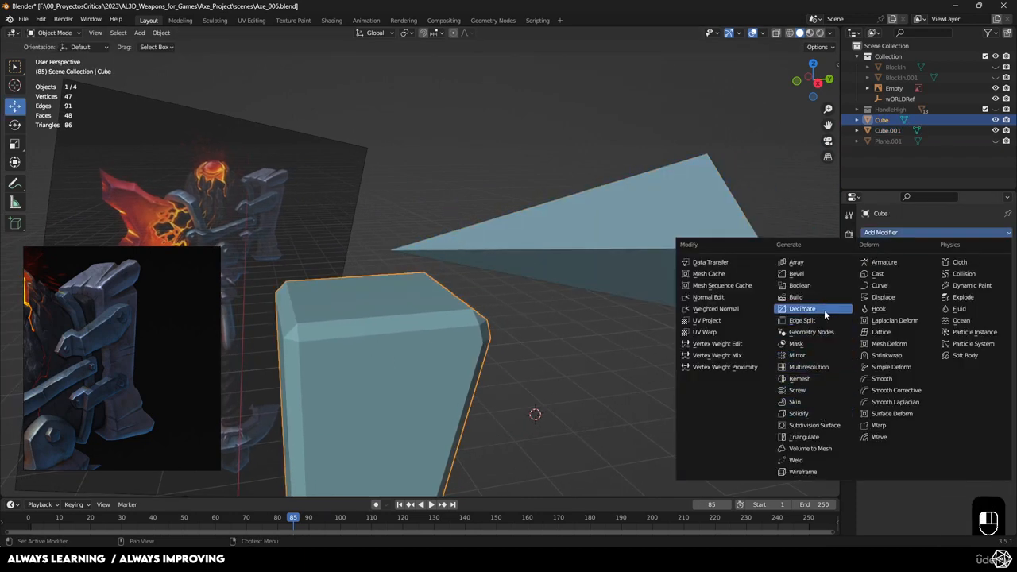
left_click(799, 285)
left_click(661, 286)
key("ctrl+z")
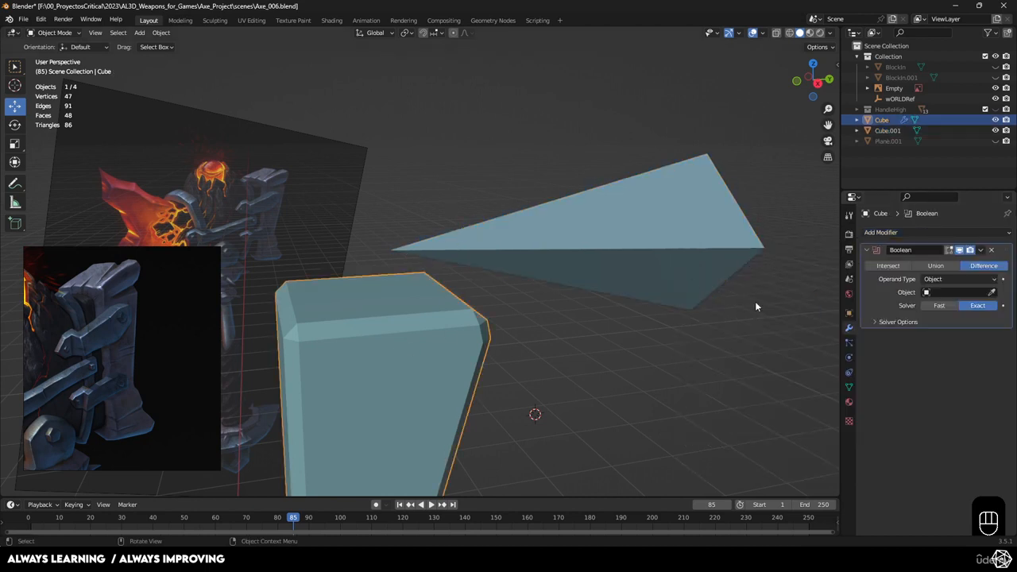
left_click(653, 224)
Lower the wedge cutter along Z into the block's top and shift it inward along Y across the corner.
left_click(562, 237)
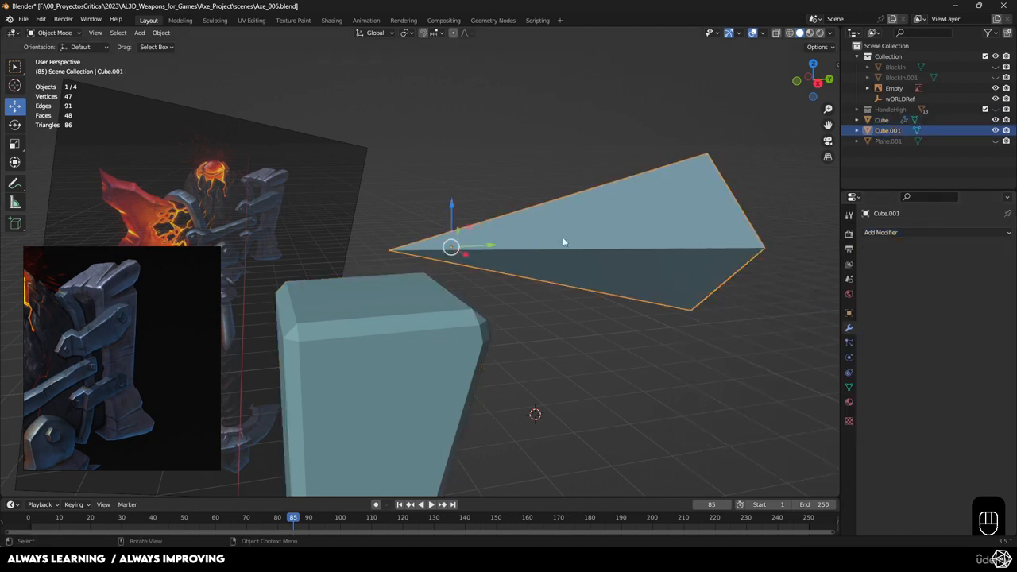
key("g")
key("z")
left_click(446, 260)
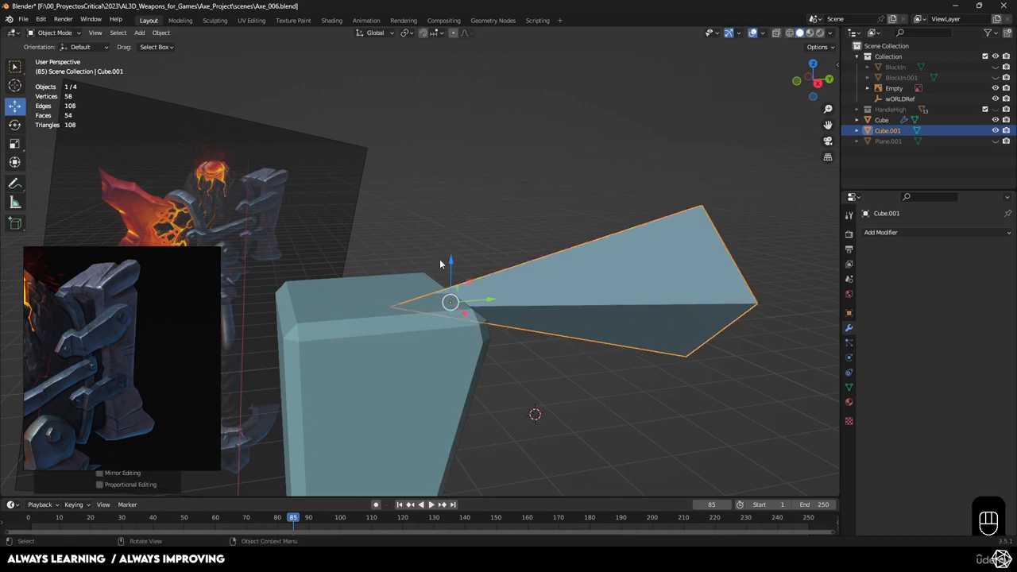
middle_click_drag(446, 261, 420, 268)
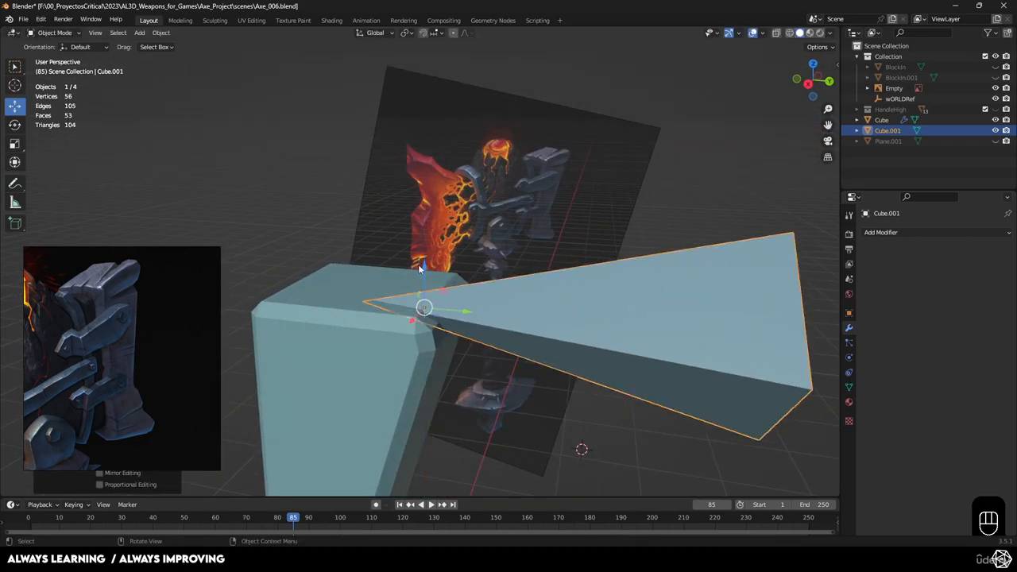
left_click_drag(464, 311, 422, 309)
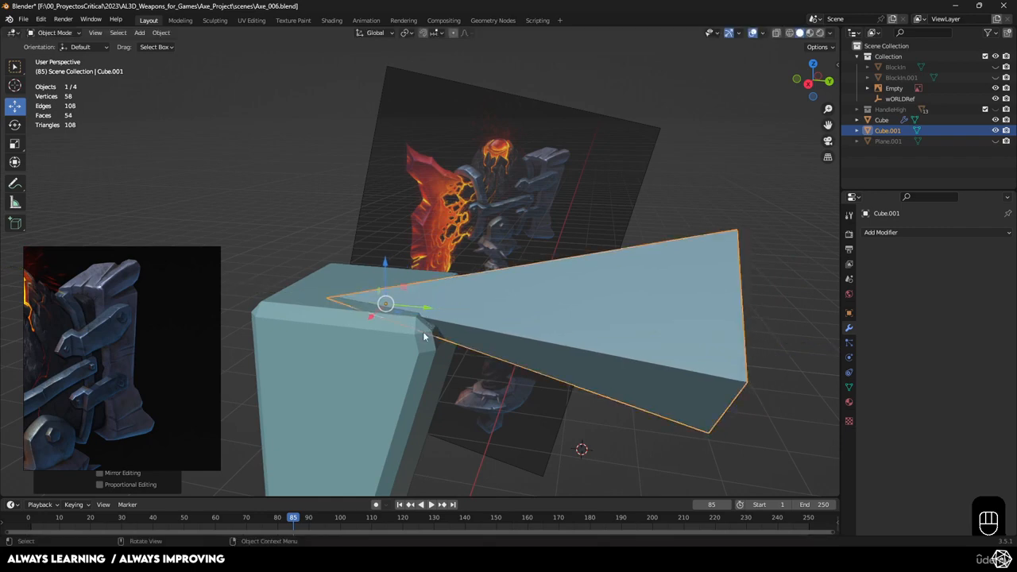
Set the wedge cutter's viewport display to Wire.
middle_click_drag(422, 332, 358, 364)
left_click_drag(357, 364, 336, 384)
left_click(506, 362)
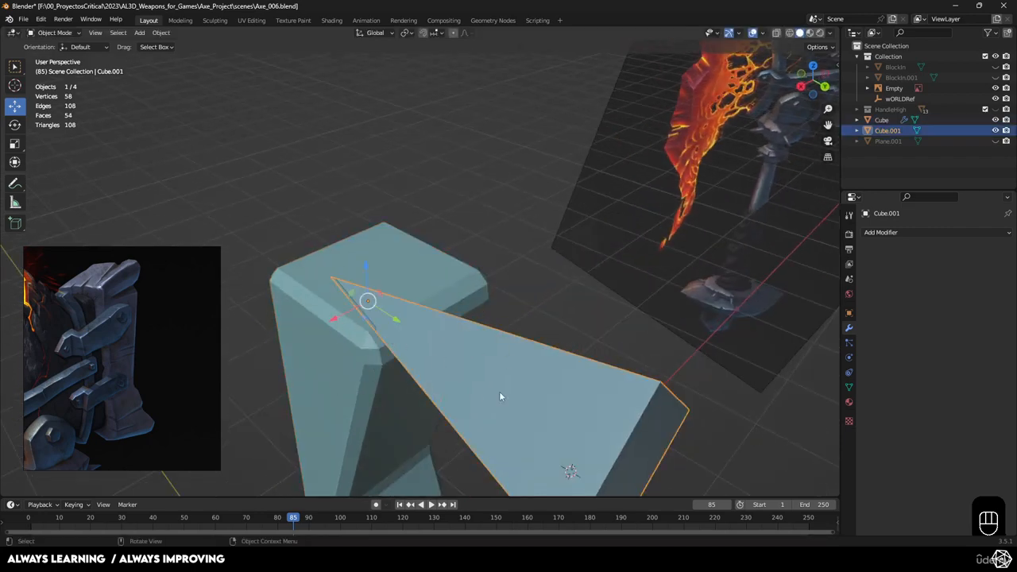
middle_click_drag(499, 394, 674, 259)
left_click(848, 313)
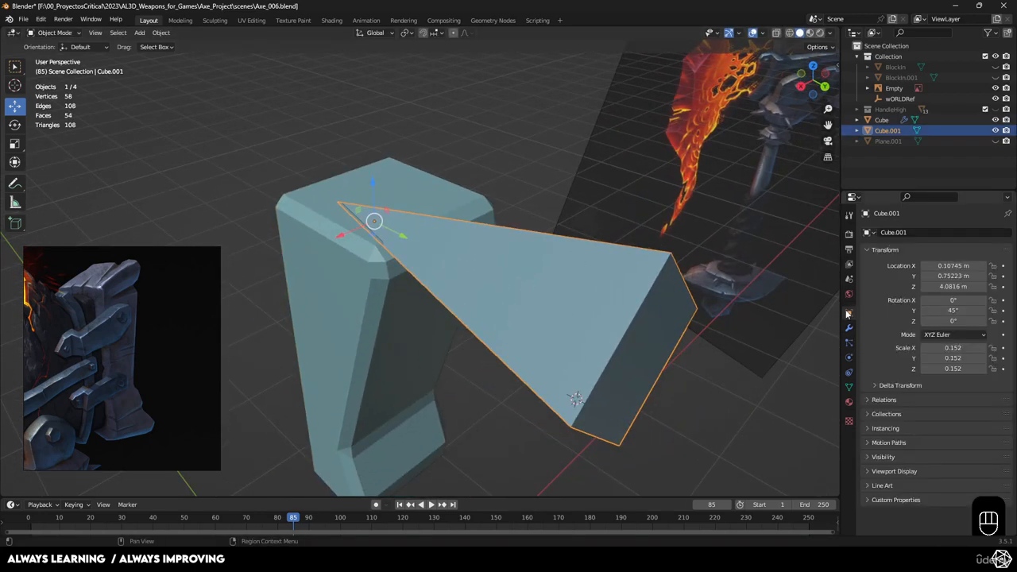
left_click(864, 457)
scroll(864, 453, "down", 1)
left_click(865, 496)
scroll(871, 465, "down", 3)
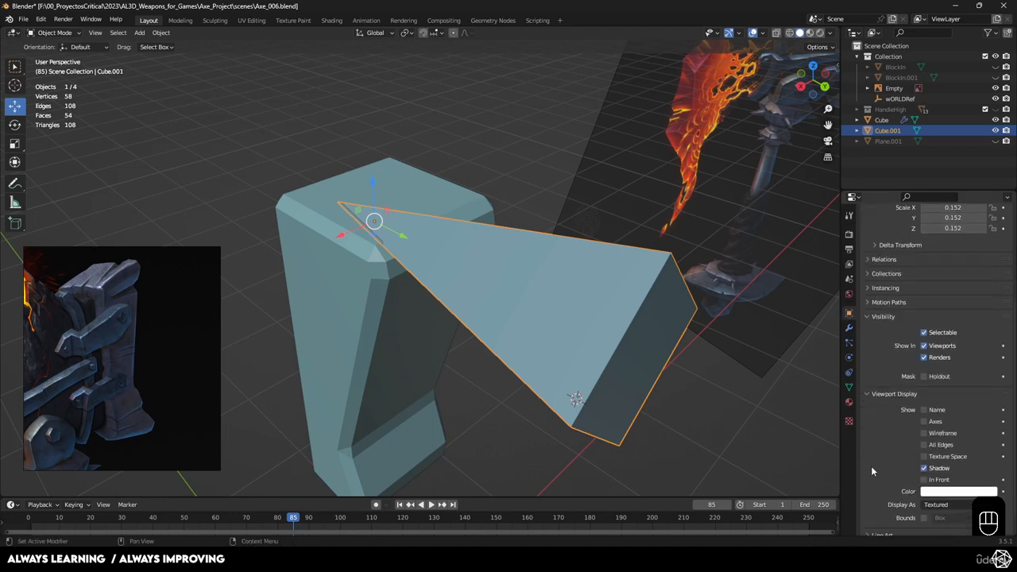
scroll(870, 466, "down", 1)
left_click(934, 487)
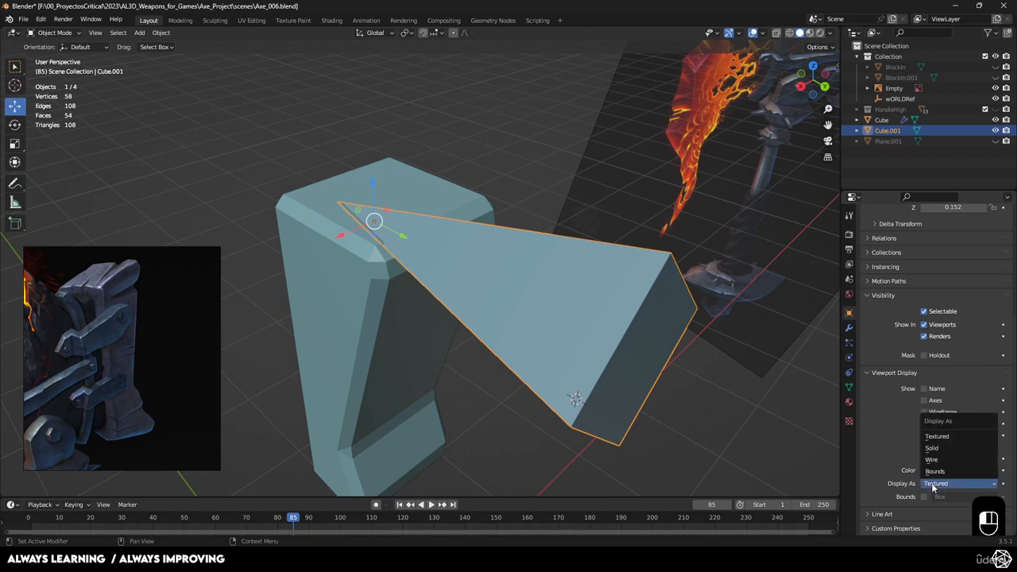
left_click(939, 459)
mouse_move(588, 381)
middle_mouse_down()
mouse_move(637, 386)
mouse_move(451, 377)
mouse_move(454, 343)
mouse_move(447, 364)
mouse_move(453, 418)
mouse_move(542, 375)
mouse_move(543, 396)
mouse_move(689, 264)
middle_mouse_up()
left_click(635, 385)
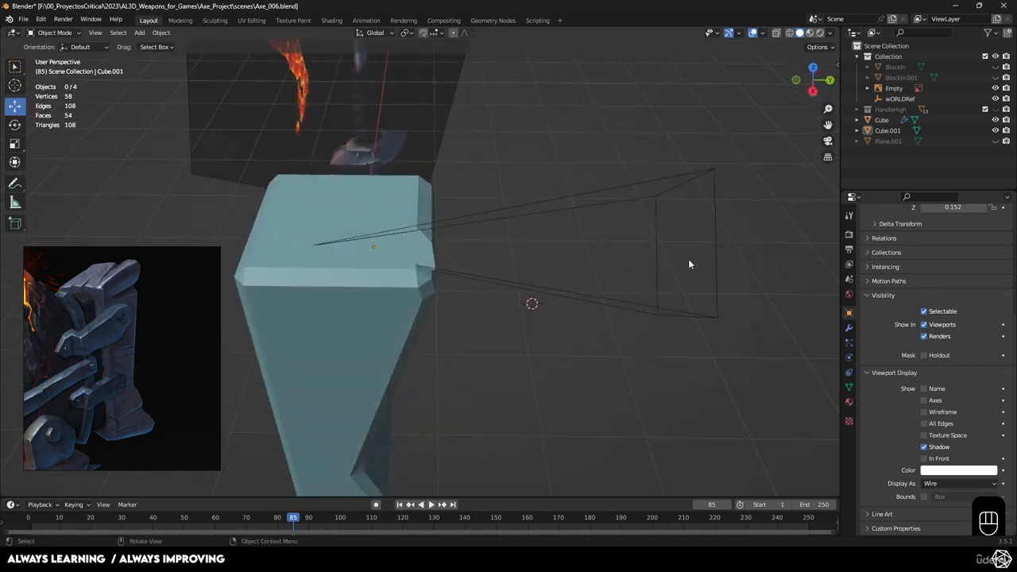
left_click(653, 200)
middle_click_drag(653, 200, 530, 292)
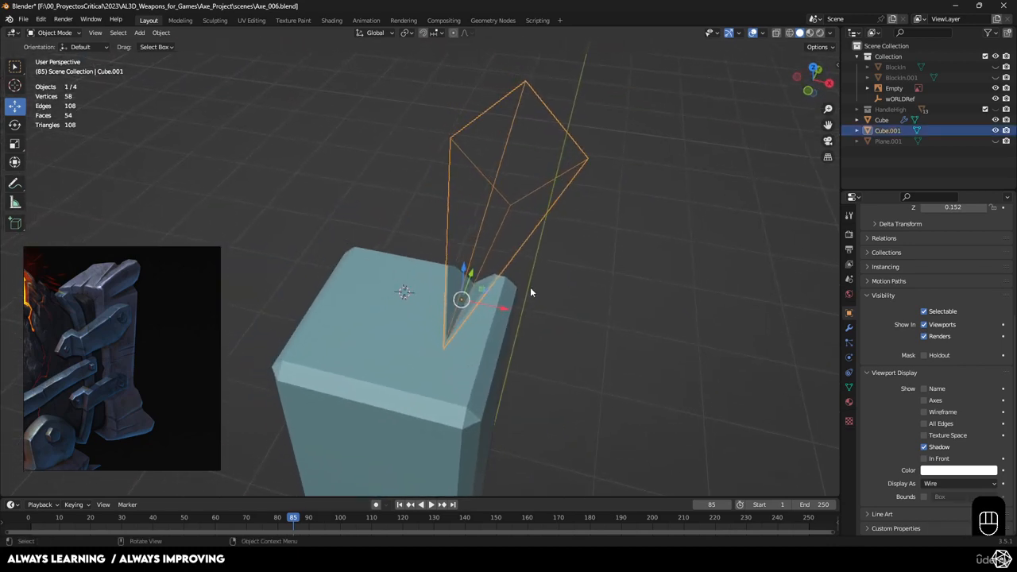
key("s")
key("x")
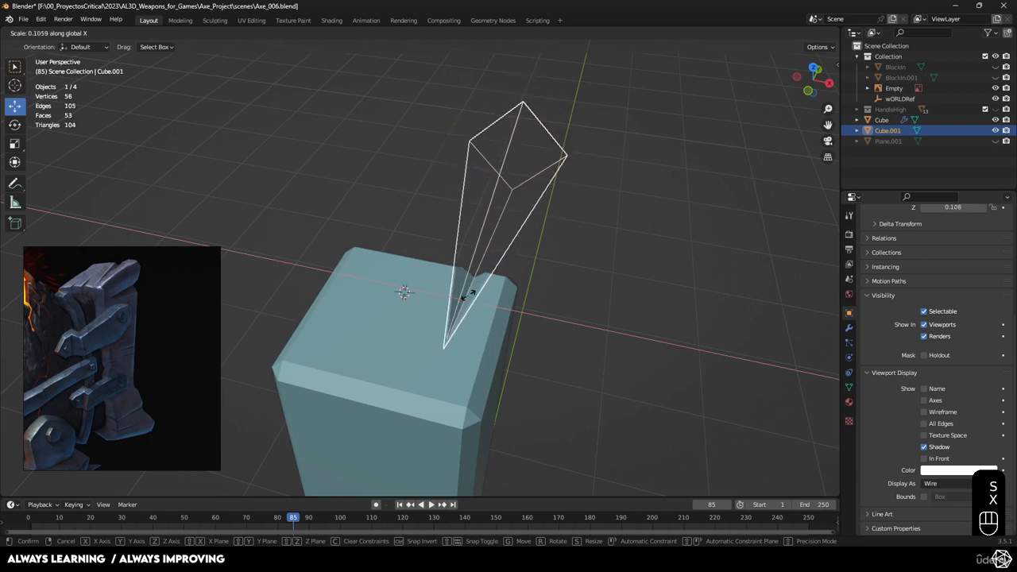
left_click(525, 297)
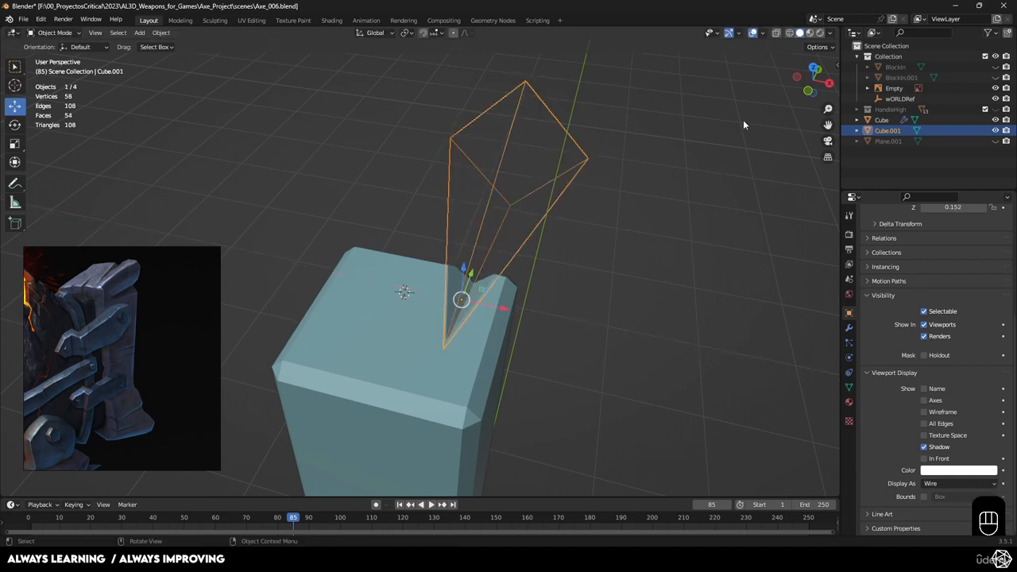
Scale the wedge cutter down along the global X axis to make it narrower.
key("s")
key("x")
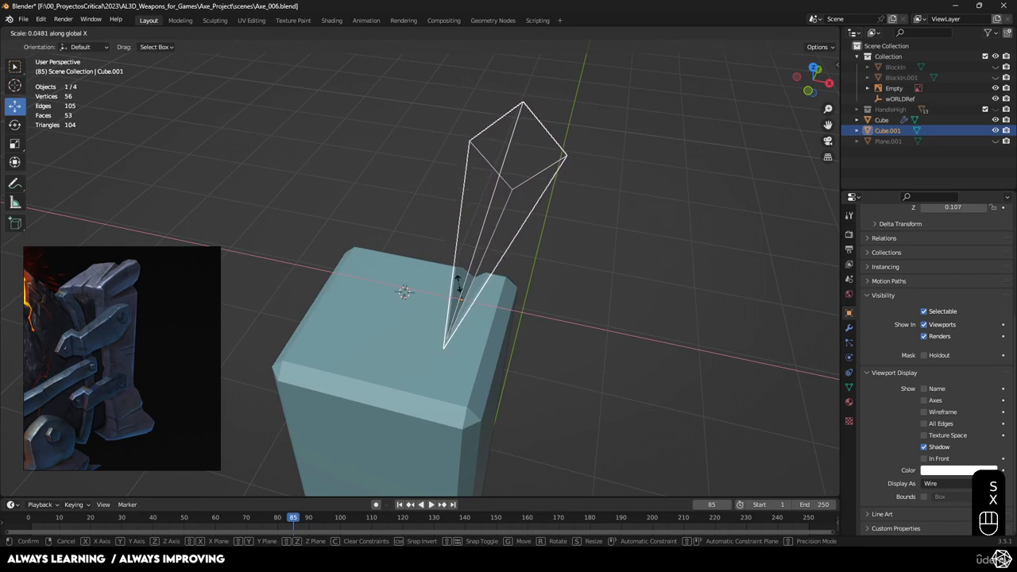
left_click(487, 177)
Shift the wedge cutter along X and lower it along Z into the block's side edge below the top corner.
middle_click_drag(487, 176, 525, 228)
left_click_drag(511, 268, 582, 267)
middle_click_drag(548, 245, 519, 239)
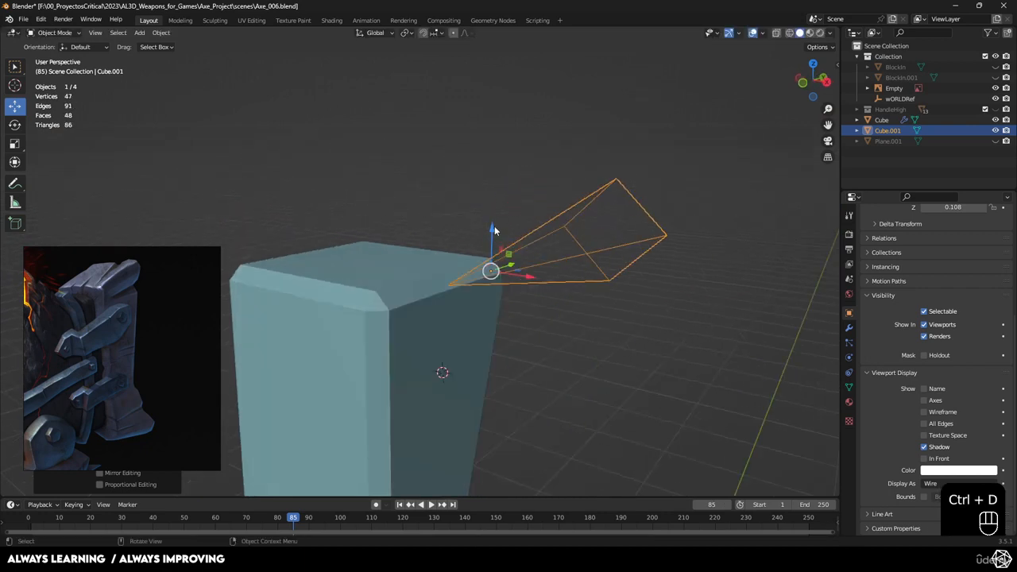
left_click_drag(494, 231, 494, 303)
left_click_drag(529, 351, 510, 348)
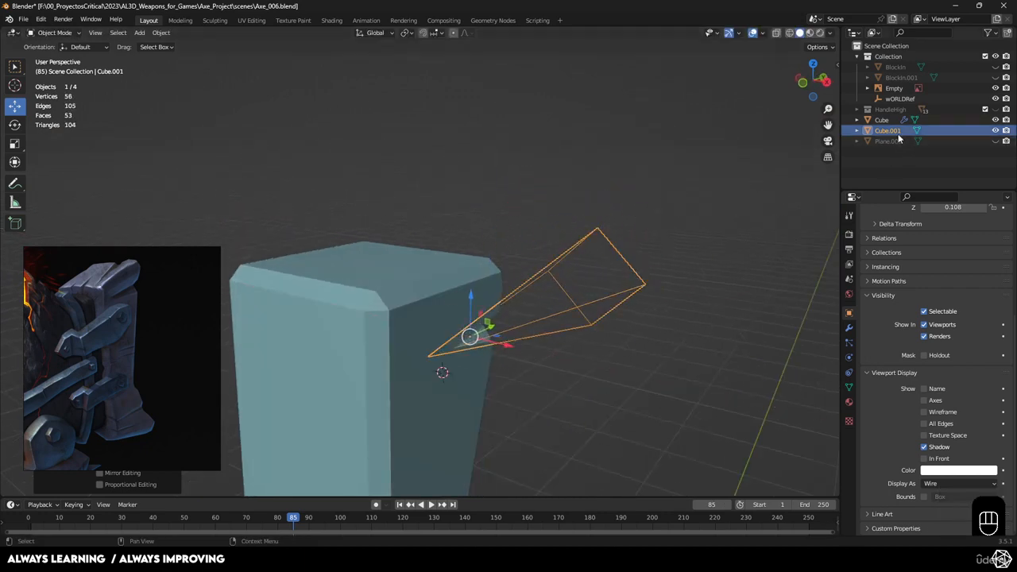
Duplicate the wedge cutter and place the copy above the original at the block's top corner.
left_click(884, 120)
left_click(887, 131)
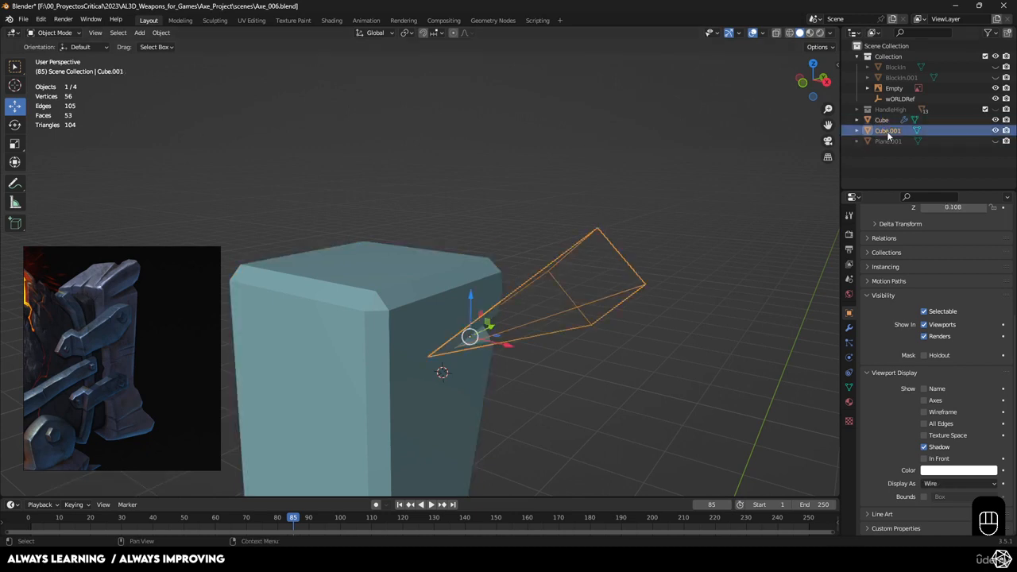
key("shift+d")
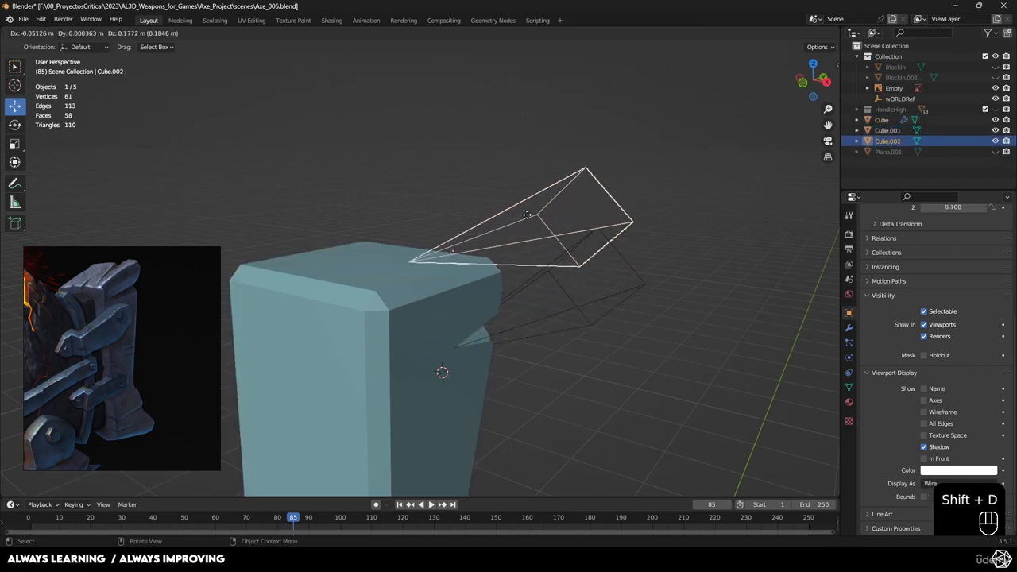
left_click(519, 235)
middle_click_drag(519, 230, 553, 233)
left_click_drag(484, 230, 484, 224)
Move the duplicate cutter inward along X and pull it outward along Y over the block's top edge.
middle_click_drag(530, 237, 395, 294)
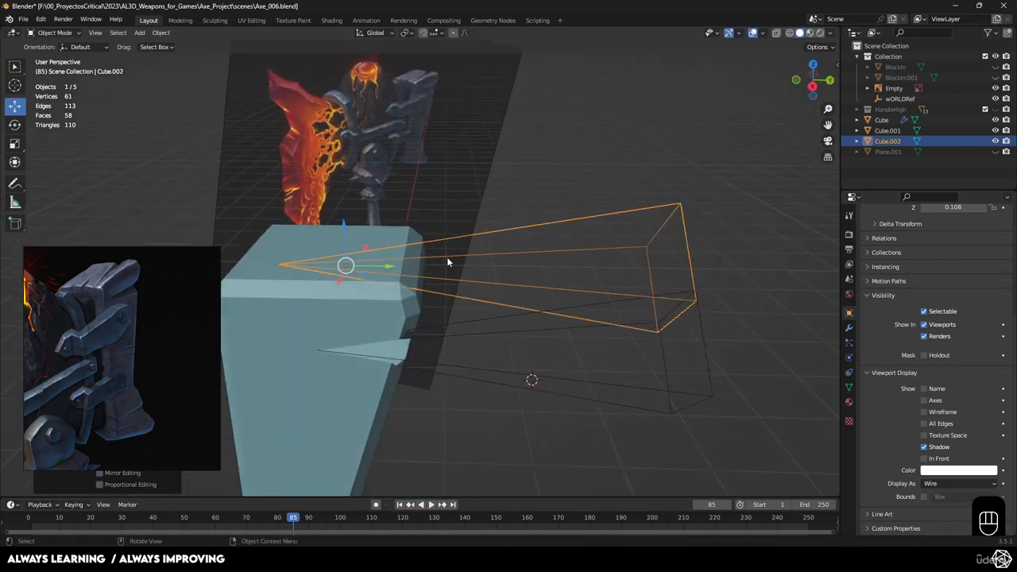
left_click(462, 332)
middle_click_drag(475, 360, 401, 372)
left_click_drag(401, 371, 342, 366)
middle_click_drag(385, 372, 541, 345)
left_click_drag(552, 342, 547, 344)
middle_click_drag(547, 344, 354, 316)
left_click(363, 215)
middle_click_drag(366, 229, 350, 232)
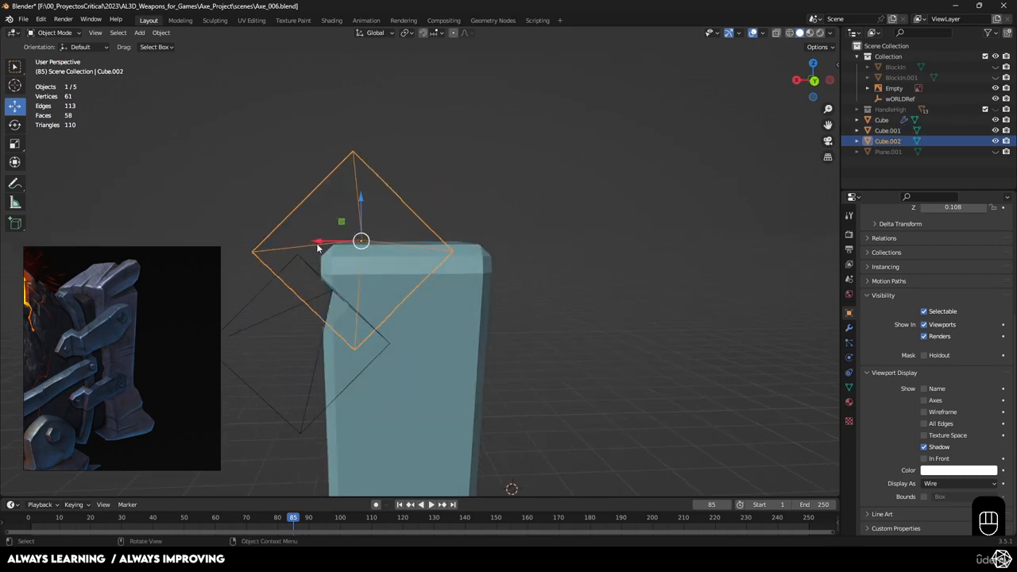
left_click_drag(321, 243, 341, 249)
mouse_move(341, 248)
middle_mouse_down()
mouse_move(412, 336)
mouse_move(337, 263)
middle_mouse_up()
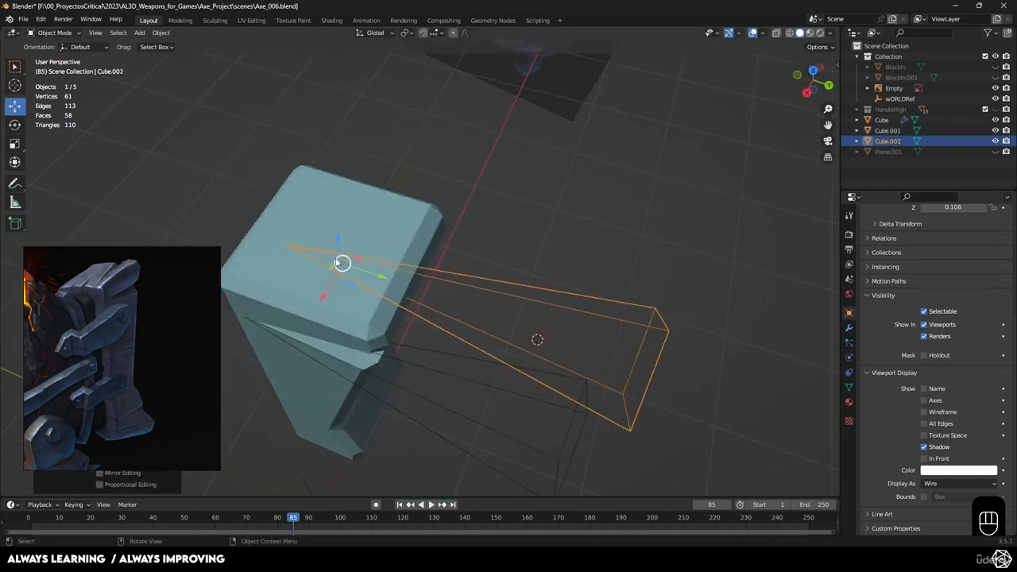
left_click_drag(377, 276, 422, 292)
middle_click_drag(428, 293, 531, 238)
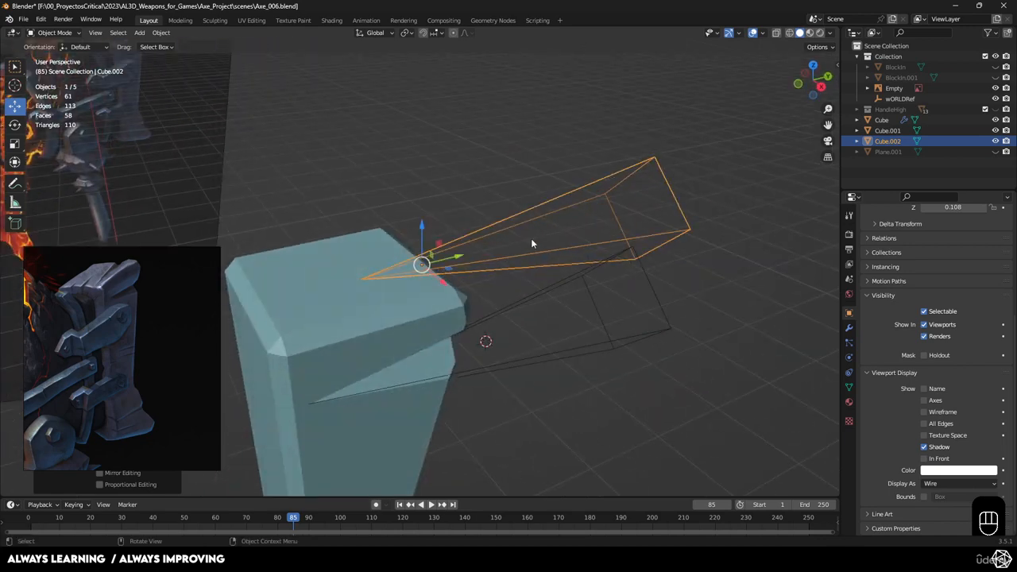
left_click(421, 209)
Add a second Boolean modifier set to Difference on the metal block, using the duplicate wedge as the cutter object.
left_click(310, 266)
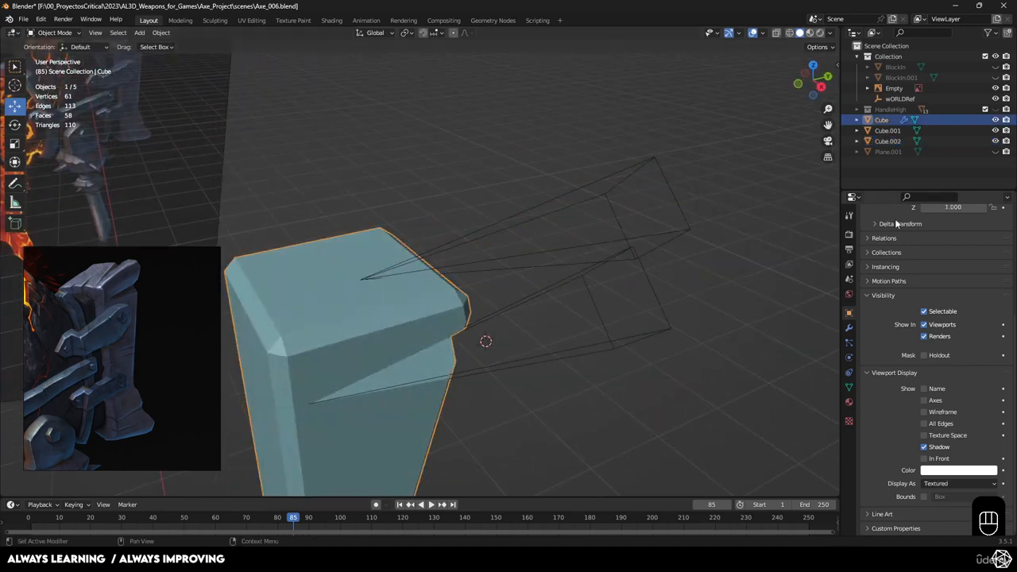
left_click(848, 328)
left_click(1005, 233)
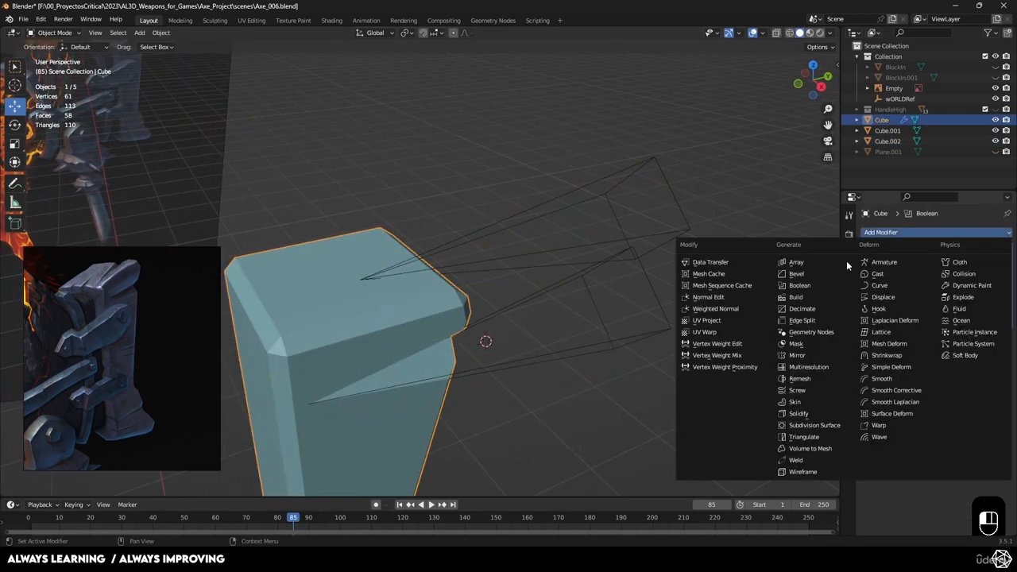
left_click(800, 286)
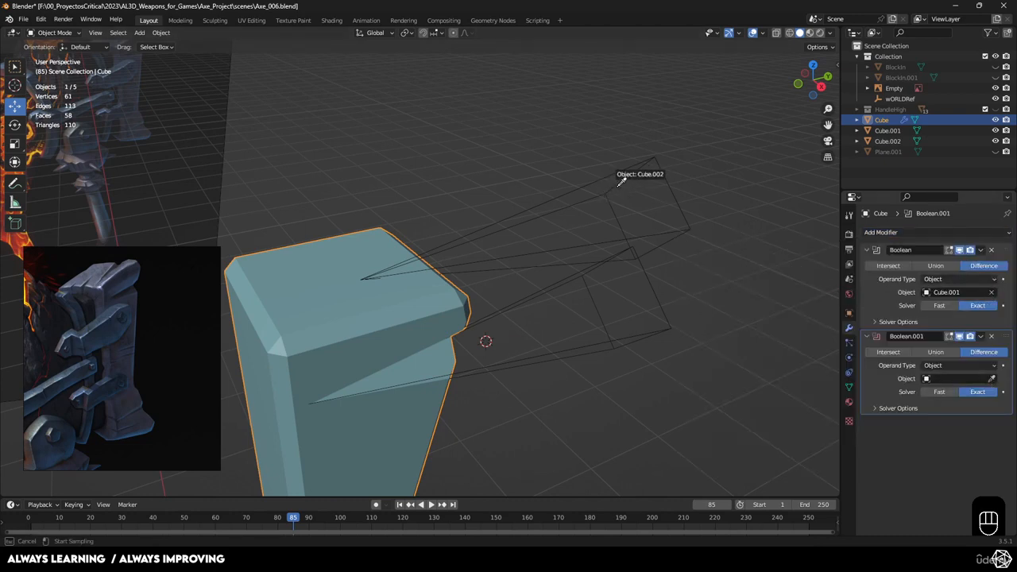
middle_click_drag(610, 200, 502, 302)
Push the duplicate cutter inward along Y, then adjust its X position and lower it slightly along Z into the top edge.
left_click(502, 301)
left_click_drag(406, 274, 384, 259)
left_click_drag(354, 203, 355, 209)
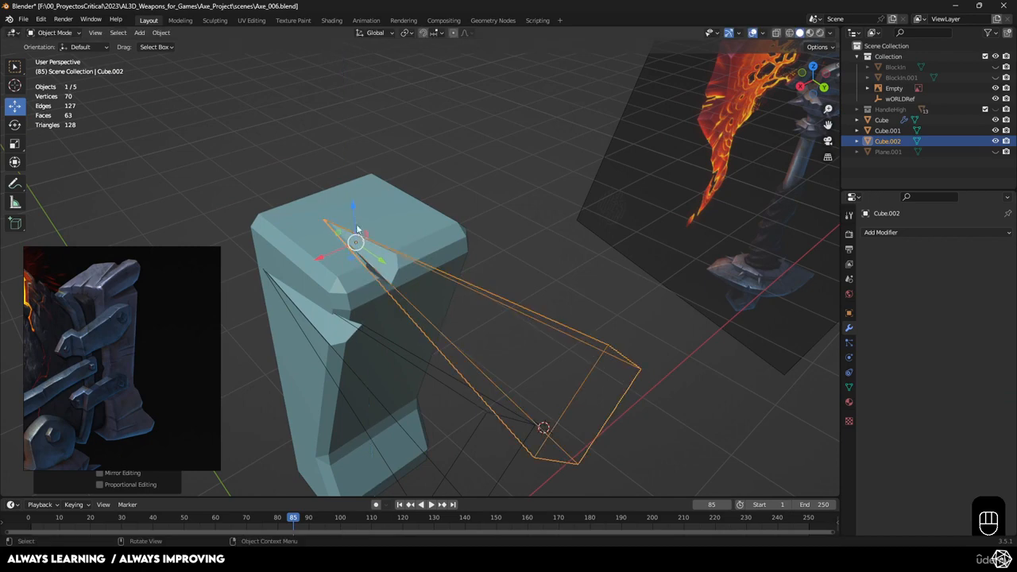
middle_click_drag(355, 209, 300, 195)
scroll(326, 204, "up", 3)
left_click_drag(284, 216, 265, 211)
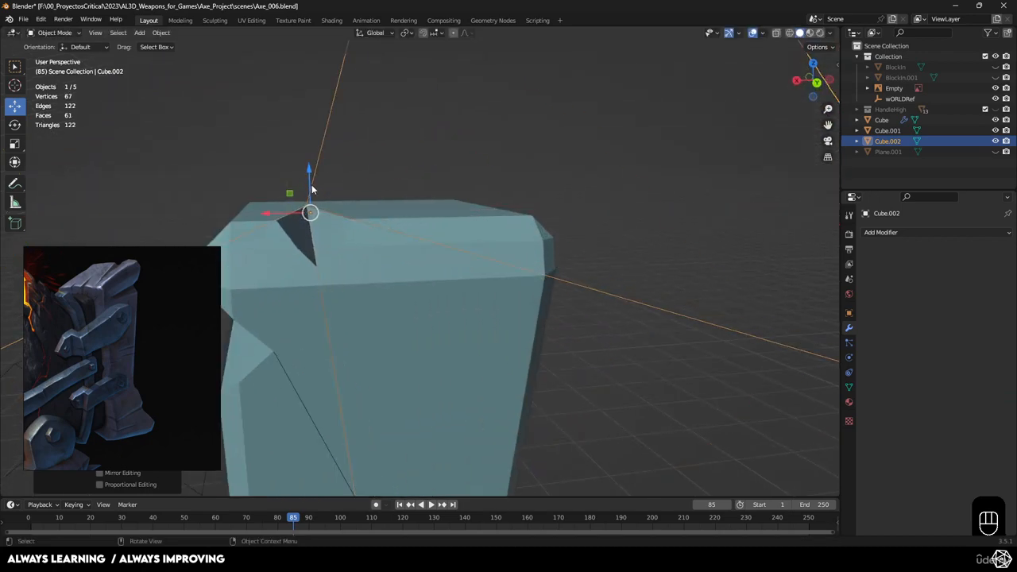
left_click_drag(310, 187, 308, 190)
Raise the duplicate cutter slightly along Z and nudge it further inward along Y to refine the top notch.
middle_click_drag(288, 221, 304, 211)
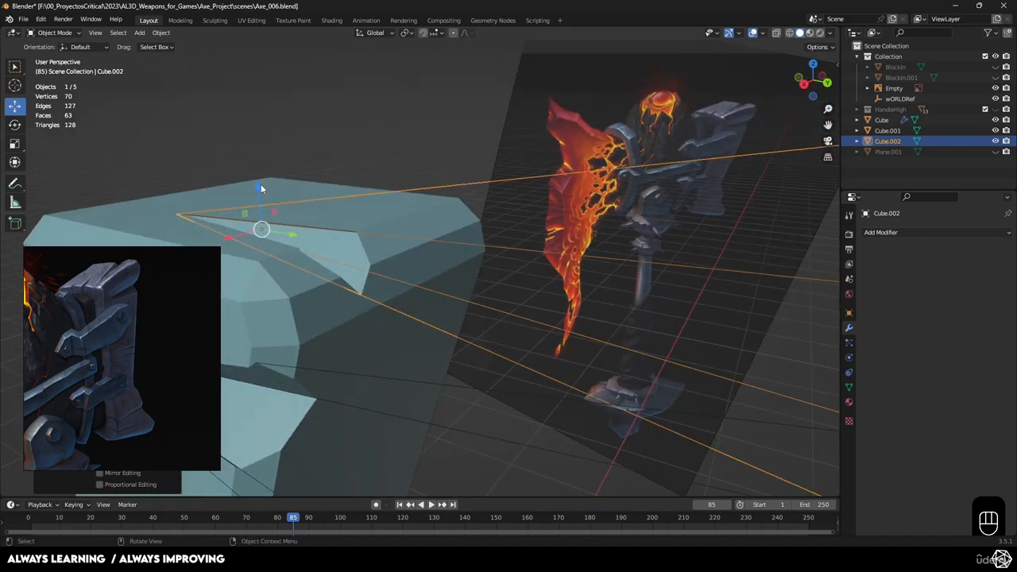
left_click_drag(261, 188, 261, 184)
middle_click_drag(263, 187, 356, 266)
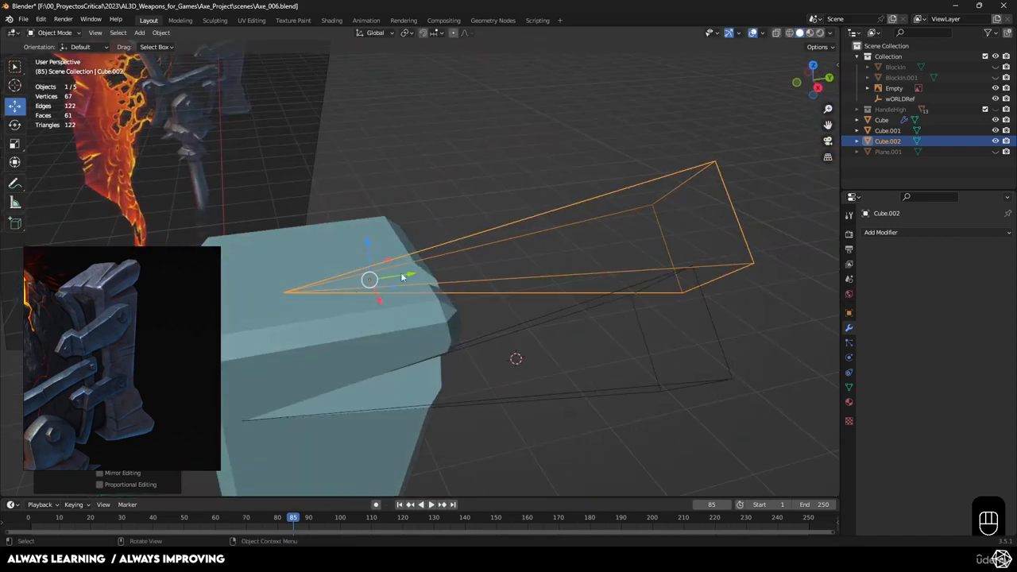
left_click_drag(408, 274, 403, 275)
middle_click_drag(403, 274, 411, 234)
scroll(413, 235, "down", 3)
middle_click_drag(467, 265, 473, 282)
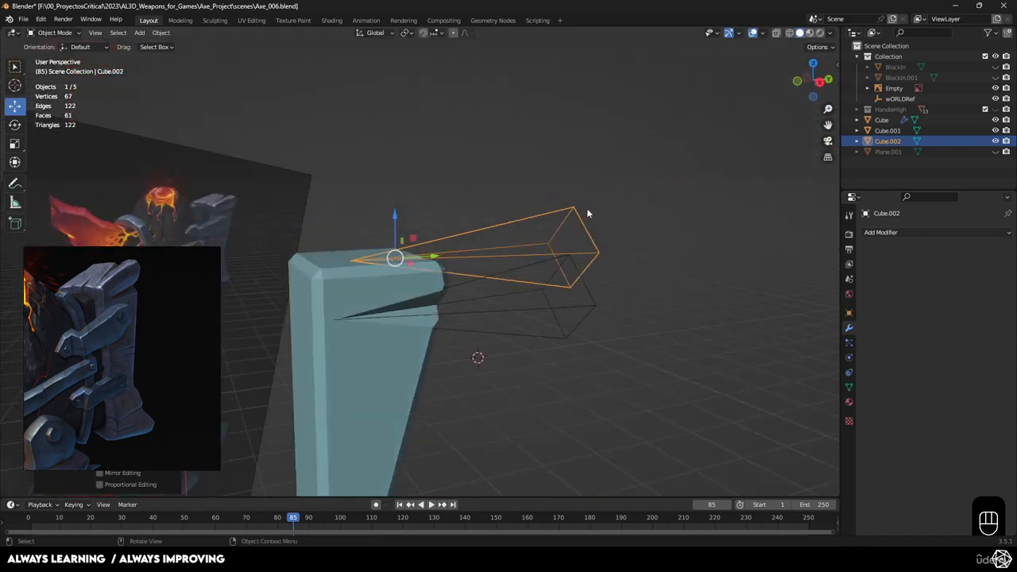
Join the two wedge cutters into a single object.
left_click(536, 332, "shift")
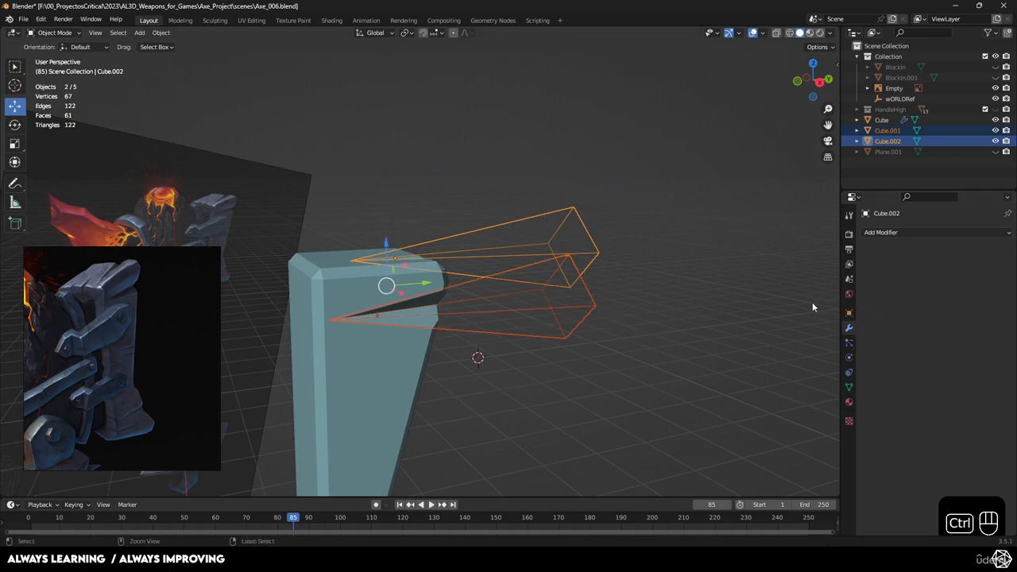
key("ctrl+j")
middle_click_drag(812, 302, 846, 215)
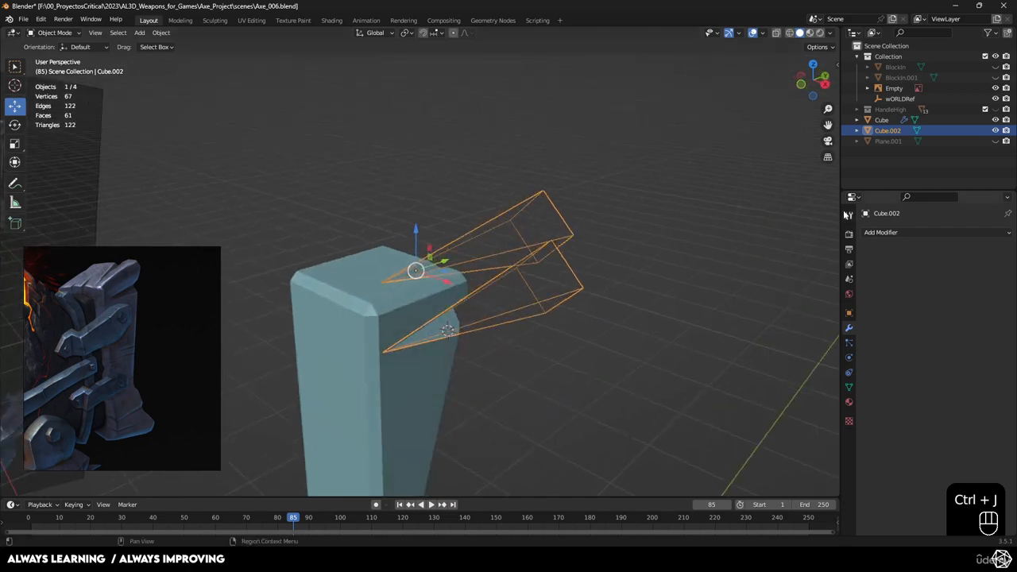
Remove both Boolean modifiers from the metal block.
left_click(332, 302)
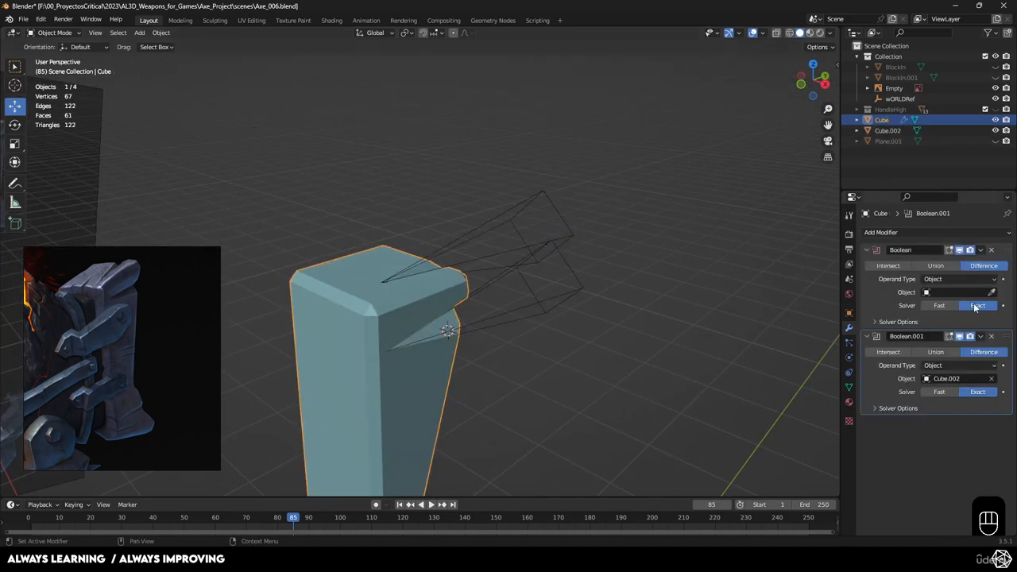
left_click(992, 250)
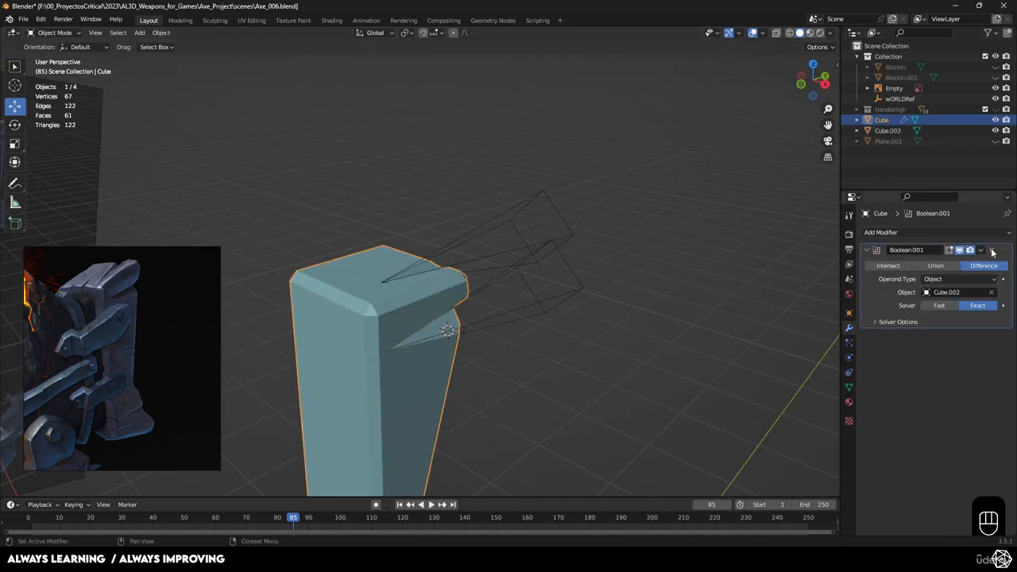
left_click(992, 250)
middle_click_drag(620, 342, 510, 255)
Set the joined wedge cutter's viewport display back to Textured.
left_click(510, 255)
left_click(848, 314)
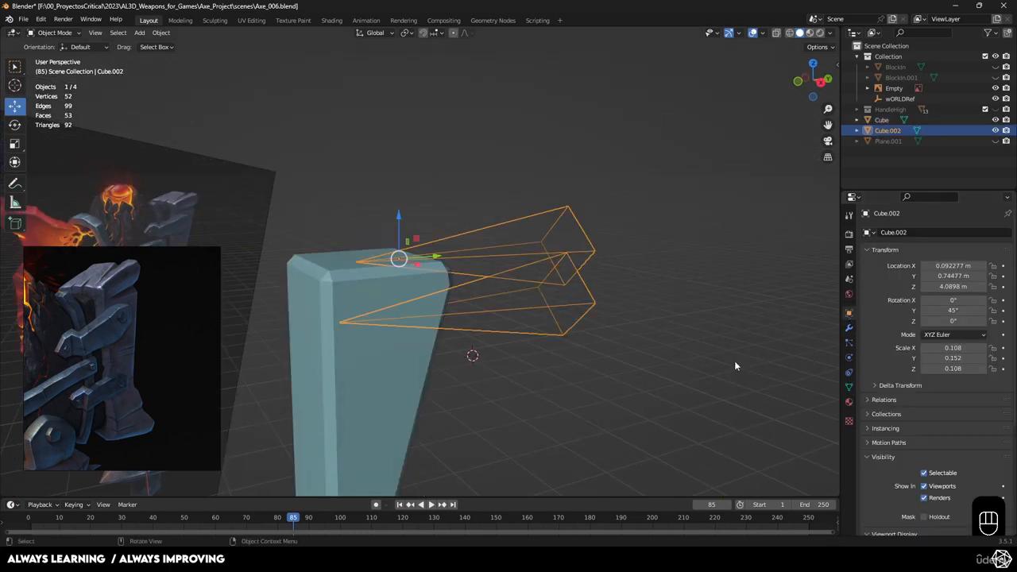
middle_click_drag(733, 363, 776, 367)
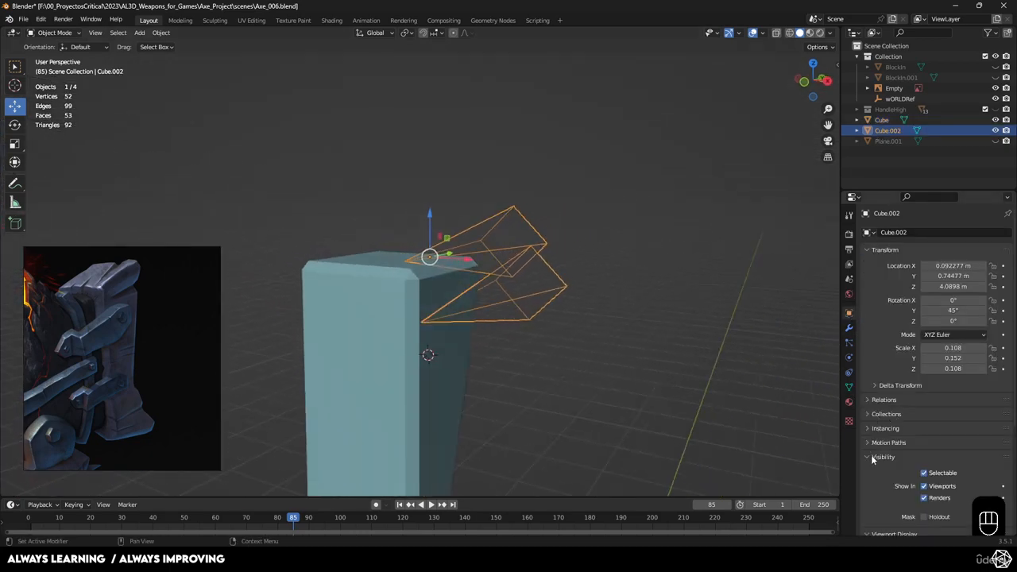
scroll(882, 464, "down", 5)
left_click(930, 484)
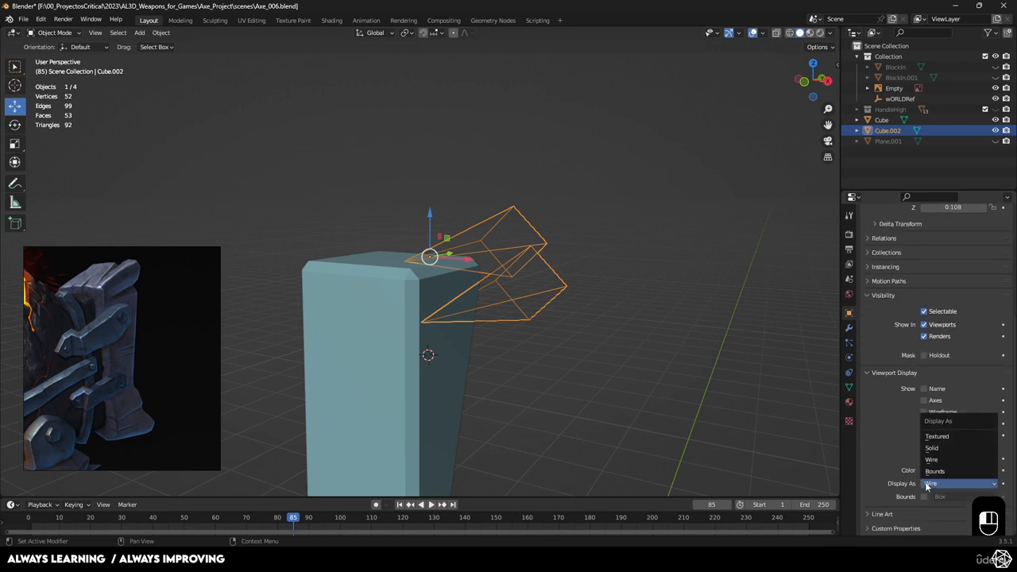
left_click(944, 440)
middle_click_drag(604, 346, 597, 374)
left_click(597, 374)
Duplicate the joined wedge cutter and place the copy lower down beside the metal block.
left_click(505, 267)
middle_click_drag(534, 322, 568, 296)
key("shift+d")
left_click(619, 479)
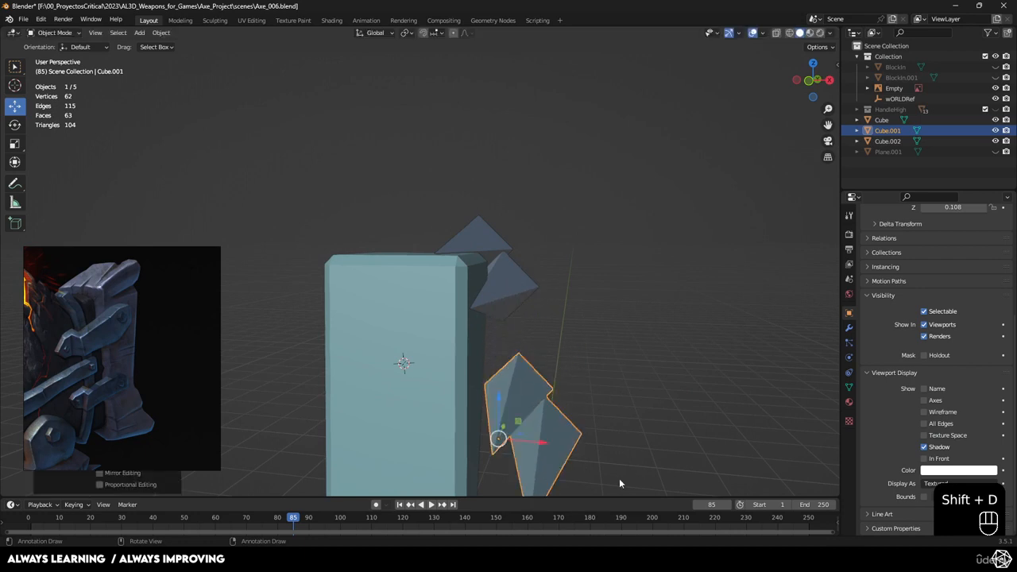
Delete one of the two wedges from the duplicated cutter's mesh, keeping a single wedge.
middle_click_drag(619, 478, 676, 251, "shift")
key("Tab")
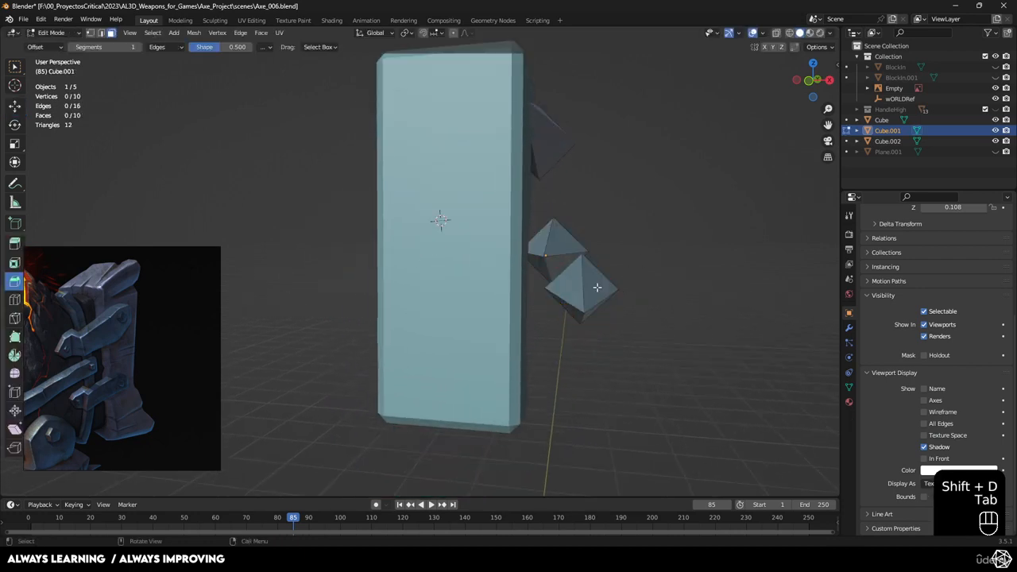
key("l")
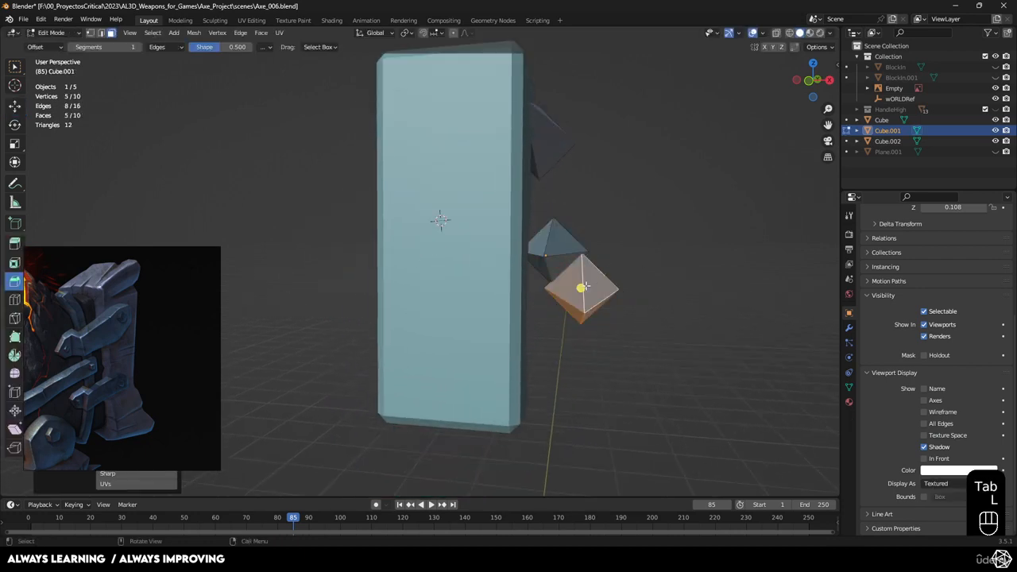
key("x")
left_click(556, 310)
middle_click_drag(557, 311, 604, 320)
key("Tab")
Move the remaining single wedge down and inward so its tip cuts into the metal block's lower edge.
left_click_drag(532, 229, 529, 250)
middle_click_drag(530, 249, 335, 337)
middle_click_drag(123, 410, 443, 334)
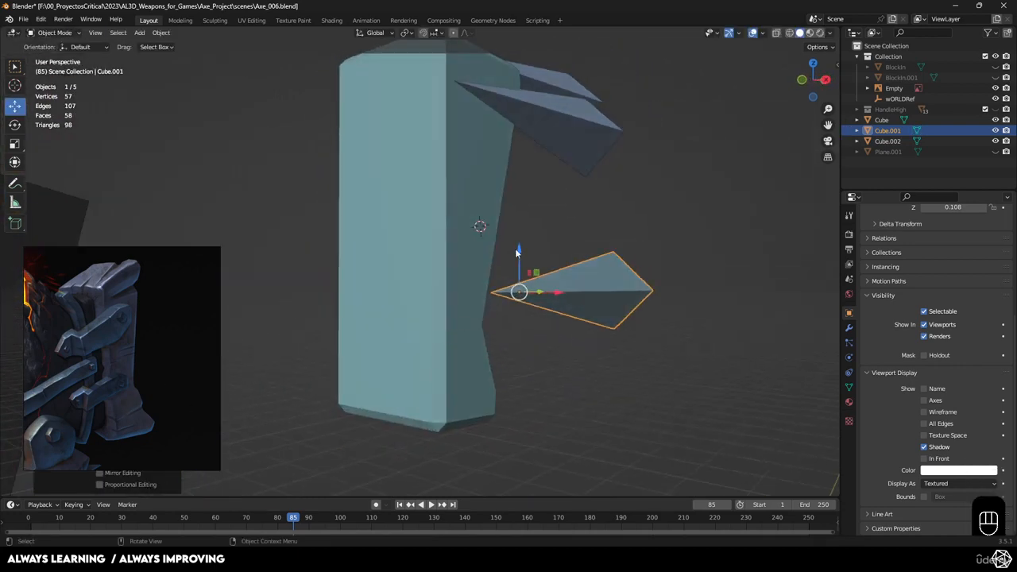
left_click_drag(517, 253, 521, 319)
left_click_drag(560, 358, 536, 353)
middle_click_drag(534, 354, 469, 424)
left_click_drag(463, 390, 439, 396)
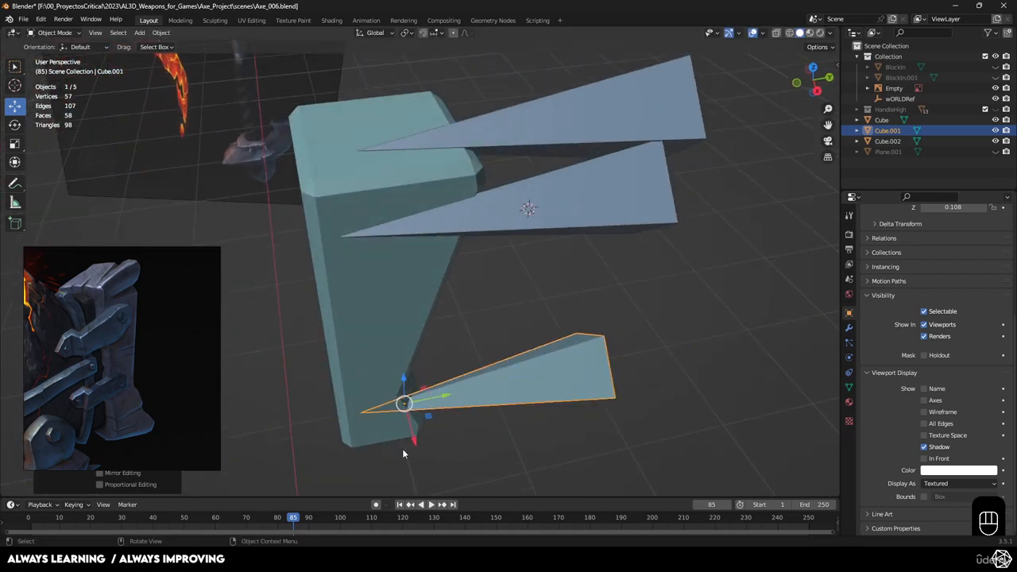
left_click_drag(414, 440, 416, 445)
middle_click_drag(418, 443, 454, 355)
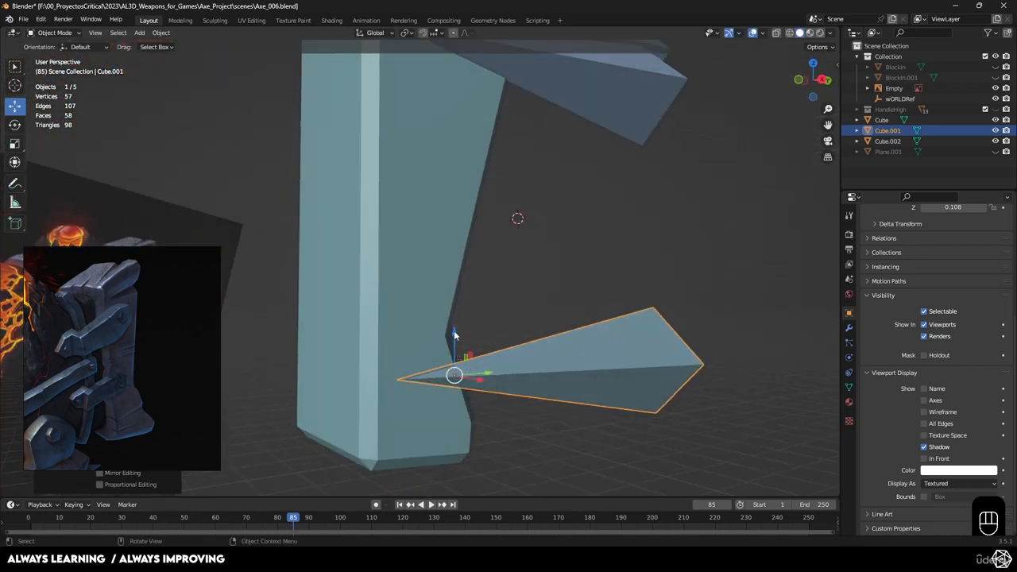
left_click_drag(454, 335, 446, 344)
middle_click_drag(446, 344, 520, 381)
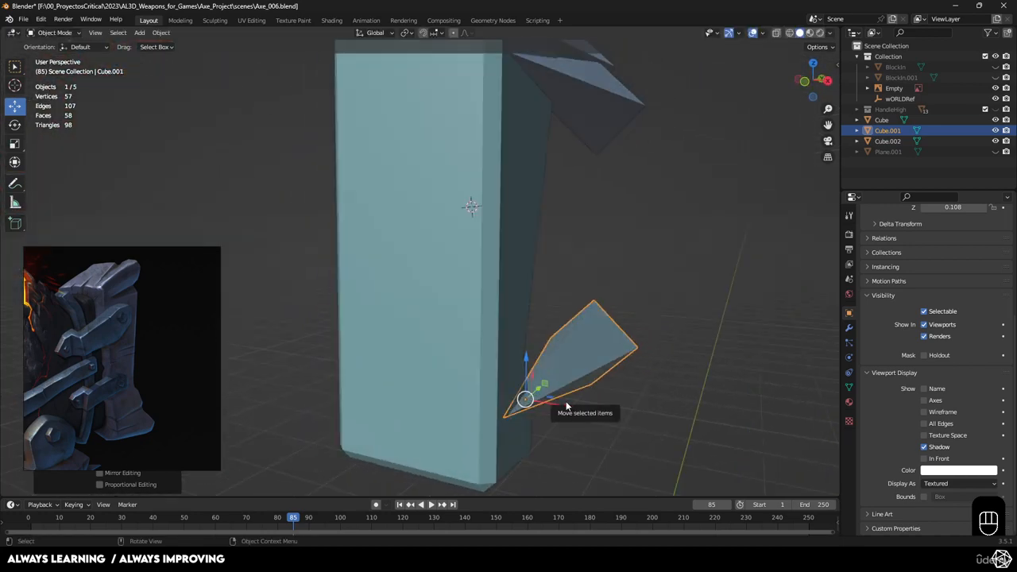
middle_click_drag(442, 318, 239, 233)
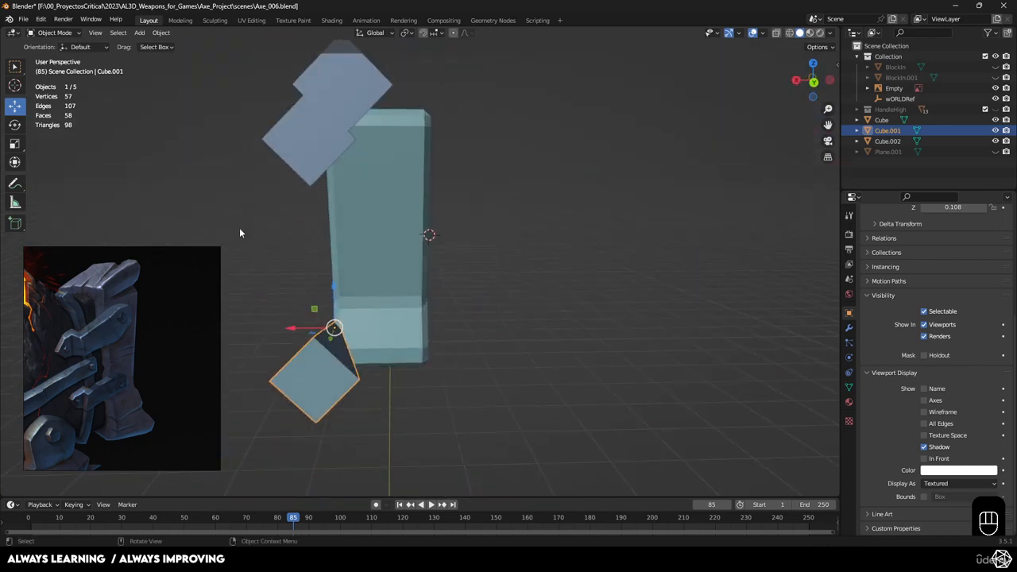
Duplicate the lower wedge and fit the copy into the block's opposite side edge, slightly above the lower cut.
middle_click_drag(435, 265, 398, 295)
key("shift+d")
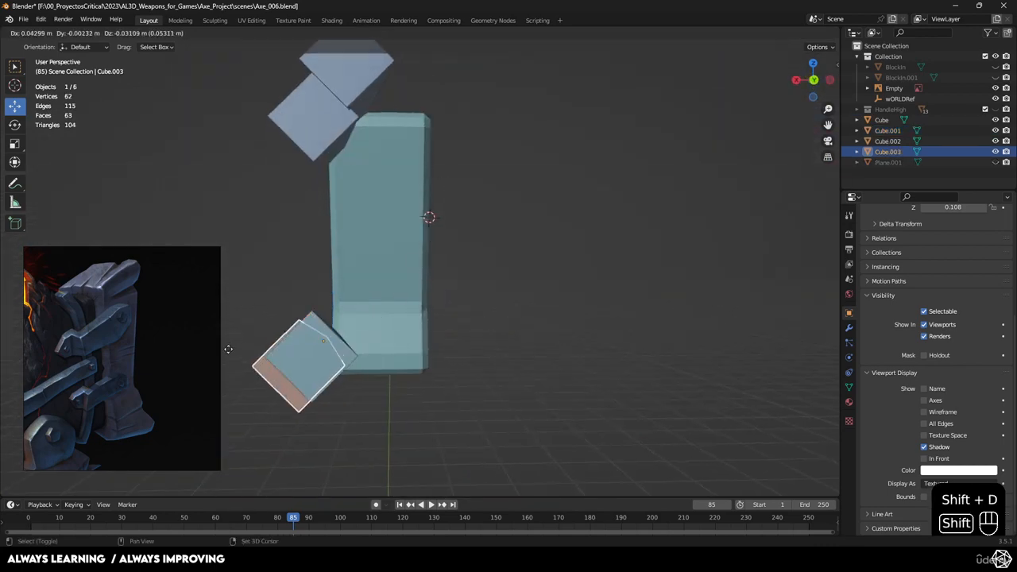
left_click(314, 250)
middle_click_drag(314, 251, 344, 329)
scroll(344, 329, "up", 2)
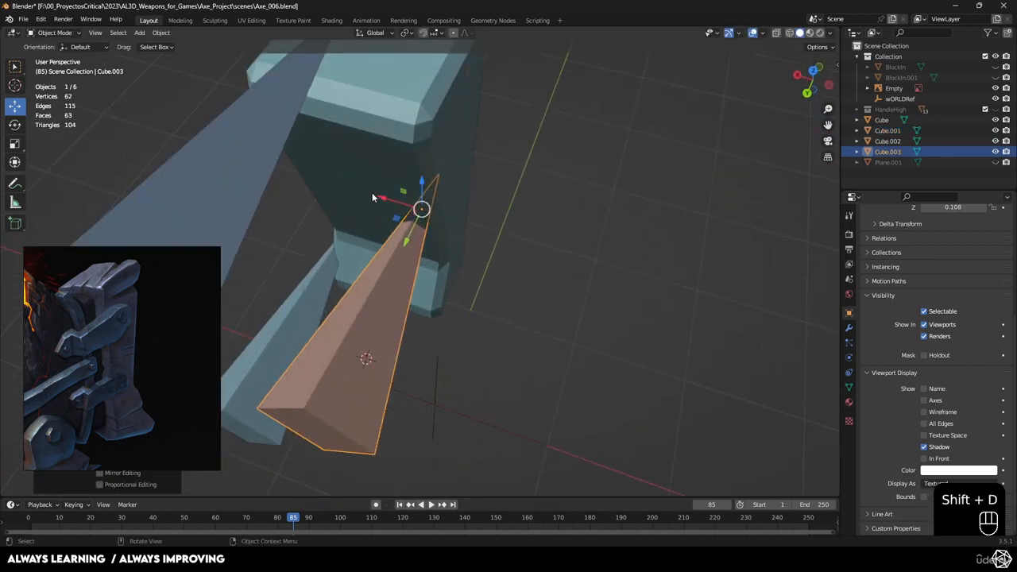
left_click_drag(381, 198, 403, 206)
left_click_drag(430, 248, 441, 226)
middle_click_drag(445, 231, 420, 238)
left_click_drag(454, 237, 433, 235)
middle_click_drag(446, 246, 475, 262)
left_click_drag(476, 262, 465, 261)
middle_click_drag(465, 262, 575, 295)
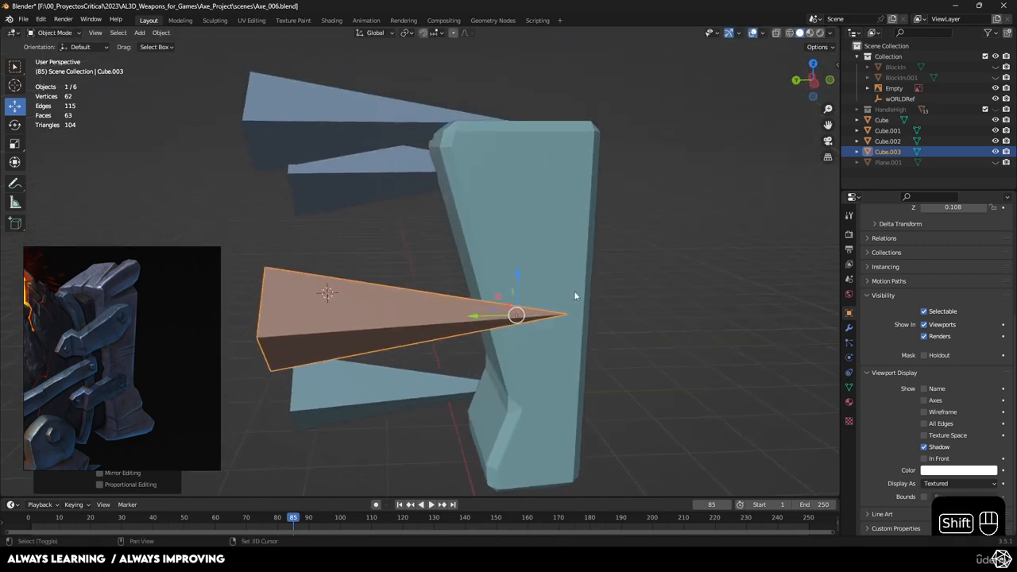
Duplicate the wedge again and place the copy higher up along the same side edge.
key("shift+d")
left_click(509, 239)
middle_click_drag(508, 240, 531, 230)
left_click_drag(388, 181, 500, 230)
left_click(572, 253)
middle_click_drag(608, 270, 545, 245)
scroll(546, 245, "down", 2)
Join the three single wedges with the upper double-wedge cutter into one object.
left_click(344, 371)
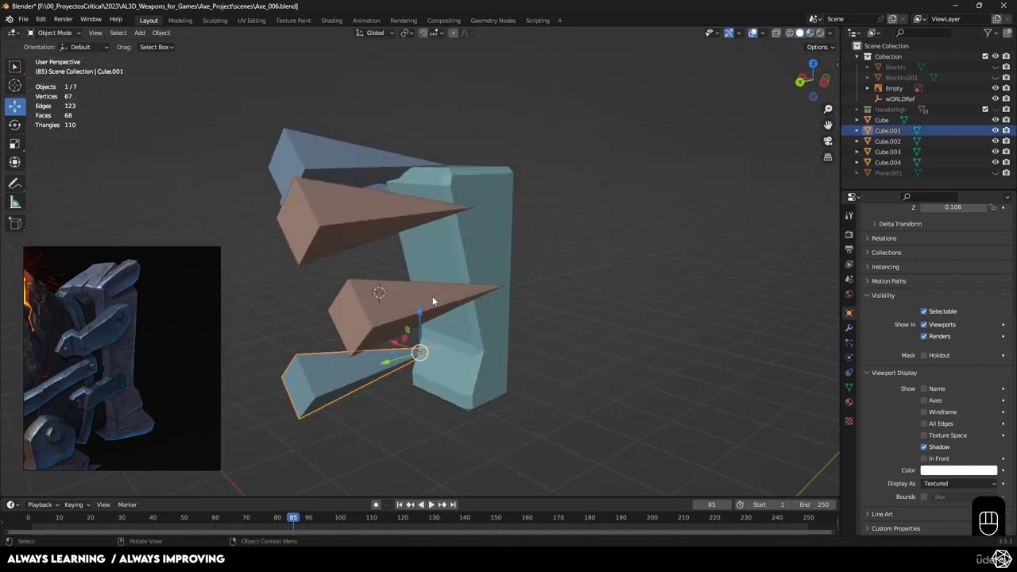
left_click(431, 296)
left_click(357, 209)
left_click(326, 162)
middle_click_drag(327, 162, 386, 284)
left_click(368, 385)
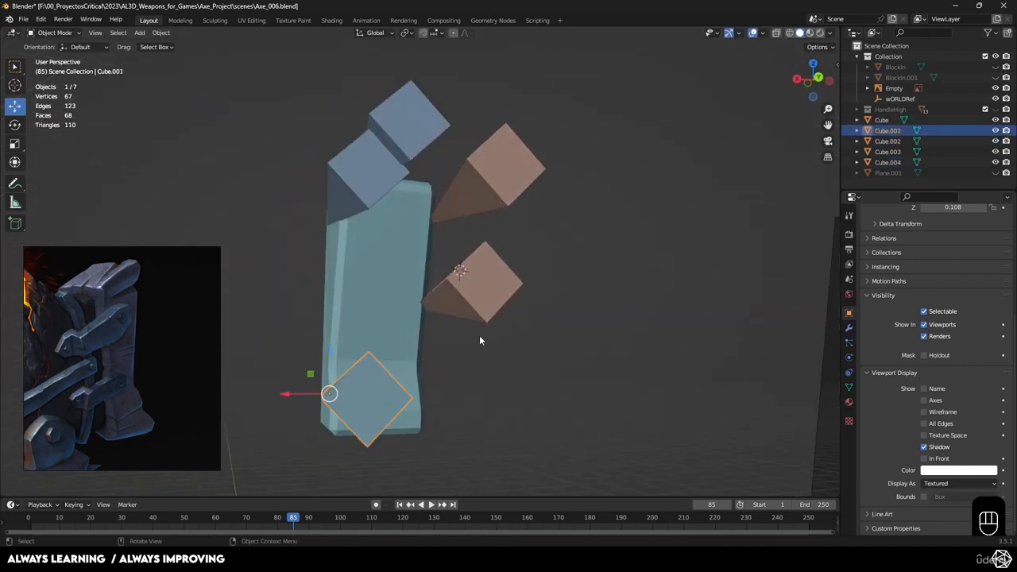
left_click(498, 277, "shift")
left_click(497, 163, "shift")
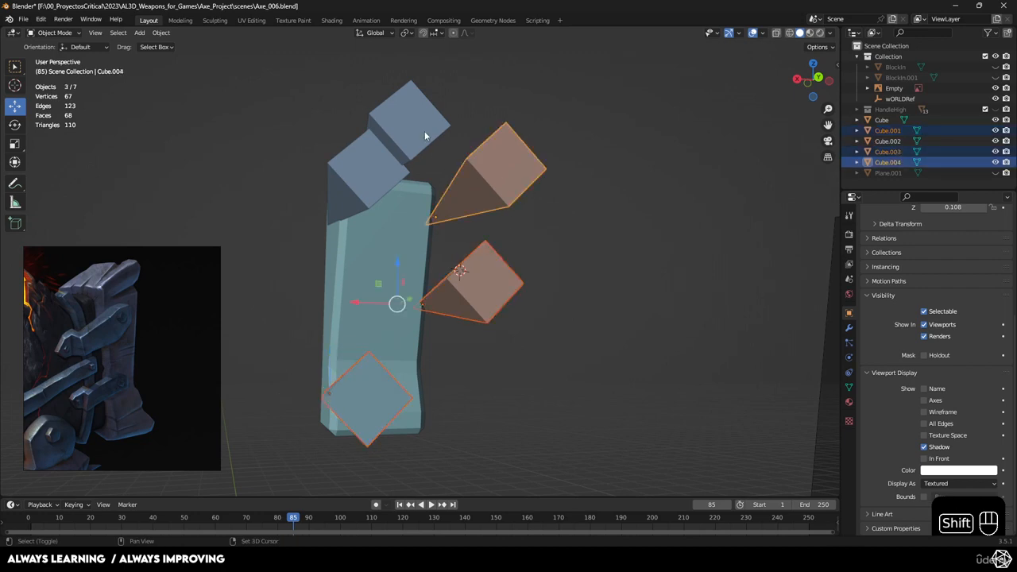
left_click(373, 173, "shift")
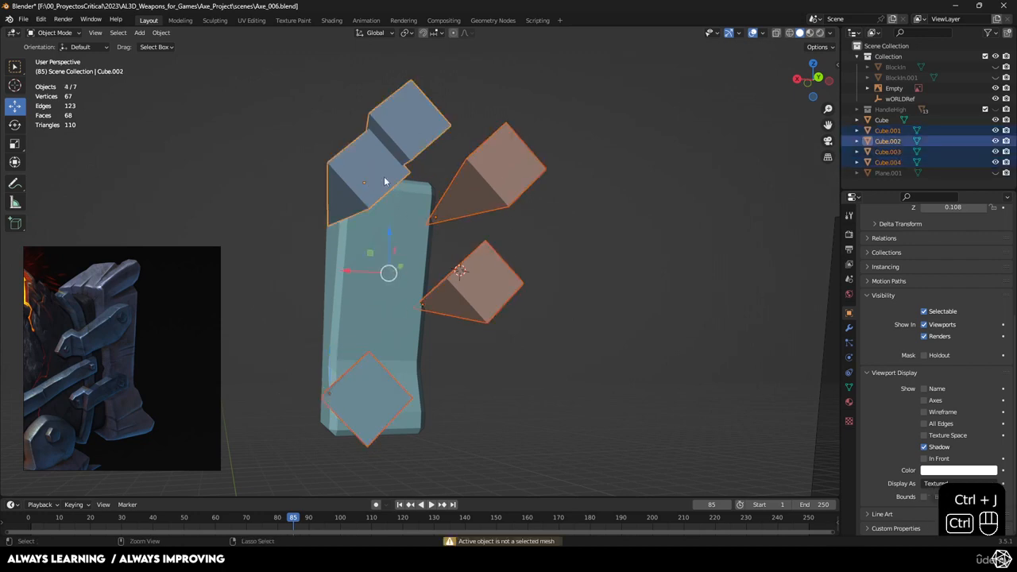
key("ctrl+j")
Apply the rotation and scale of the joined cutter object.
middle_click_drag(384, 181, 632, 263)
key("ctrl+a")
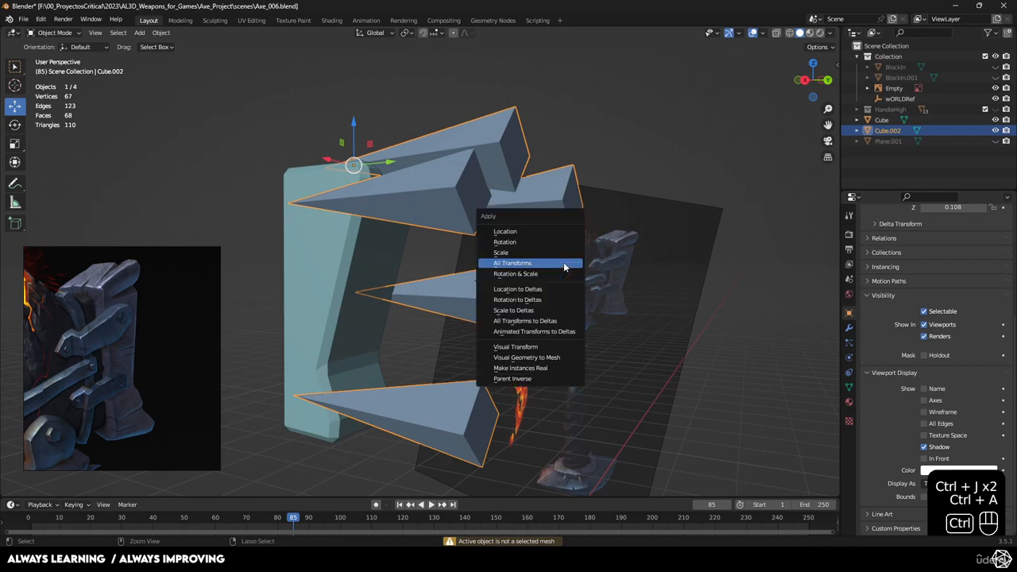
left_click(515, 273)
middle_click_drag(533, 273, 374, 293)
Add a Difference Boolean modifier to the metal block with the joined cutter, Cube.002, as its object.
left_click(340, 246)
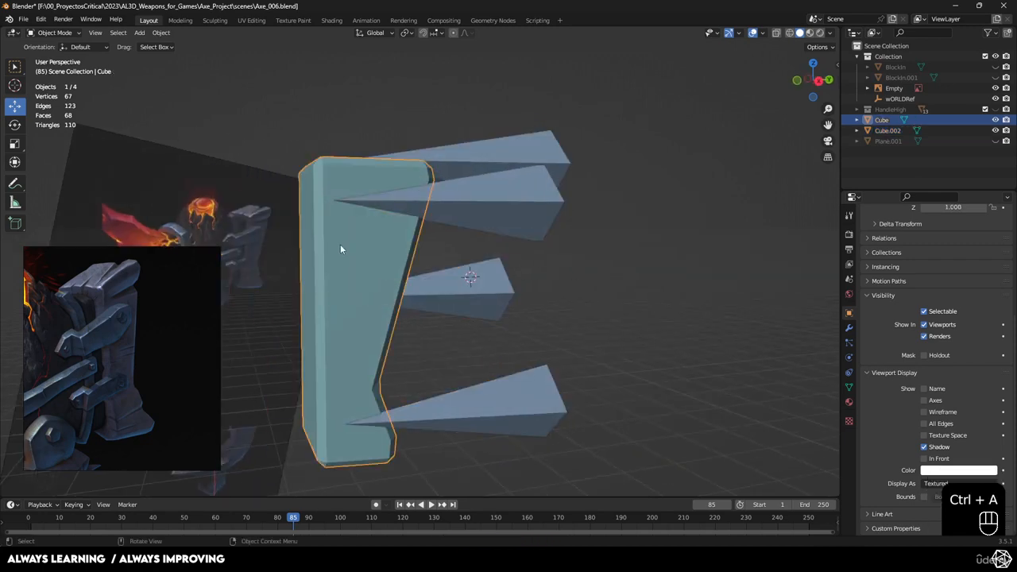
left_click(849, 328)
left_click(918, 231)
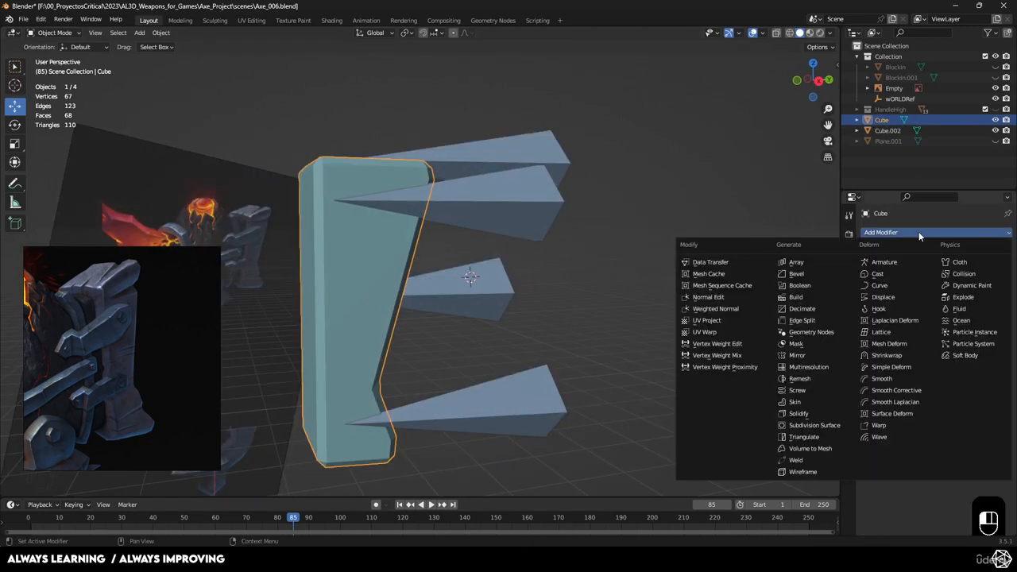
left_click(799, 285)
middle_click_drag(635, 302, 615, 306)
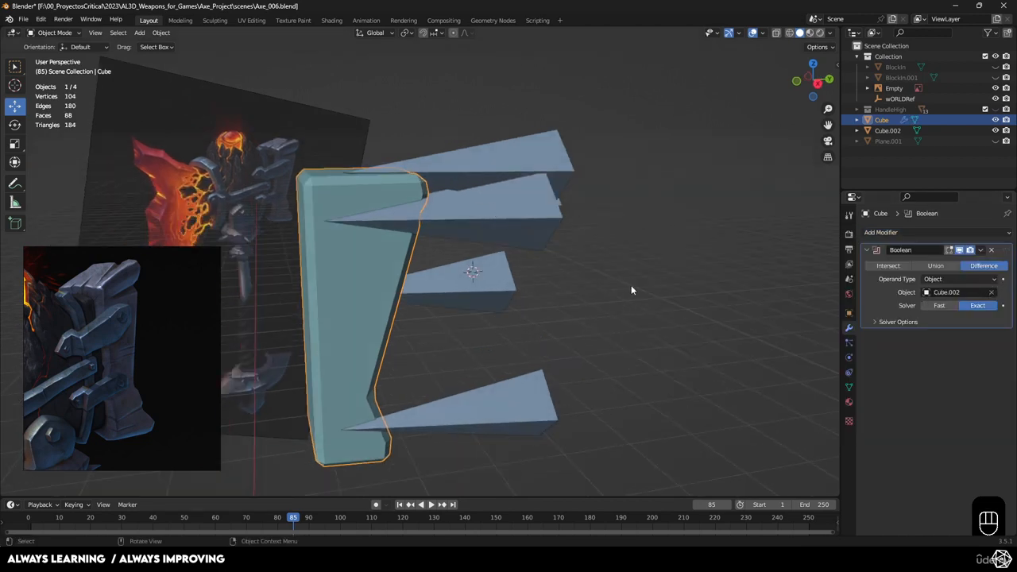
middle_click_drag(630, 290, 843, 315)
Set the joined cutter's viewport display to Wire and inspect the notches cut into the block.
left_click(474, 164)
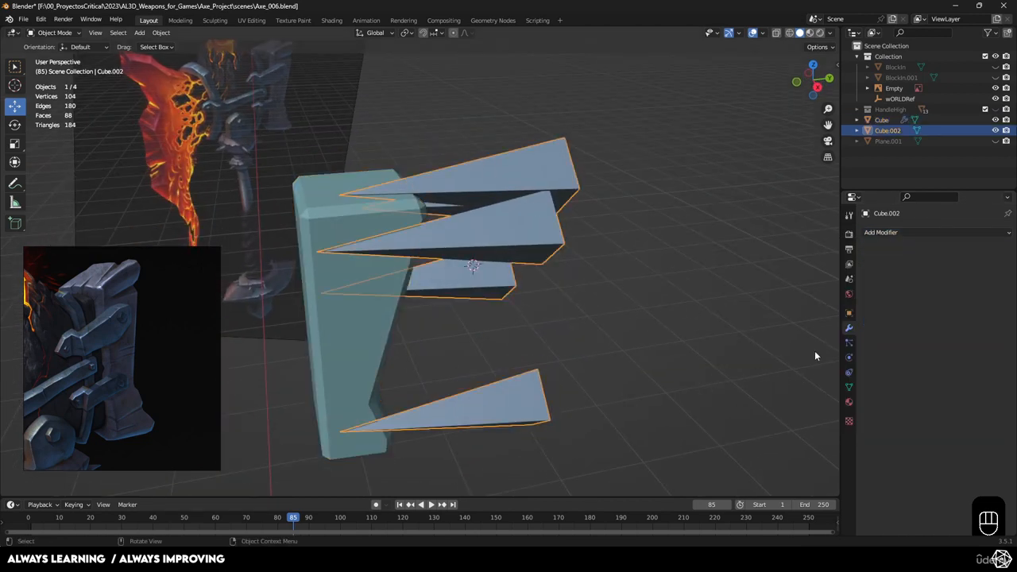
left_click(849, 313)
scroll(886, 435, "down", 8)
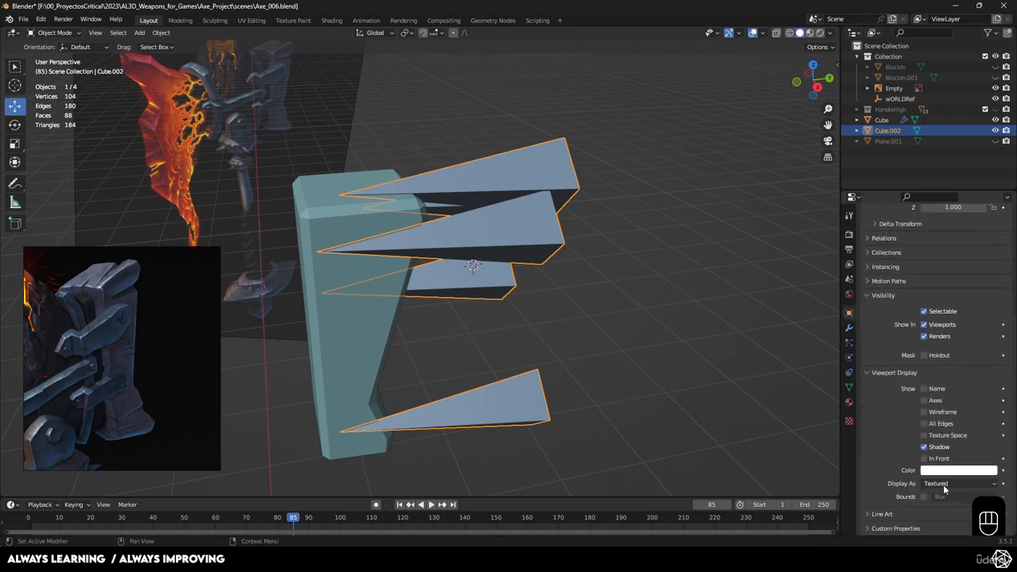
left_click(943, 484)
left_click(941, 460)
left_click(713, 382)
middle_click_drag(713, 381, 563, 320)
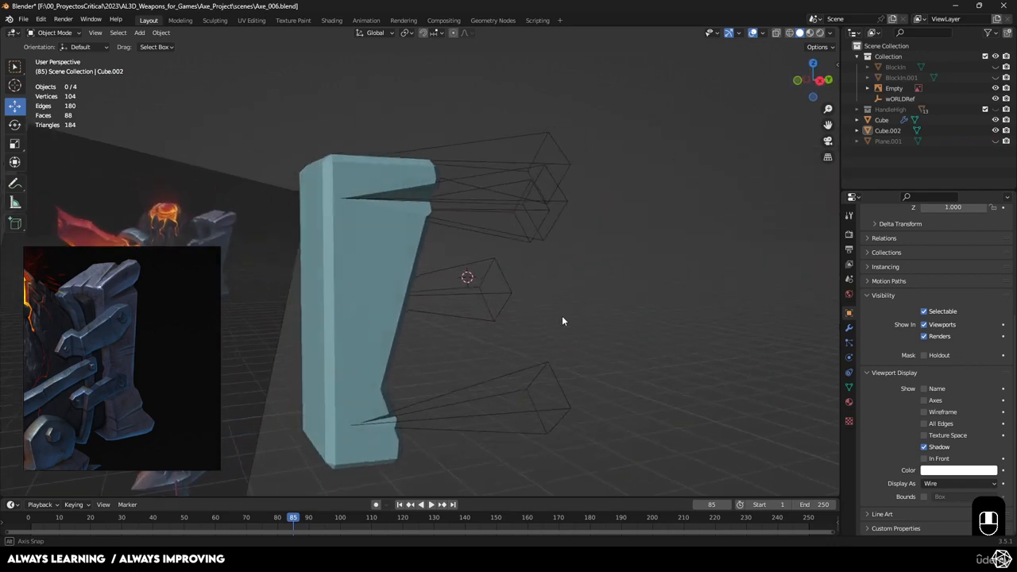
middle_click_drag(493, 334, 341, 285)
Apply the Boolean modifier on the metal block and delete the wireframe cutter object.
left_click(340, 284)
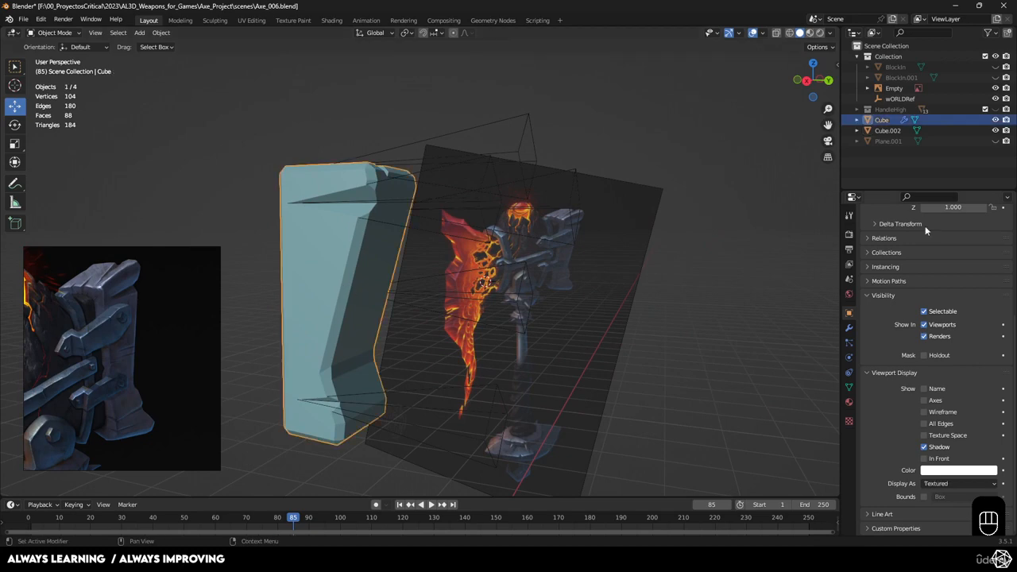
left_click(849, 327)
left_click(980, 249)
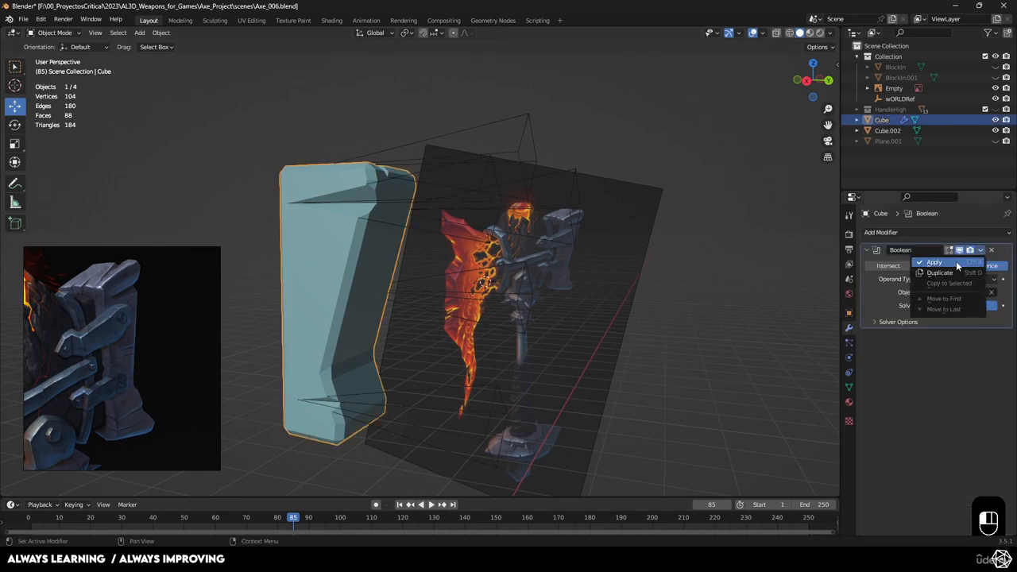
left_click(956, 260)
mouse_move(754, 270)
middle_mouse_down()
mouse_move(645, 268)
mouse_move(567, 196)
mouse_move(526, 234)
mouse_move(388, 201)
mouse_move(522, 189)
mouse_move(499, 215)
mouse_move(606, 191)
middle_mouse_up()
left_click(579, 192)
key("Delete")
Select the notched metal block and switch to the Sculpting workspace.
left_click(388, 201, "shift")
left_click(215, 20)
middle_click_drag(485, 163, 522, 289, "shift")
scroll(522, 289, "down", 3)
middle_click_drag(573, 256, 611, 278)
Try voxel remeshing the metal block at a voxel size of 0.0110 m.
key("r")
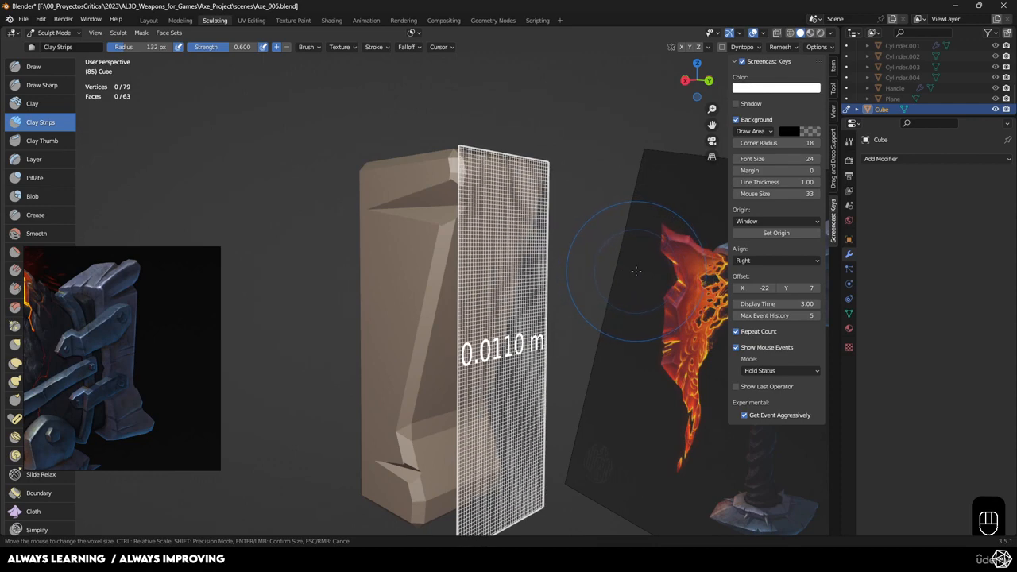
key("Escape")
middle_click_drag(636, 271, 516, 271)
key("ctrl+r")
key("ctrl+z")
Try remeshing the block with a finer voxel size of 0.004 m.
key("r")
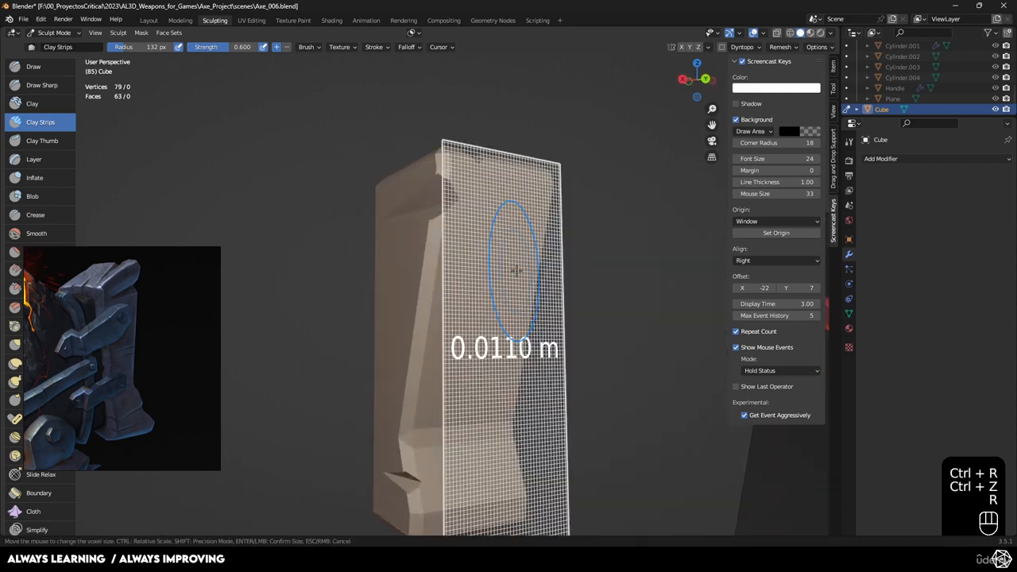
key("Escape")
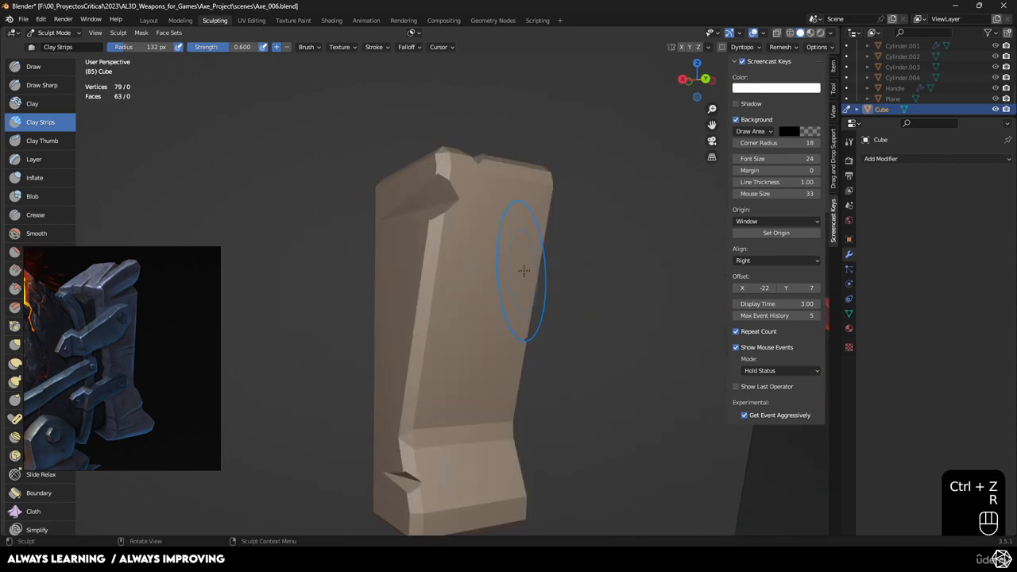
key("ctrl+r")
middle_click_drag(523, 271, 499, 270)
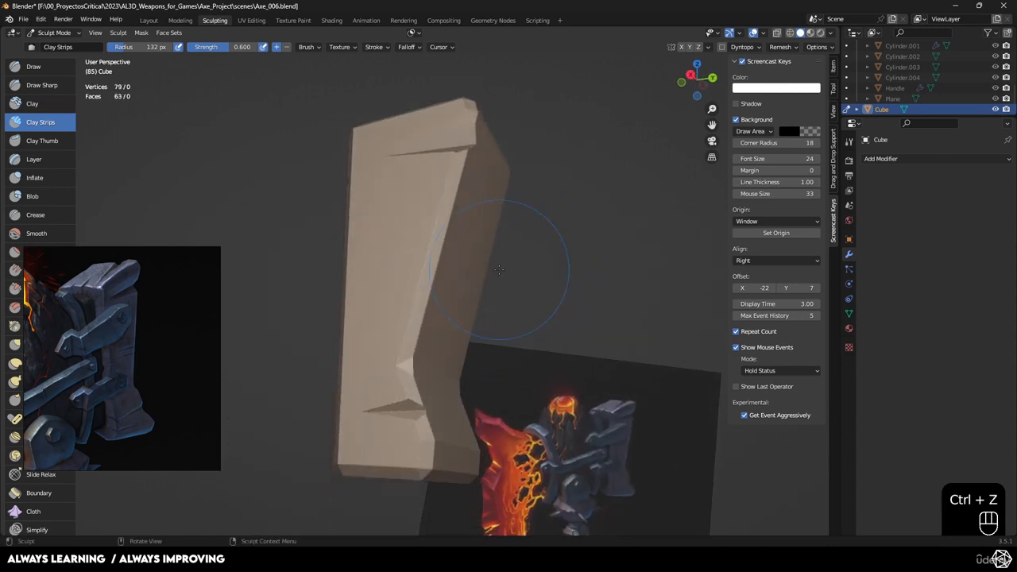
Readjust the voxel size, remesh the metal block and check the remeshed notches from several angles.
key("r")
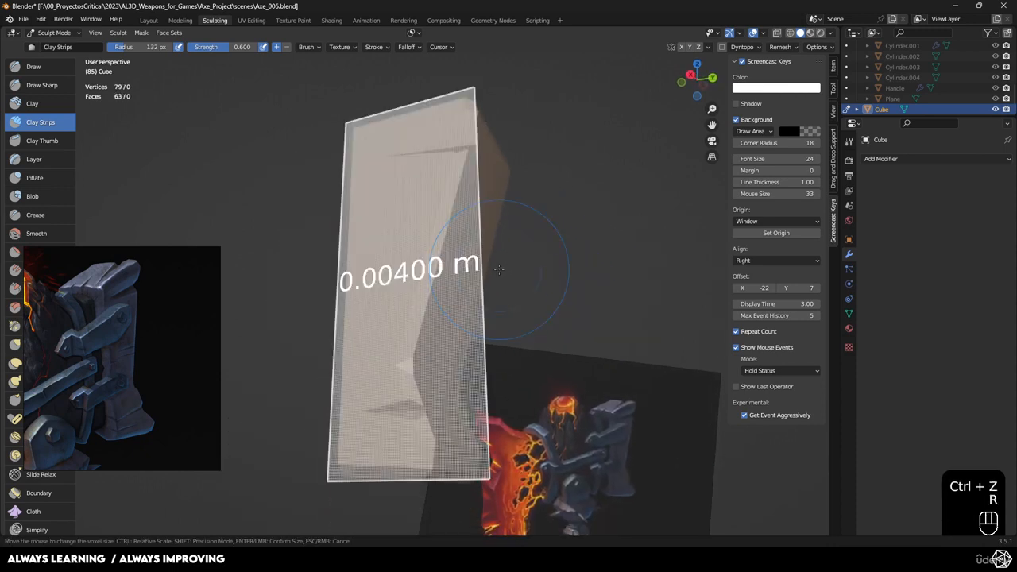
left_click(505, 267)
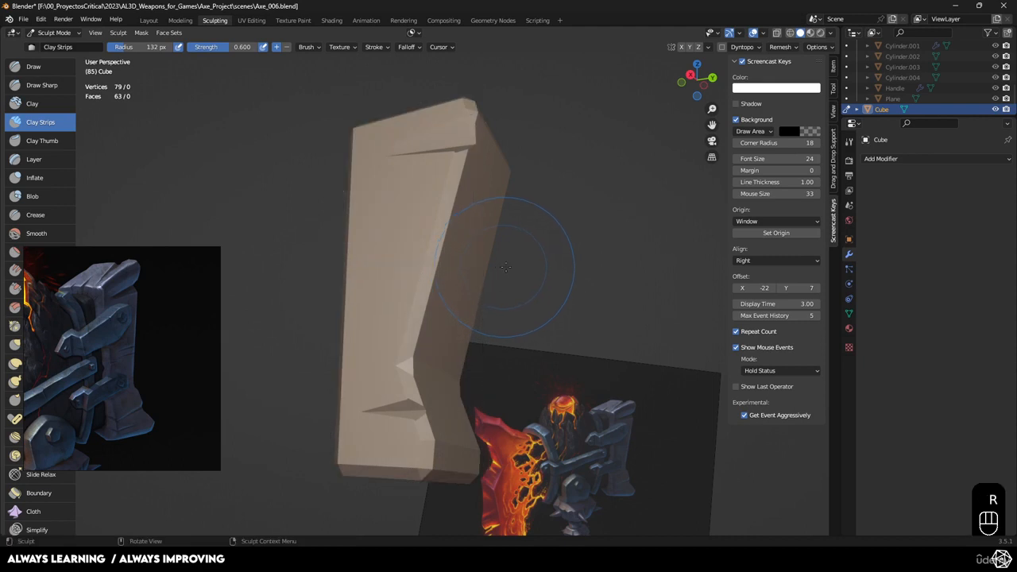
key("ctrl+r")
middle_click_drag(515, 268, 524, 332)
mouse_move(524, 332)
middle_mouse_down("shift")
mouse_move(496, 288)
mouse_move(469, 297)
mouse_move(531, 254)
mouse_move(480, 286)
mouse_move(436, 291)
mouse_move(550, 298)
mouse_move(513, 295)
mouse_move(516, 330)
middle_mouse_up("shift")
middle_click_drag(454, 321, 477, 295)
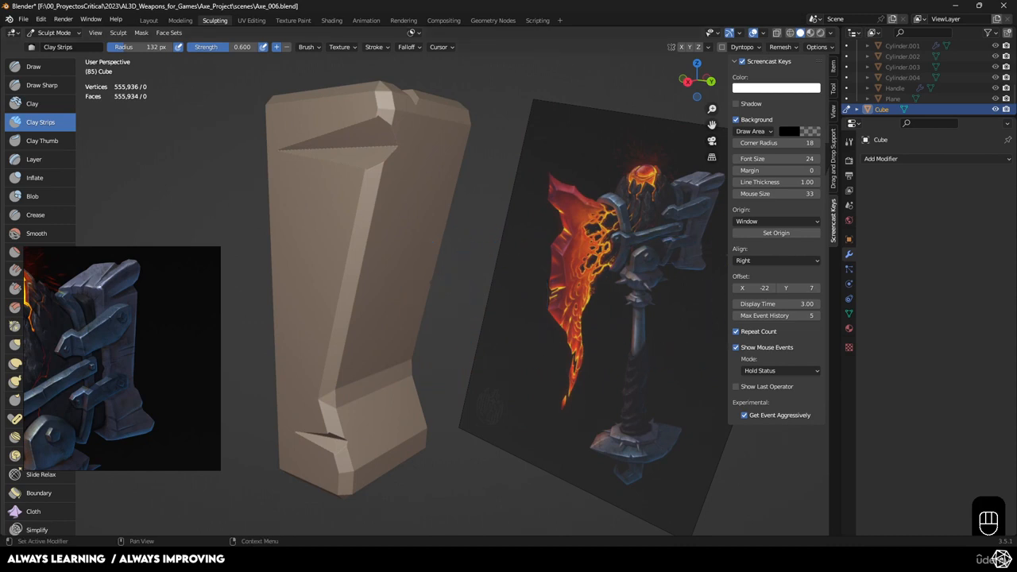
middle_click_drag(506, 330, 465, 302)
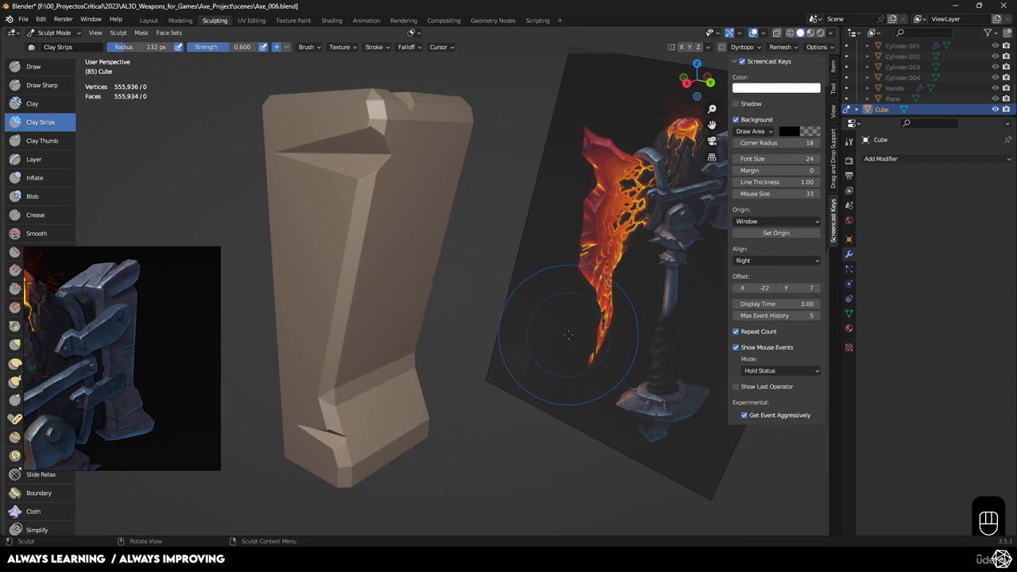
middle_click_drag(568, 334, 699, 343)
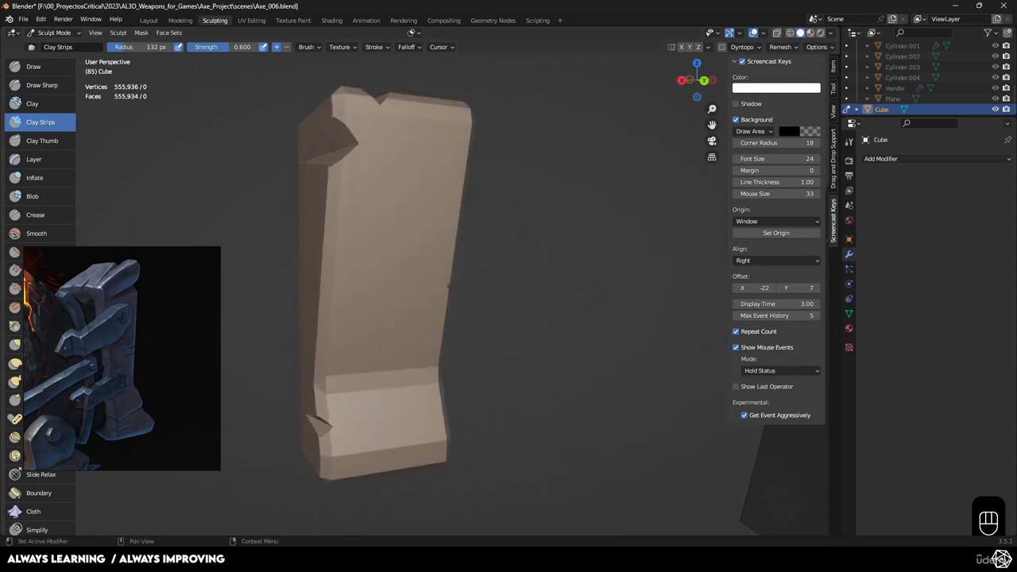